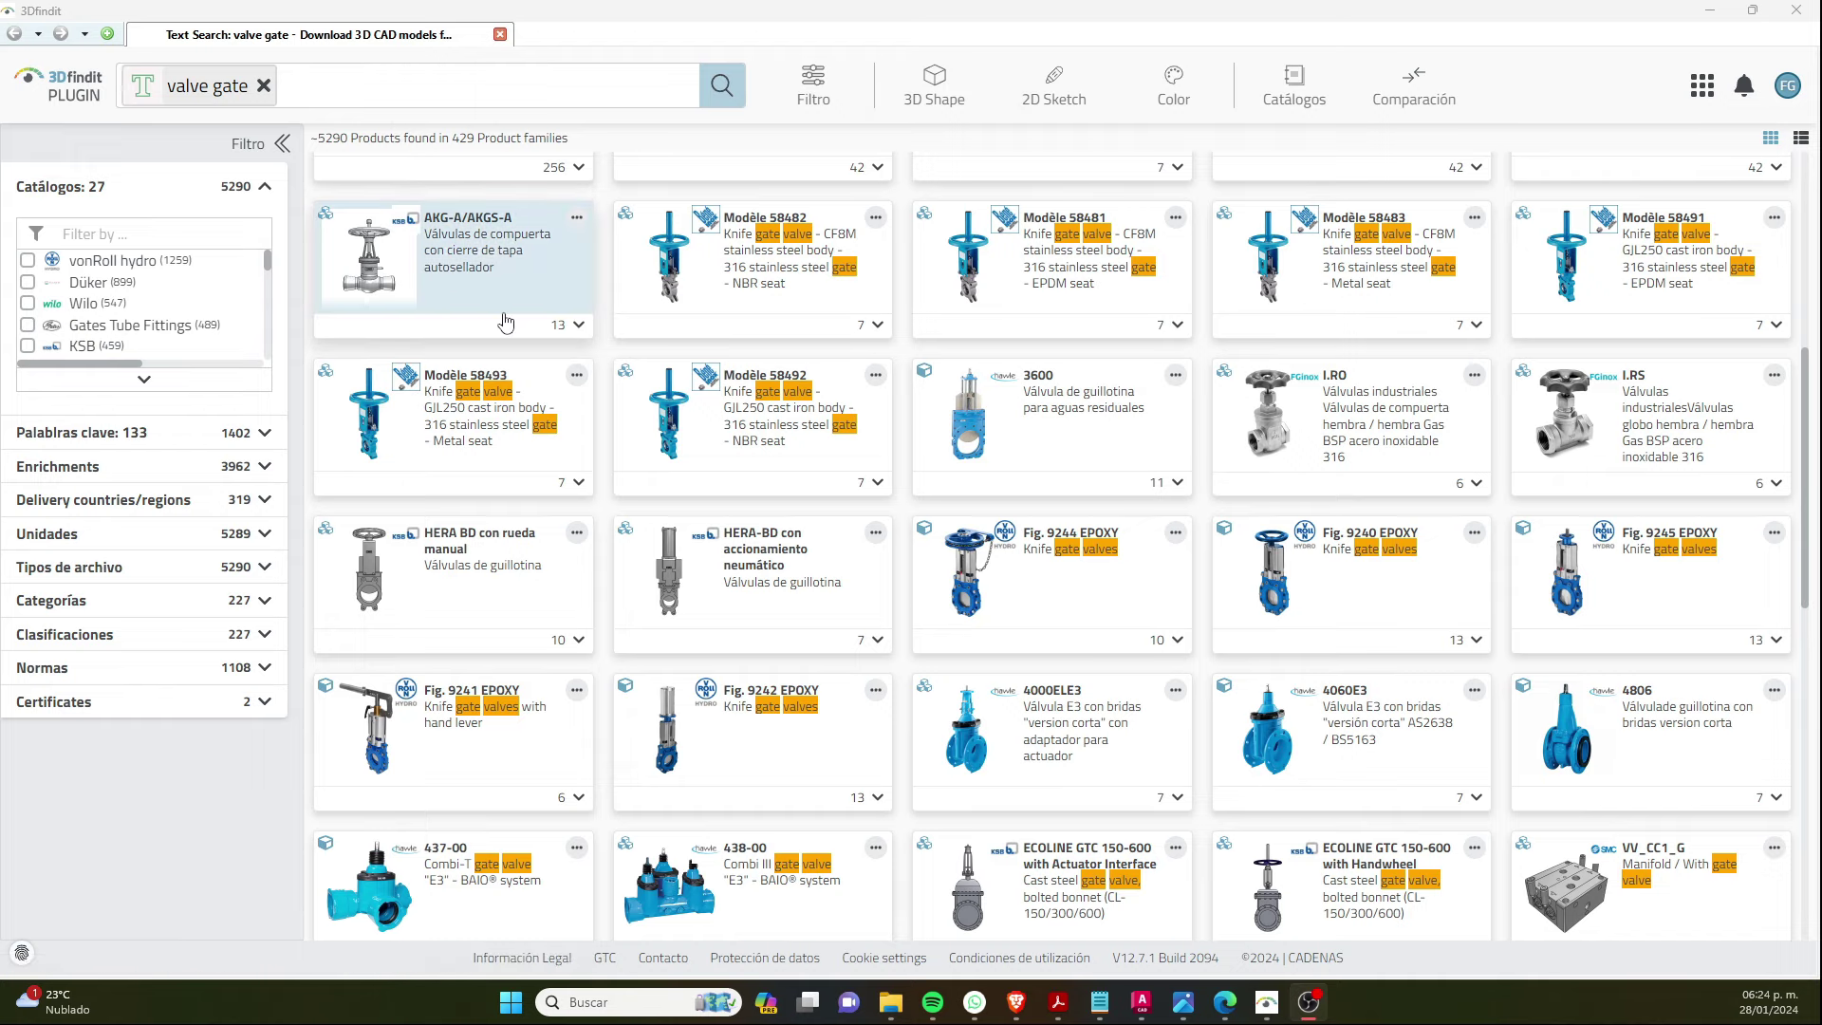
# - Scroll through the 'valve gate' results grid, then clear the 'valve gate' search term
pyautogui.scroll(-3, 802, 525)
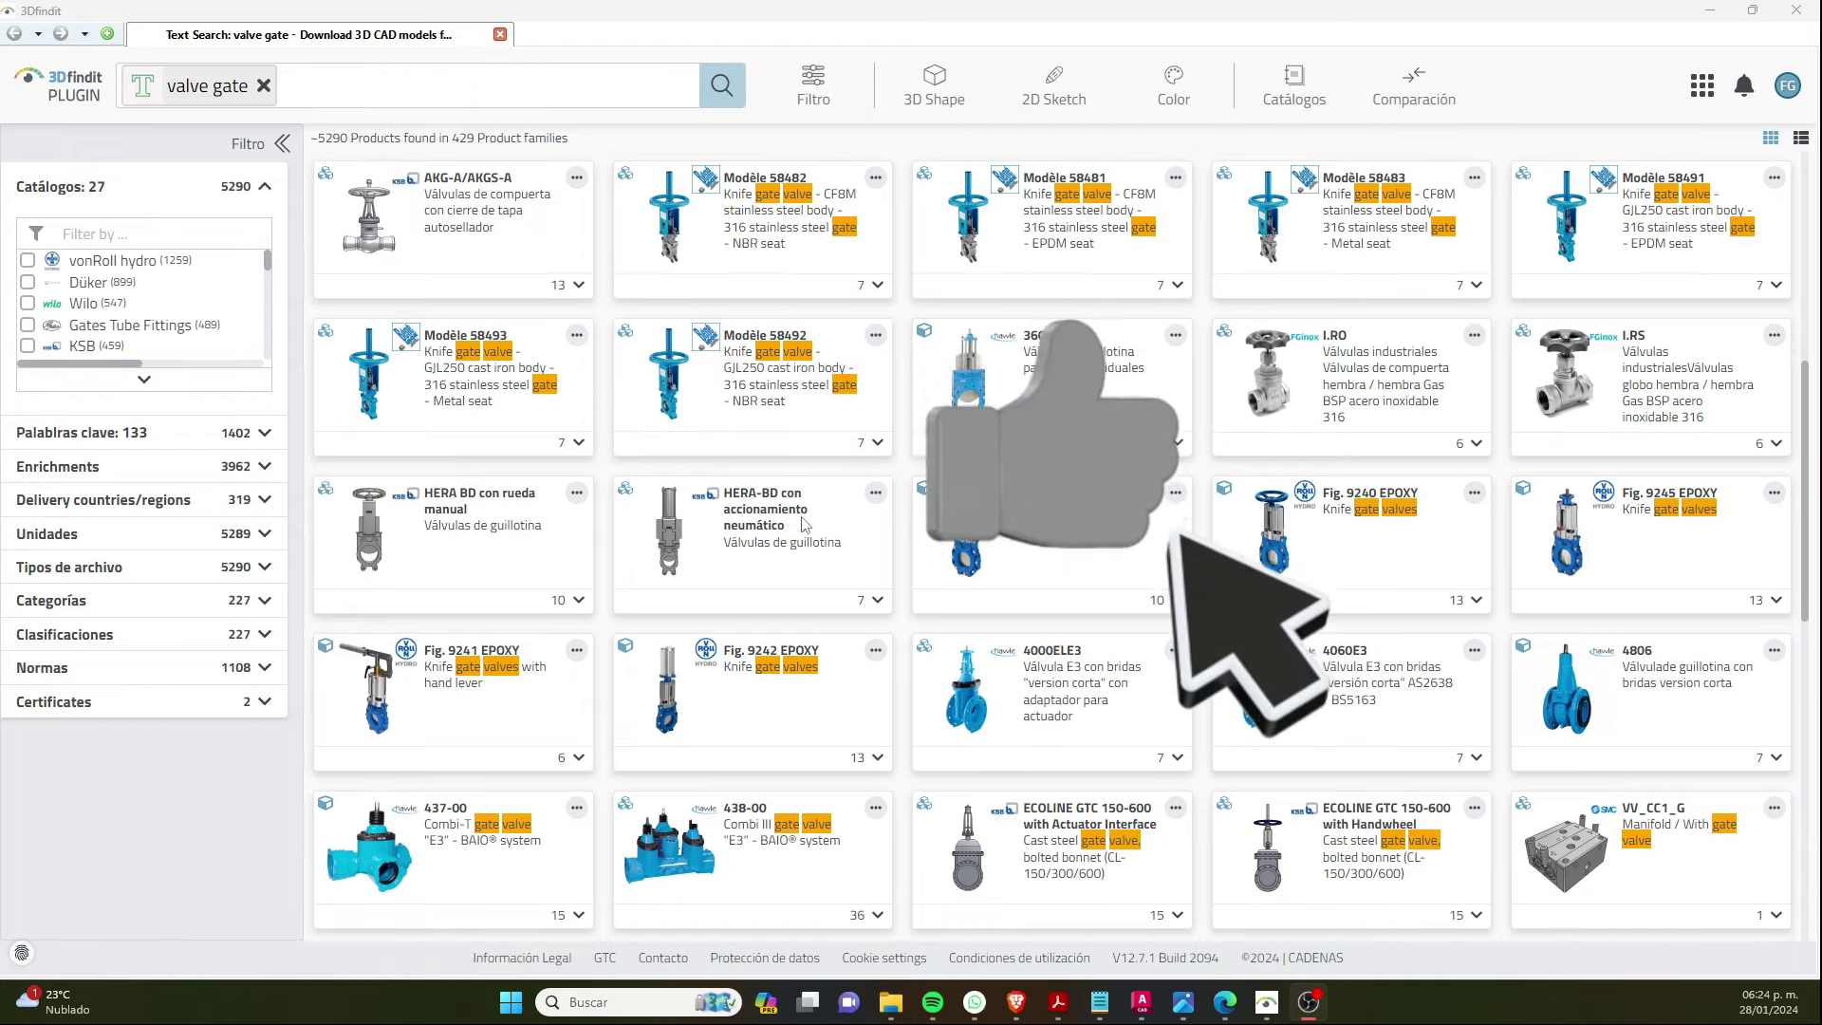
pyautogui.scroll(10, 802, 525)
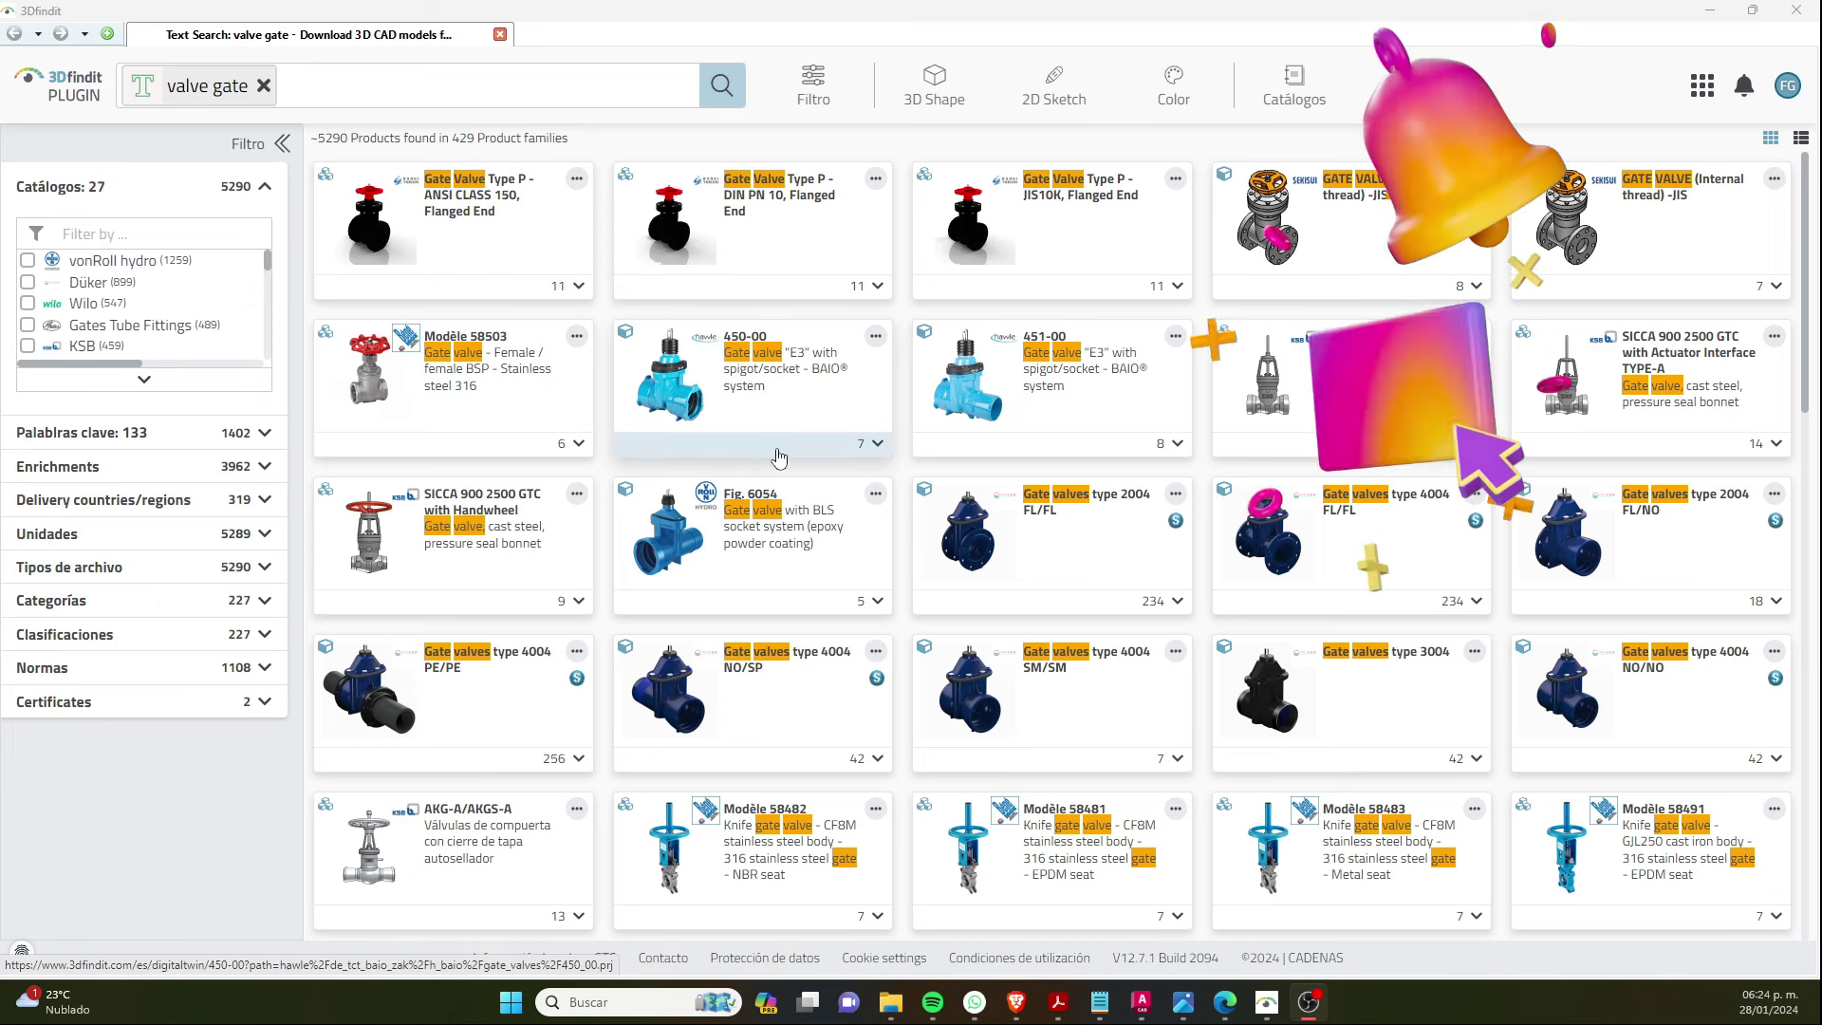
pyautogui.scroll(-3, 829, 477)
pyautogui.scroll(-4, 835, 513)
pyautogui.scroll(-3, 859, 579)
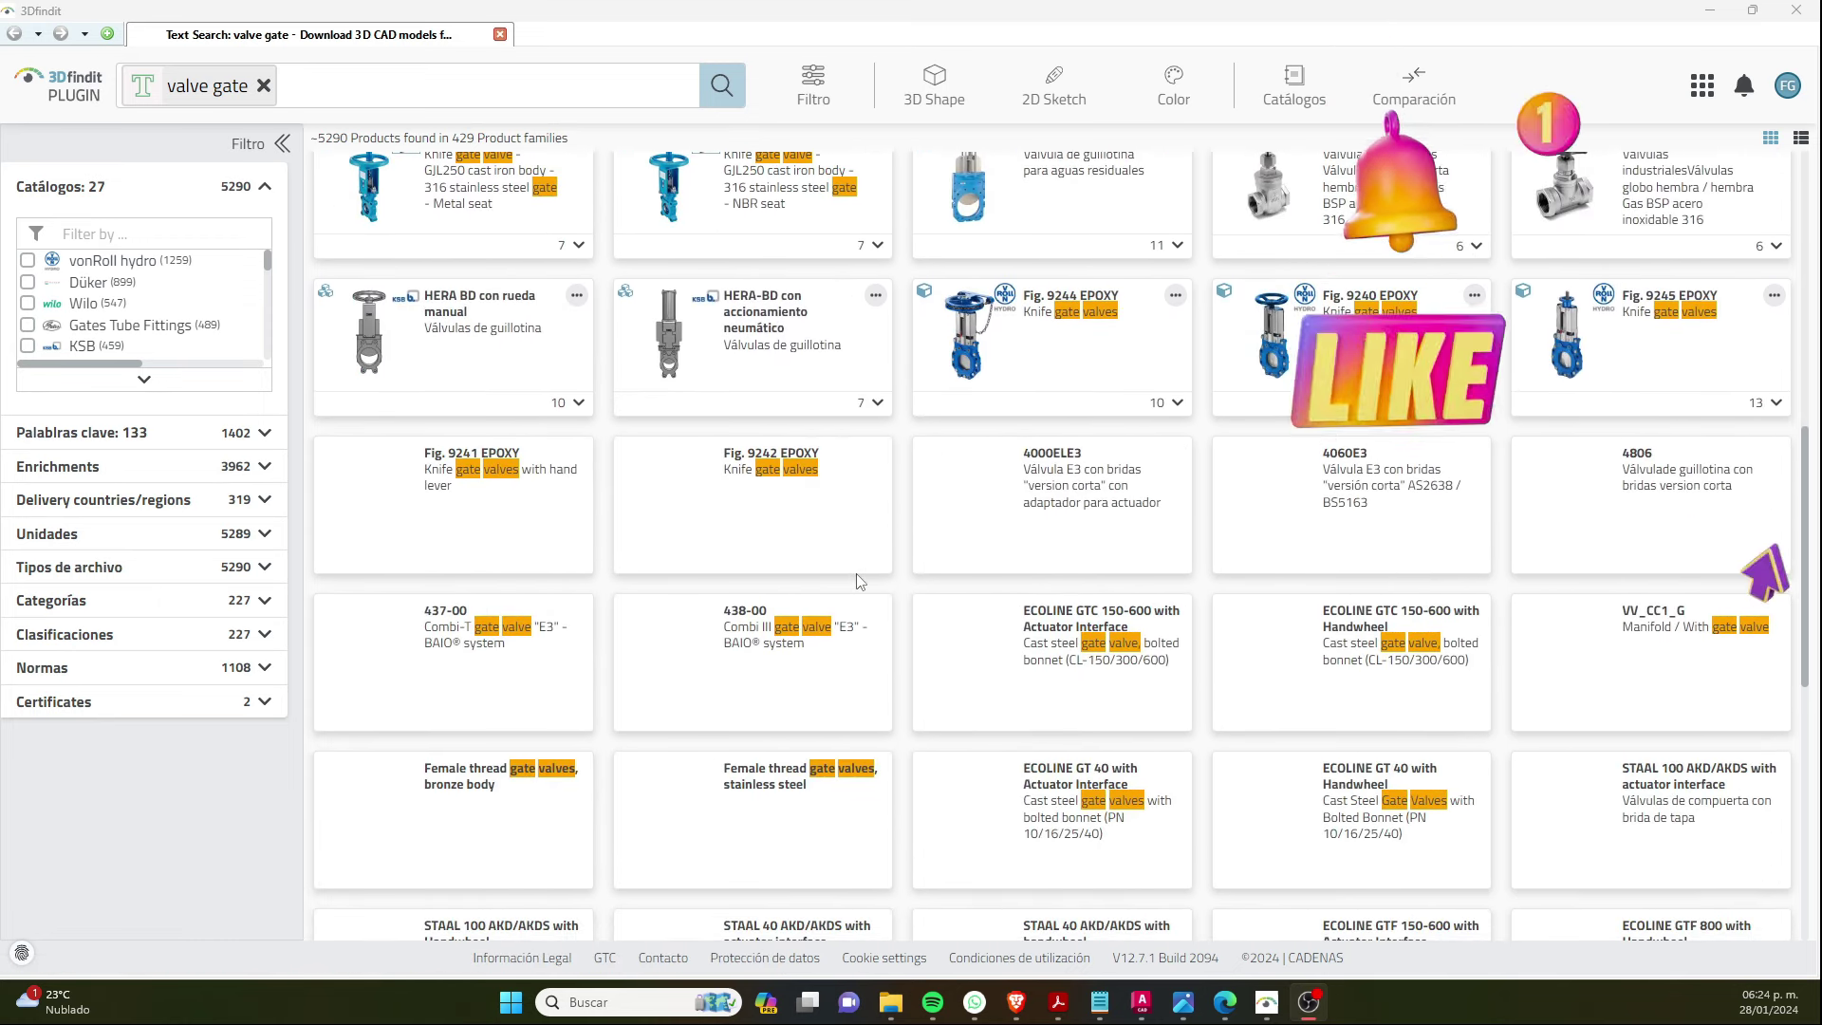
pyautogui.scroll(-2, 858, 581)
pyautogui.scroll(-1, 859, 581)
pyautogui.scroll(-1, 826, 584)
pyautogui.scroll(-1, 788, 589)
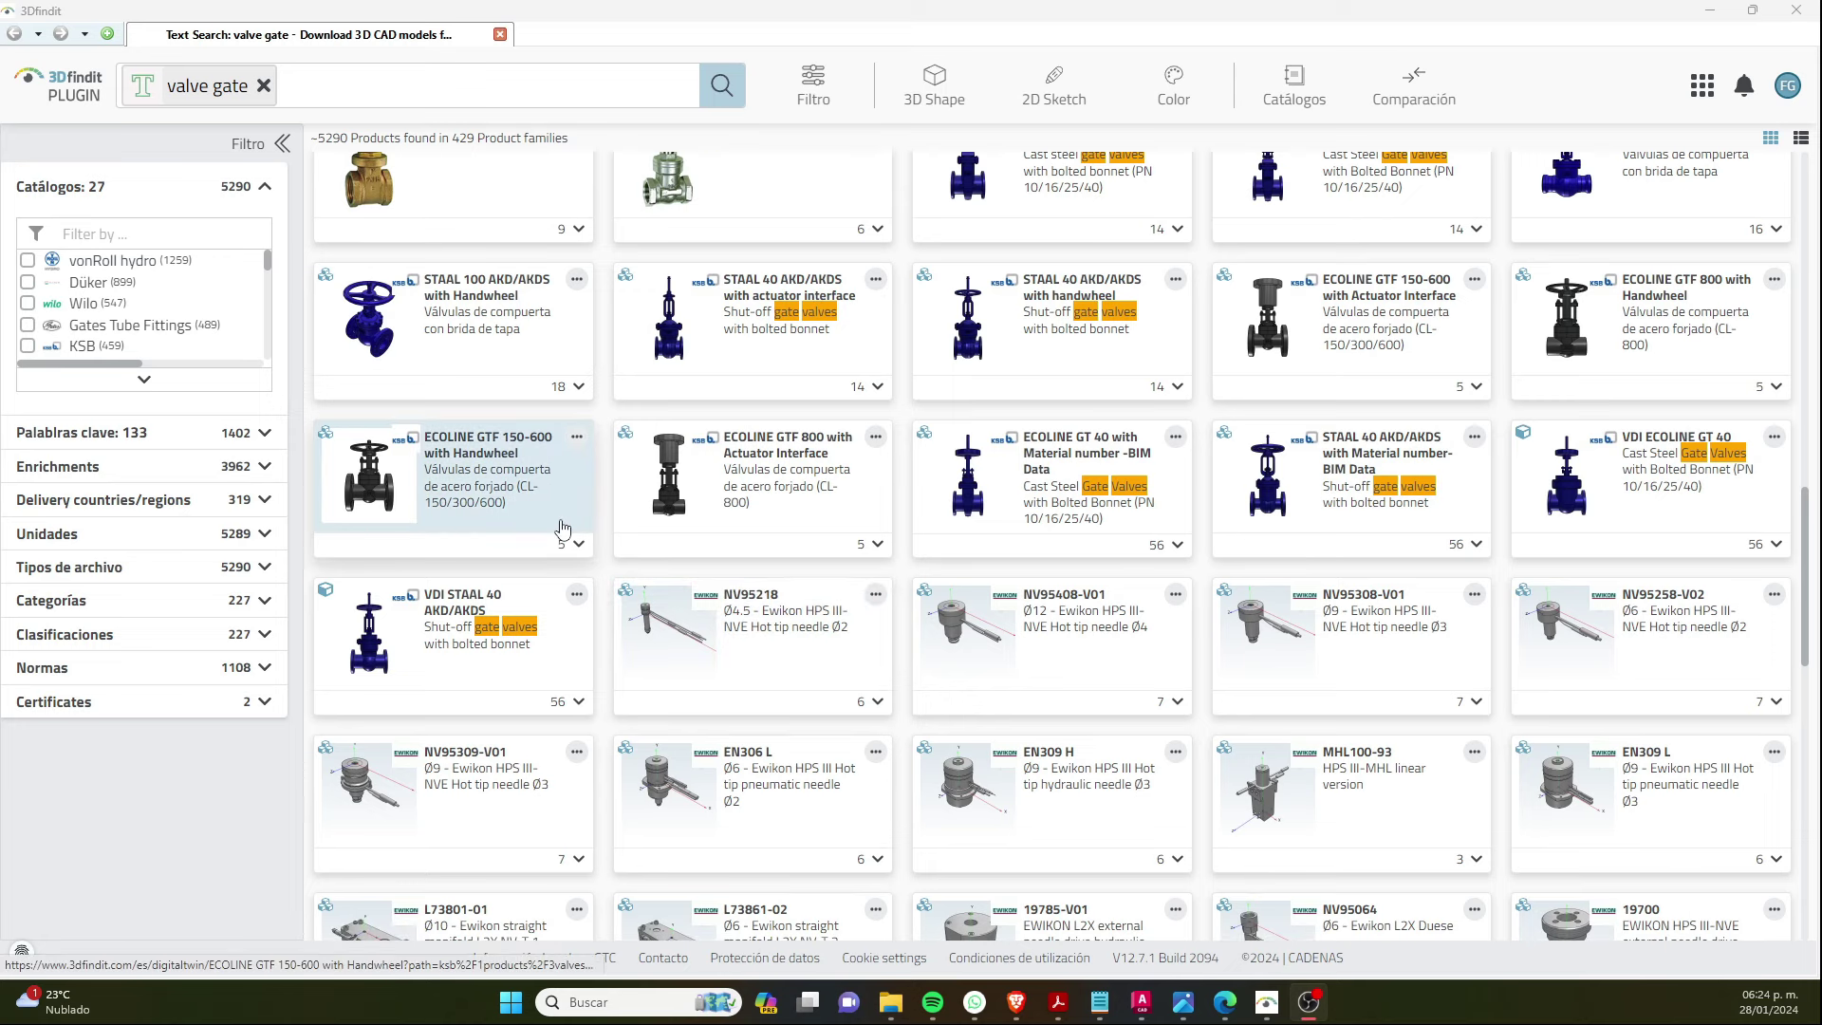
pyautogui.scroll(1, 583, 558)
pyautogui.scroll(-1, 581, 560)
pyautogui.scroll(1, 581, 560)
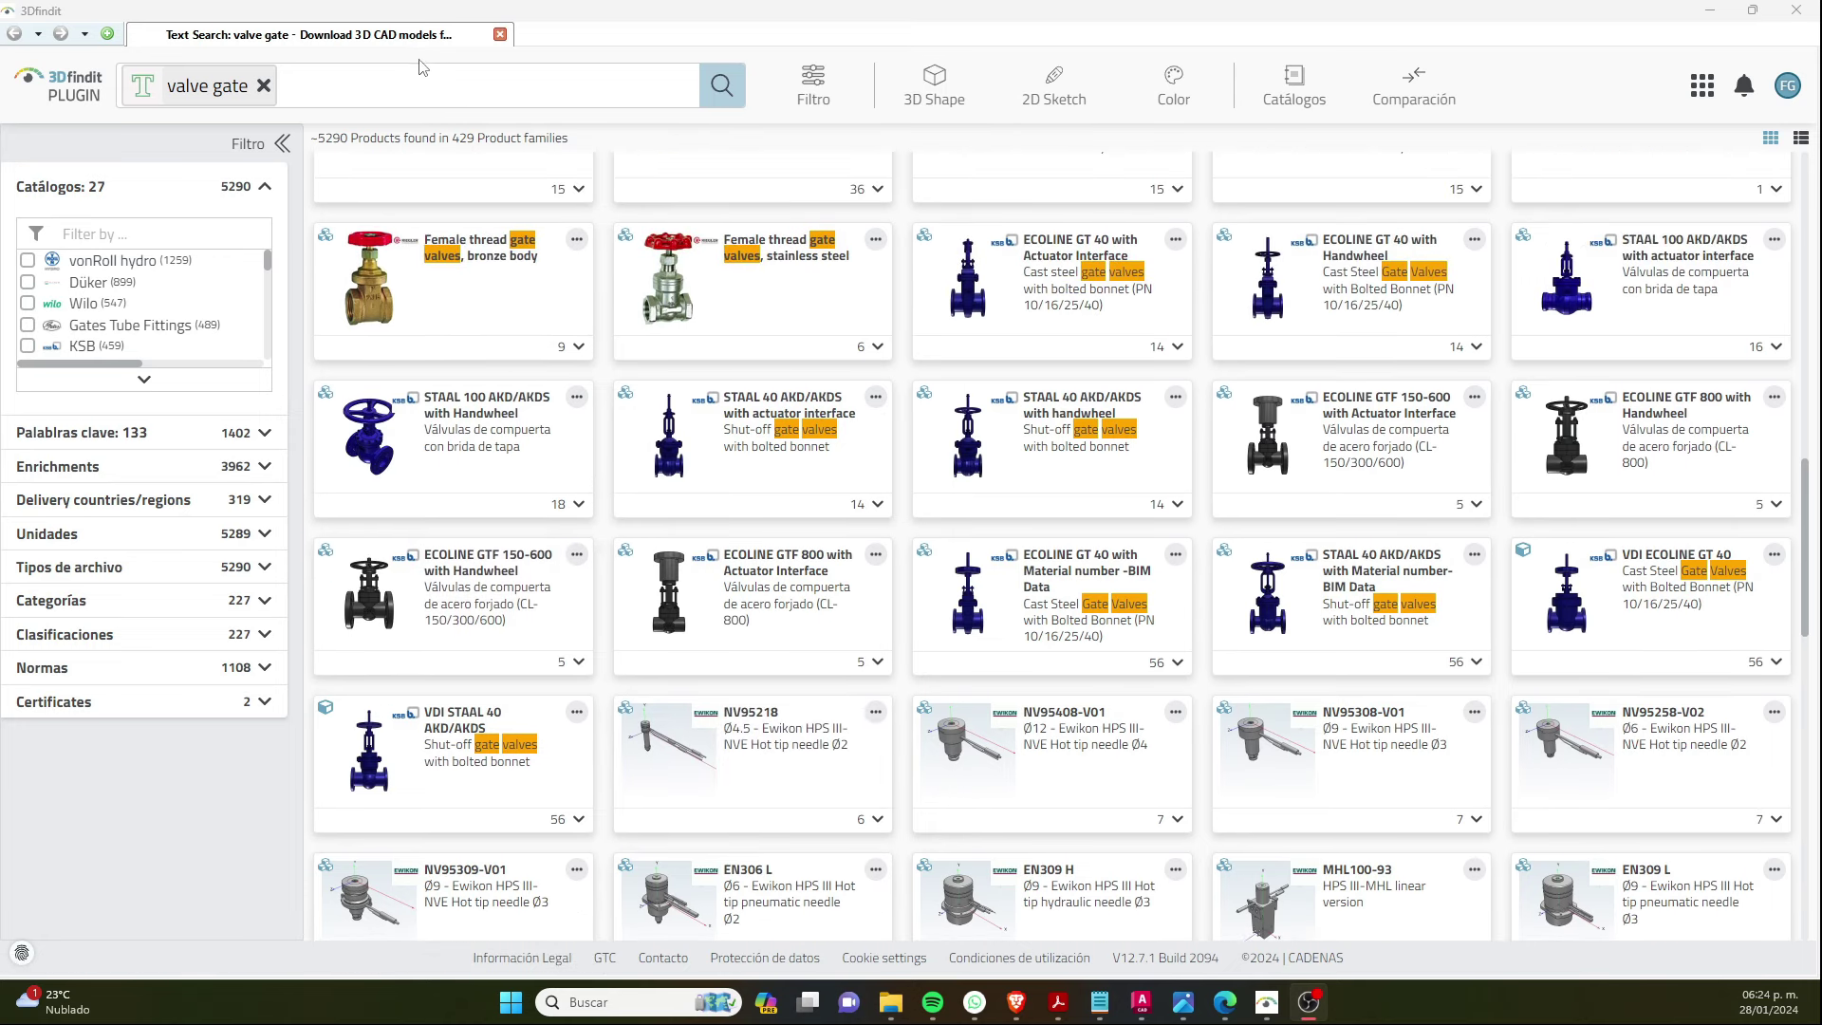
pyautogui.click(263, 86)
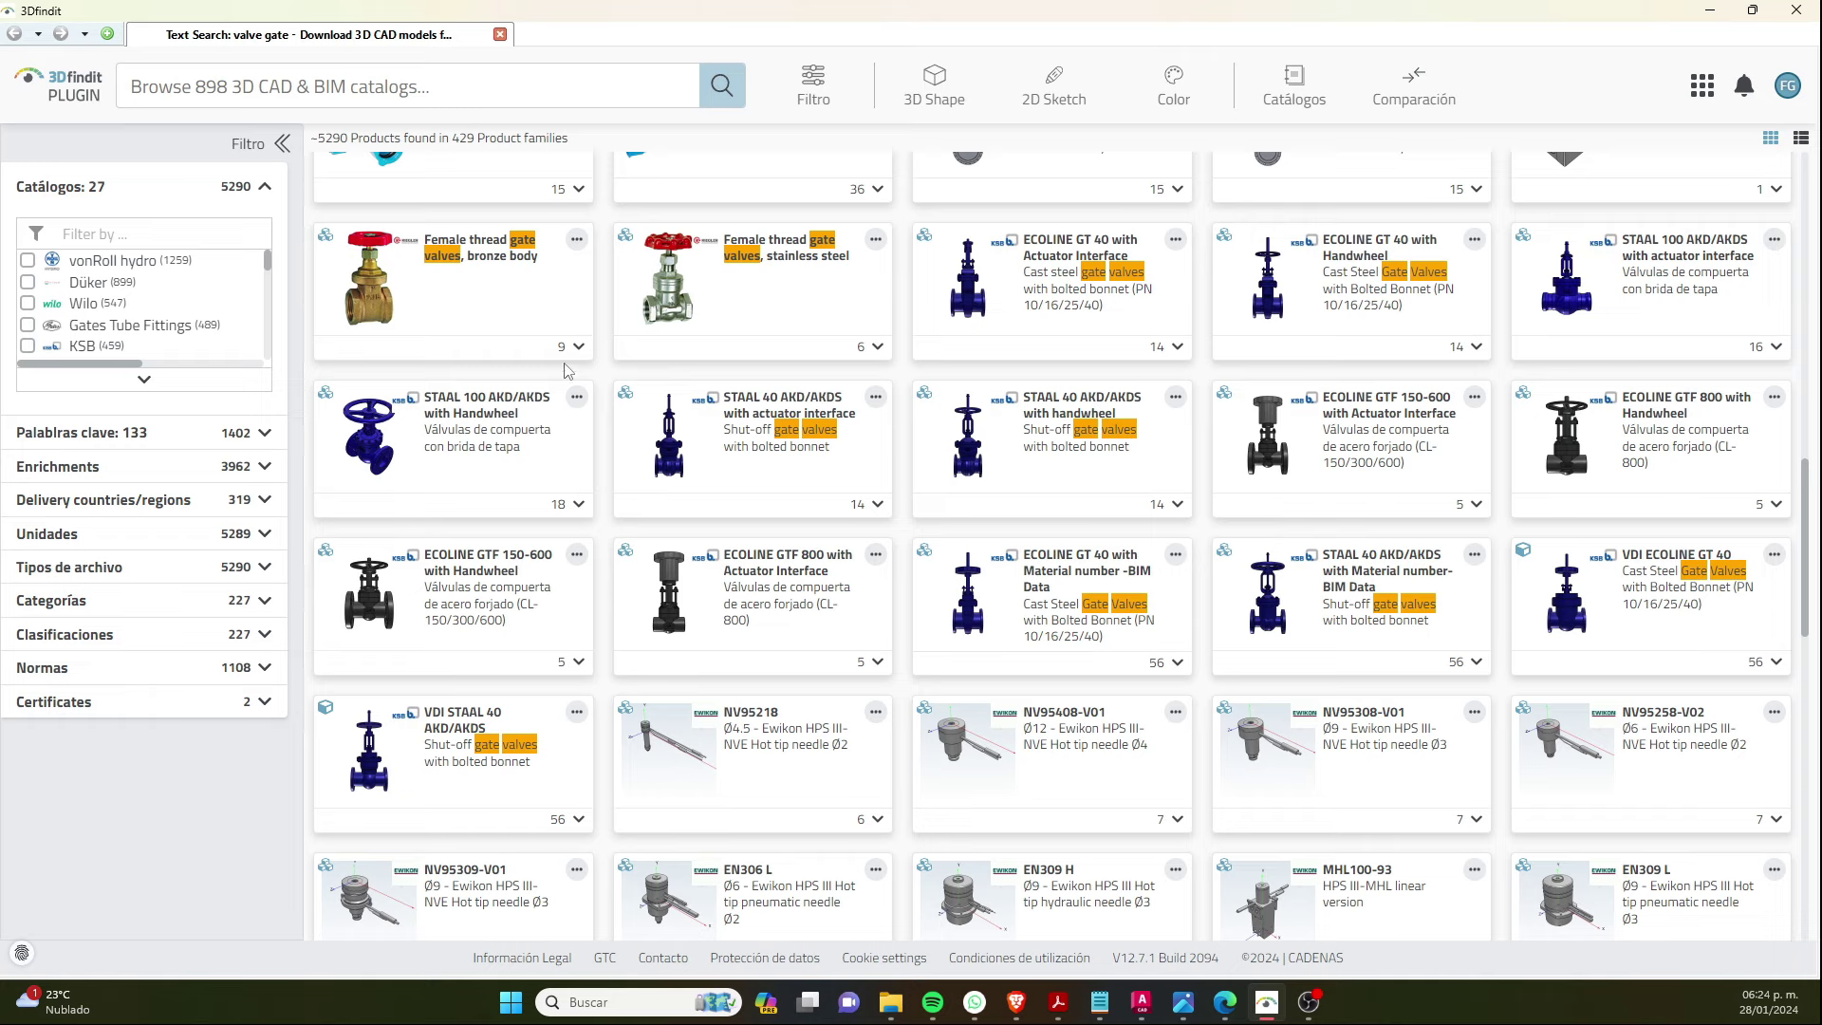
# - Minimize the 3Dfindit plugin window and switch to the 3Dfindit website in Edge
pyautogui.doubleClick(1697, 17)
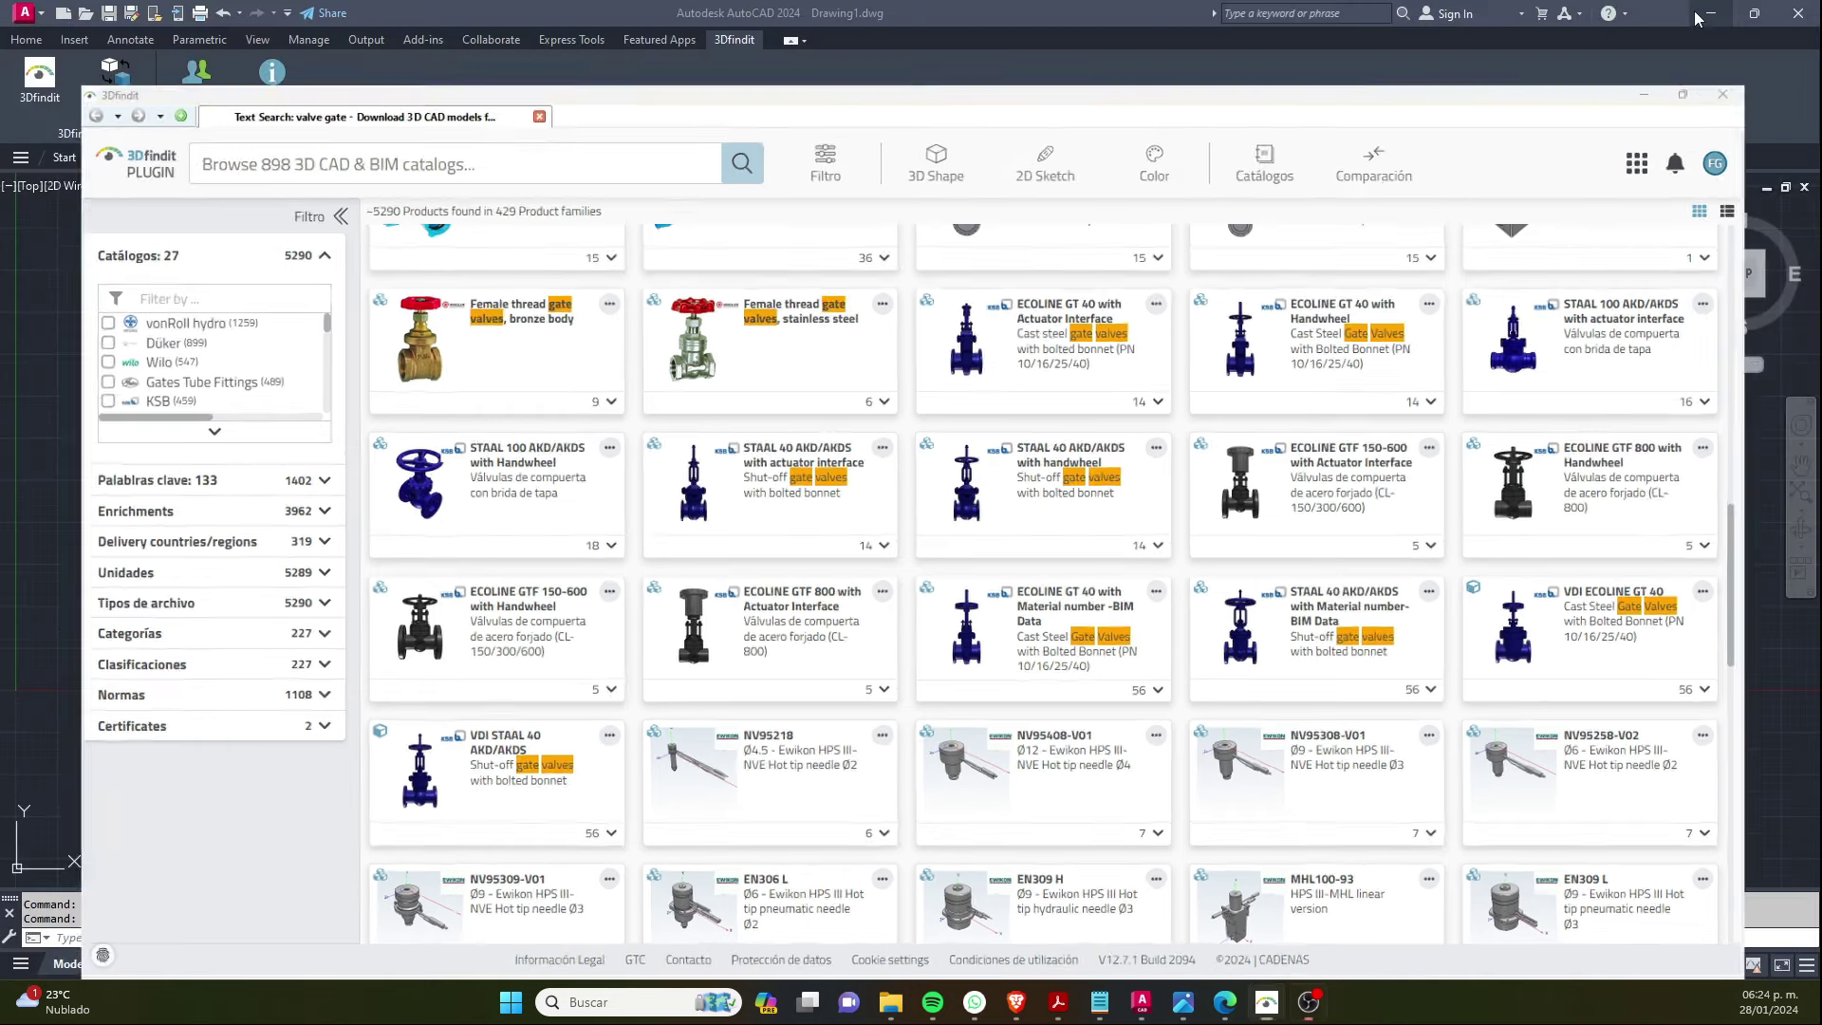
pyautogui.click(1697, 17)
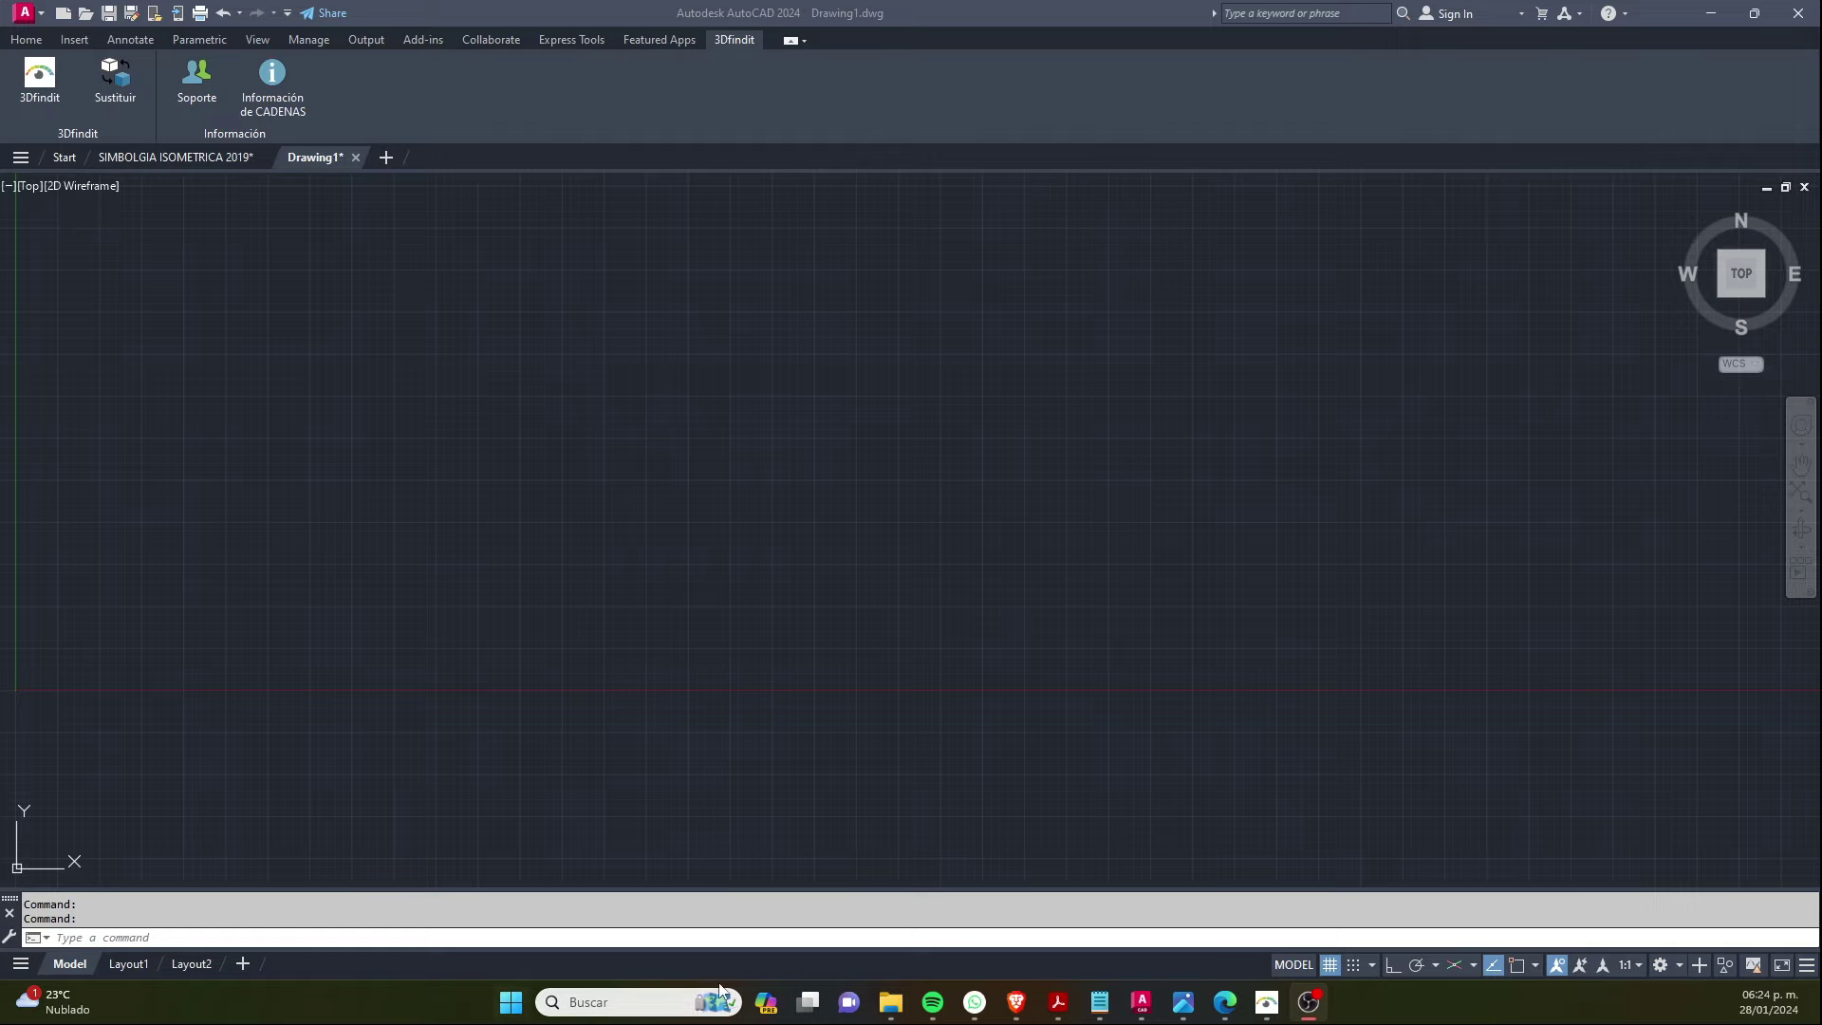
pyautogui.click(1226, 1002)
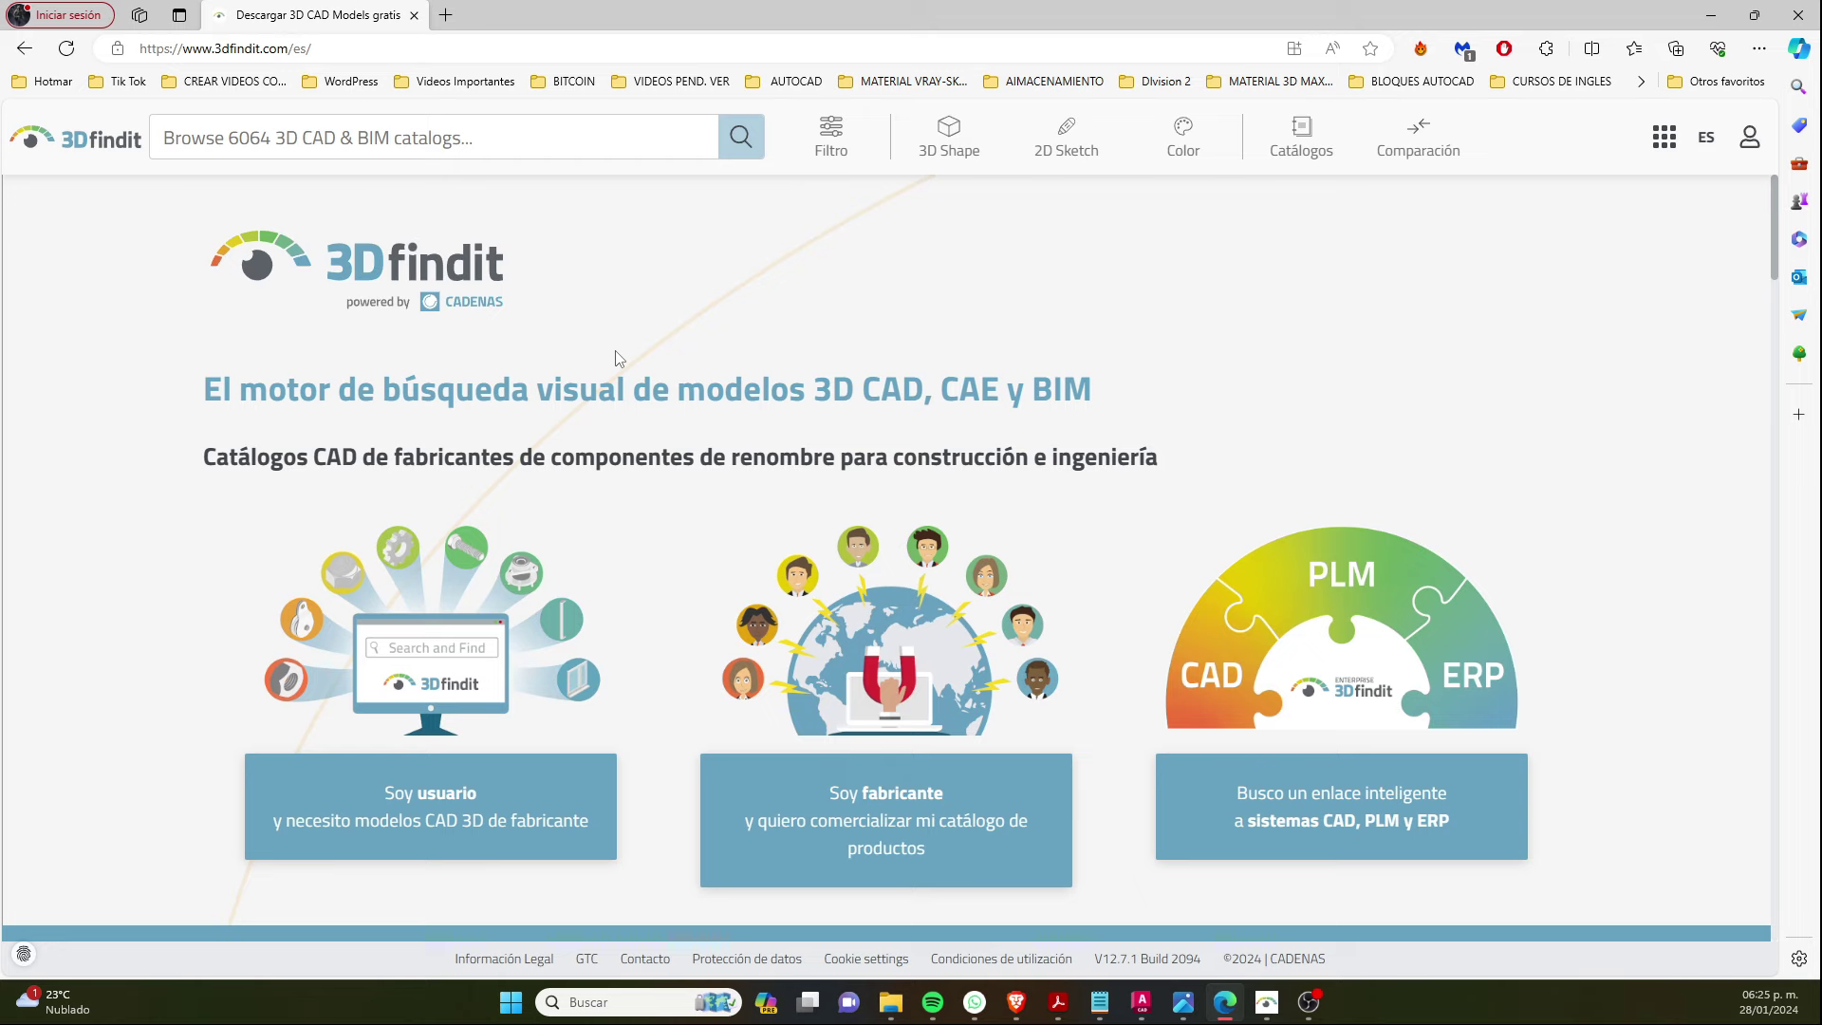
# - Minimize the Edge browser to get back to AutoCAD's Drawing1
pyautogui.click(1774, 16)
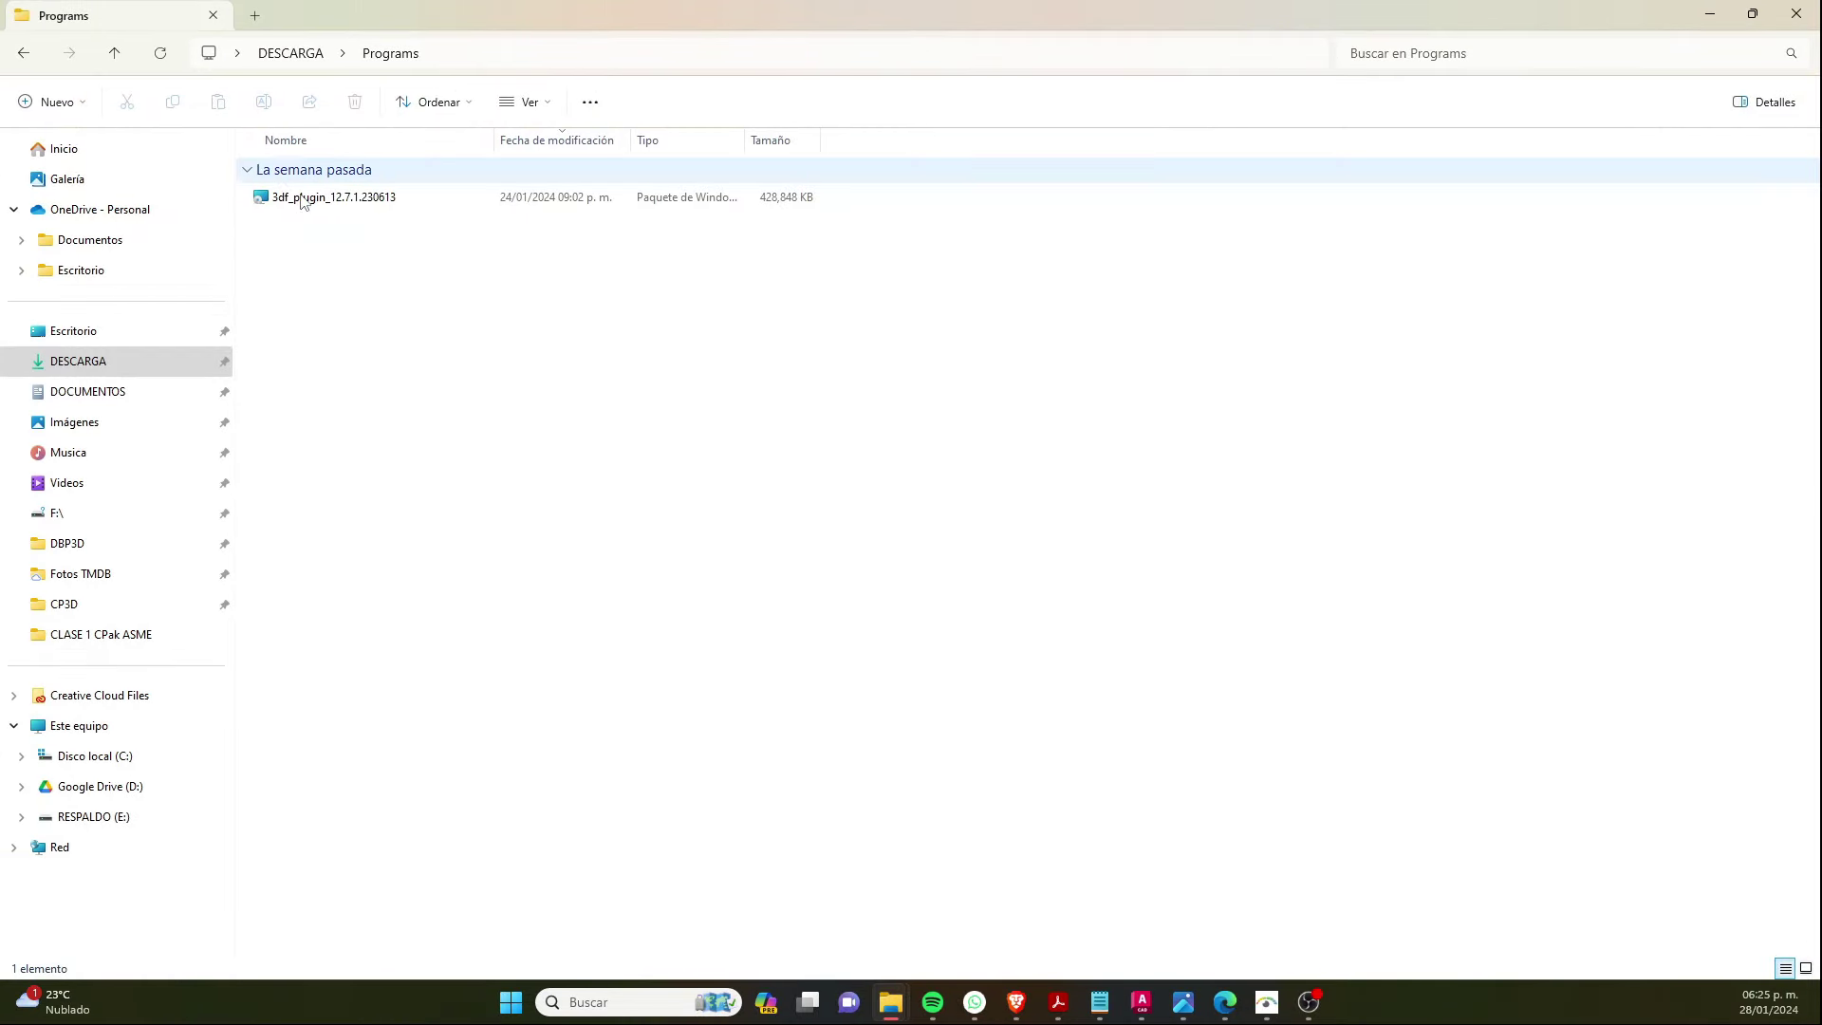
# - Run the 3df_plugin_12.7.1.230613 installer from the Programs folder, accepting the security warning
pyautogui.click(318, 199)
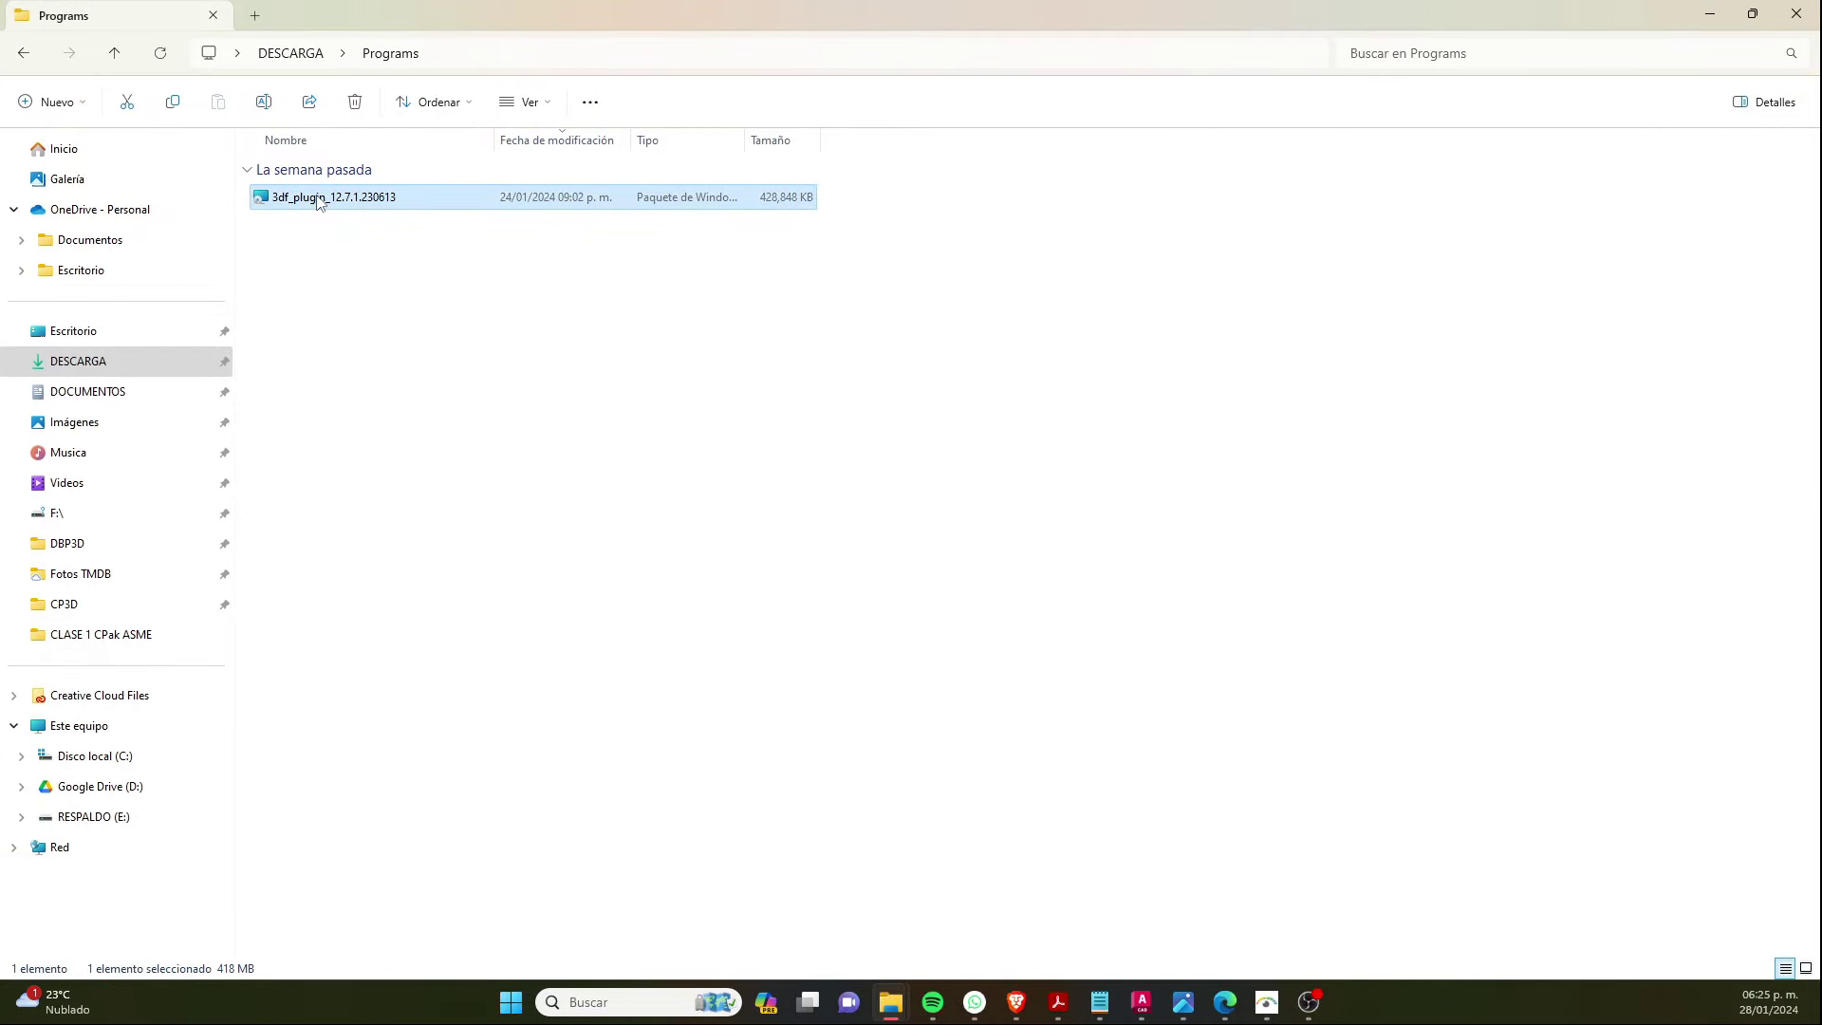
pyautogui.doubleClick(318, 199)
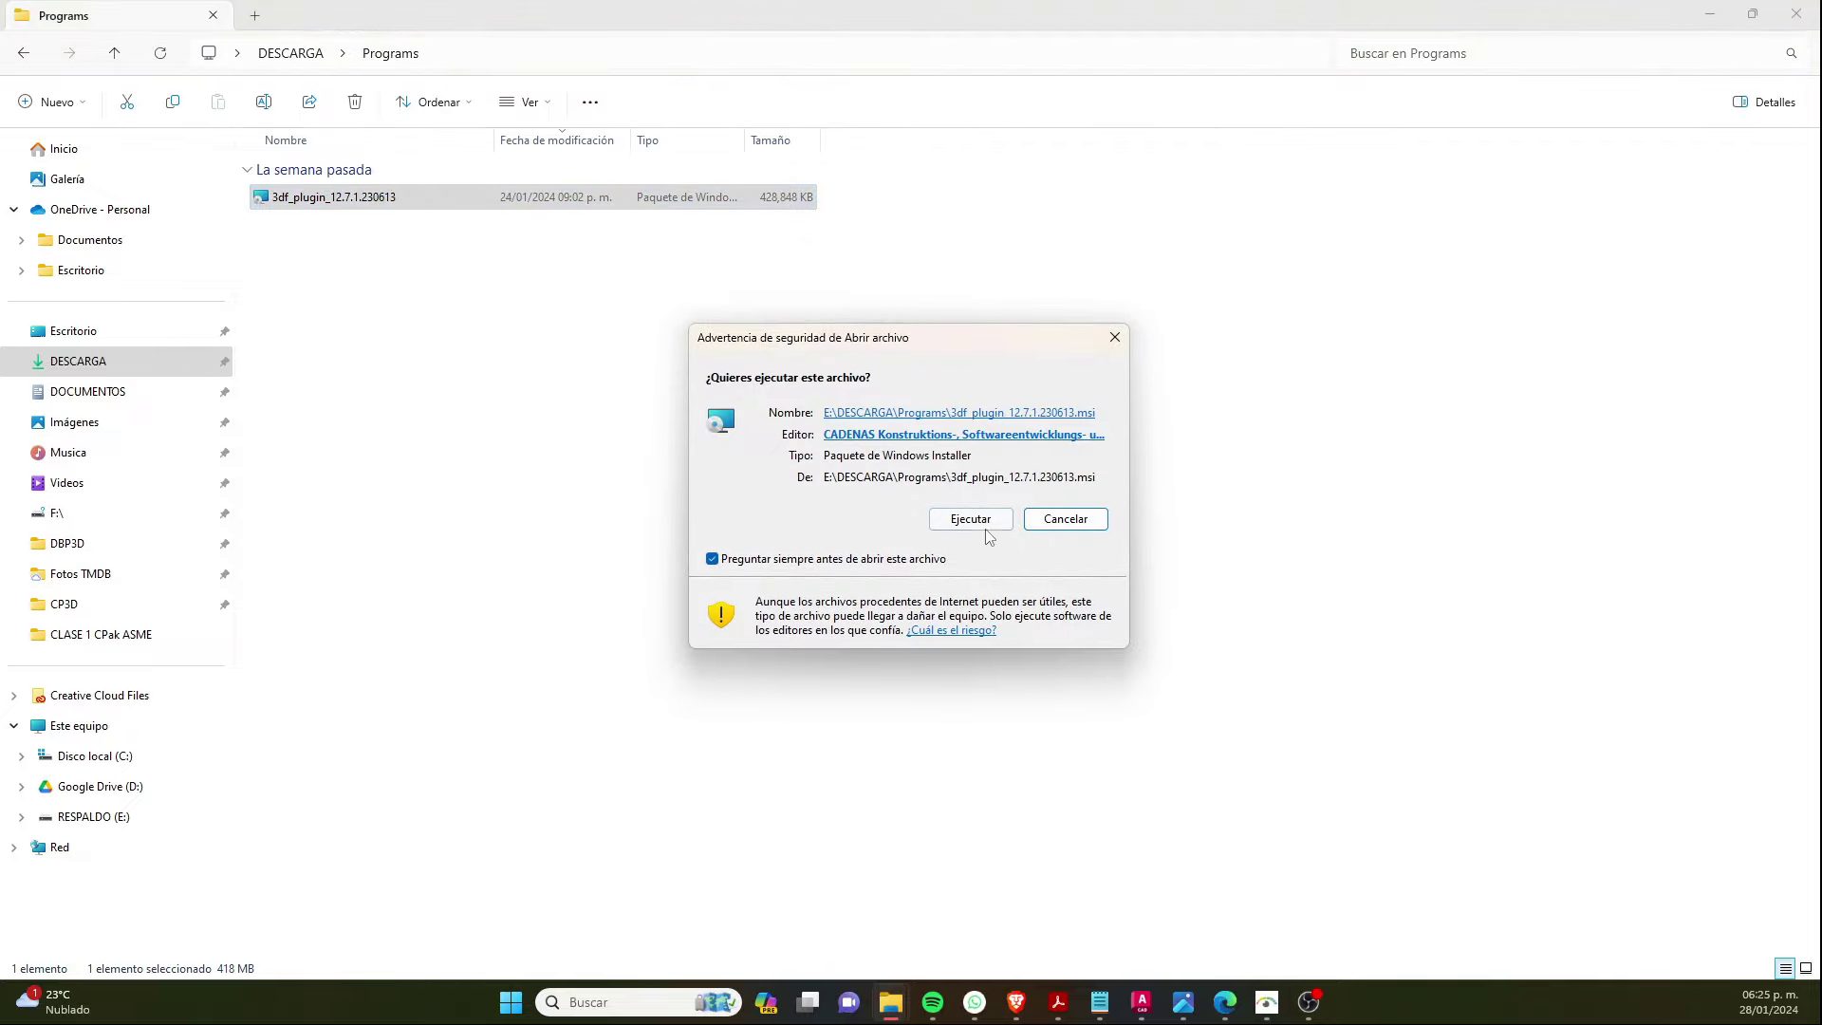
pyautogui.click(971, 519)
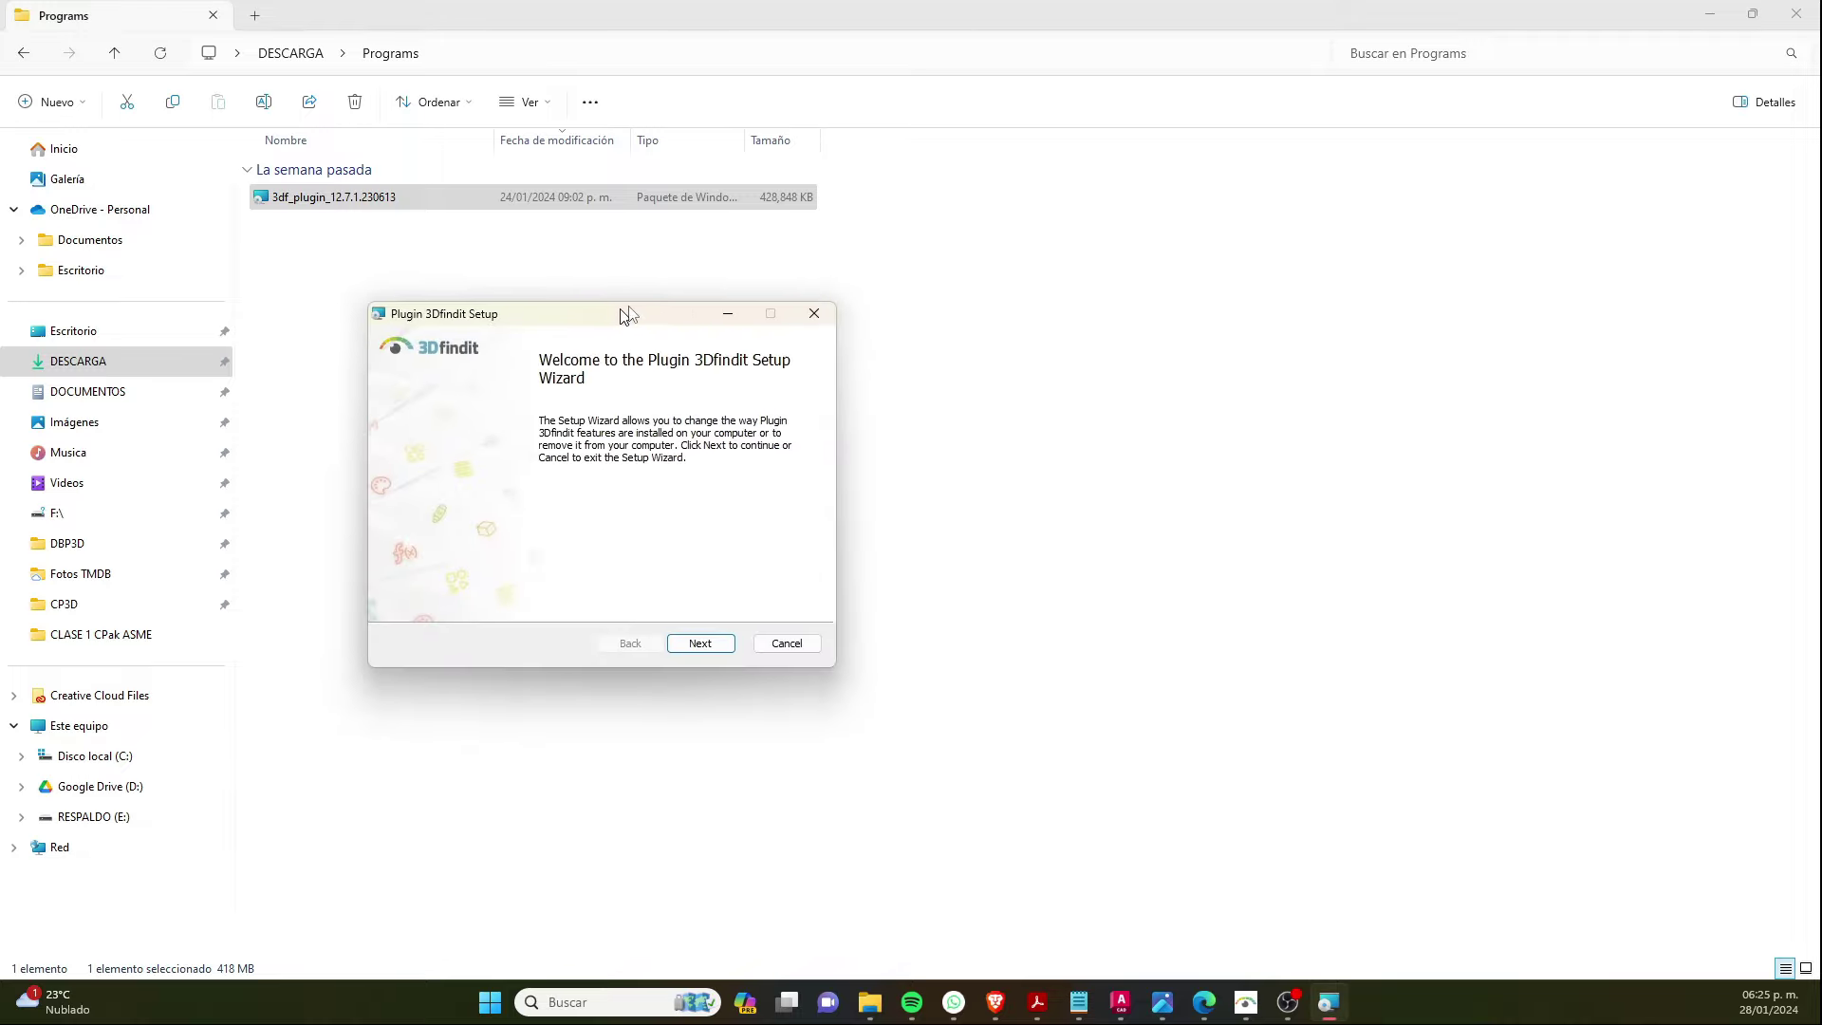
# - Take the setup wizard into Change mode and on to the Product Features page
pyautogui.click(787, 623)
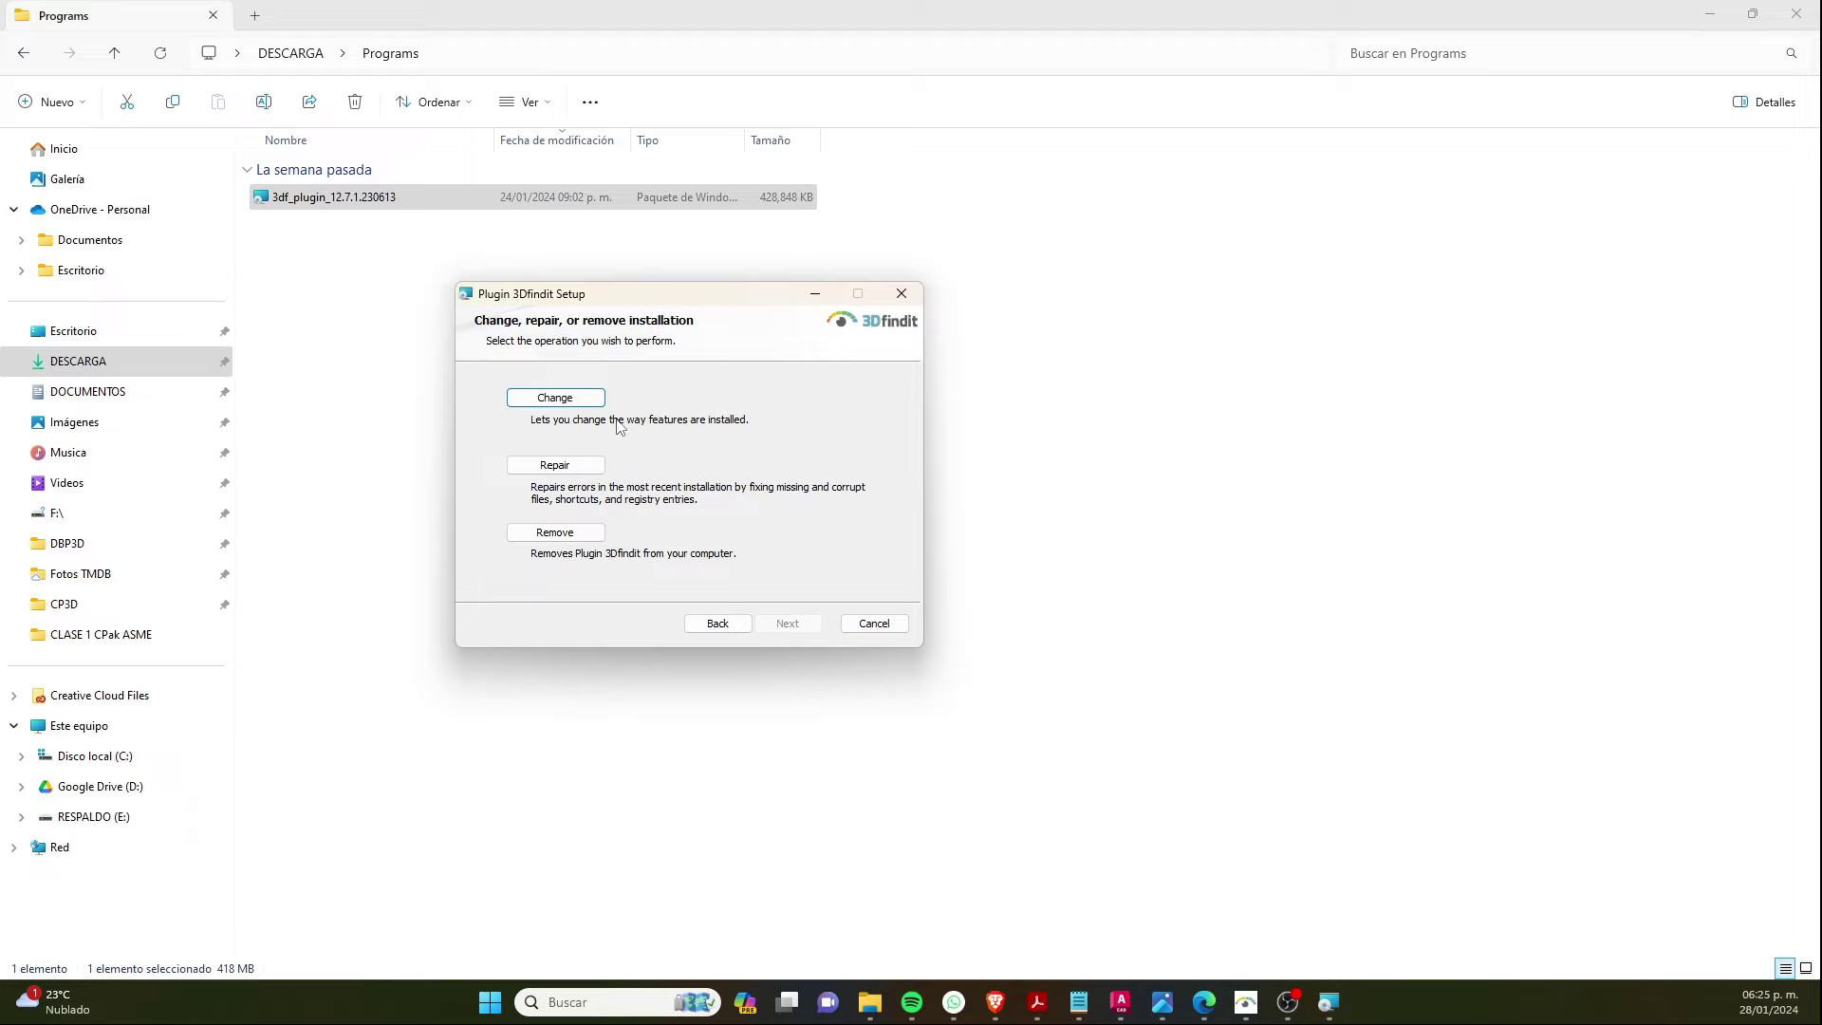
pyautogui.click(581, 396)
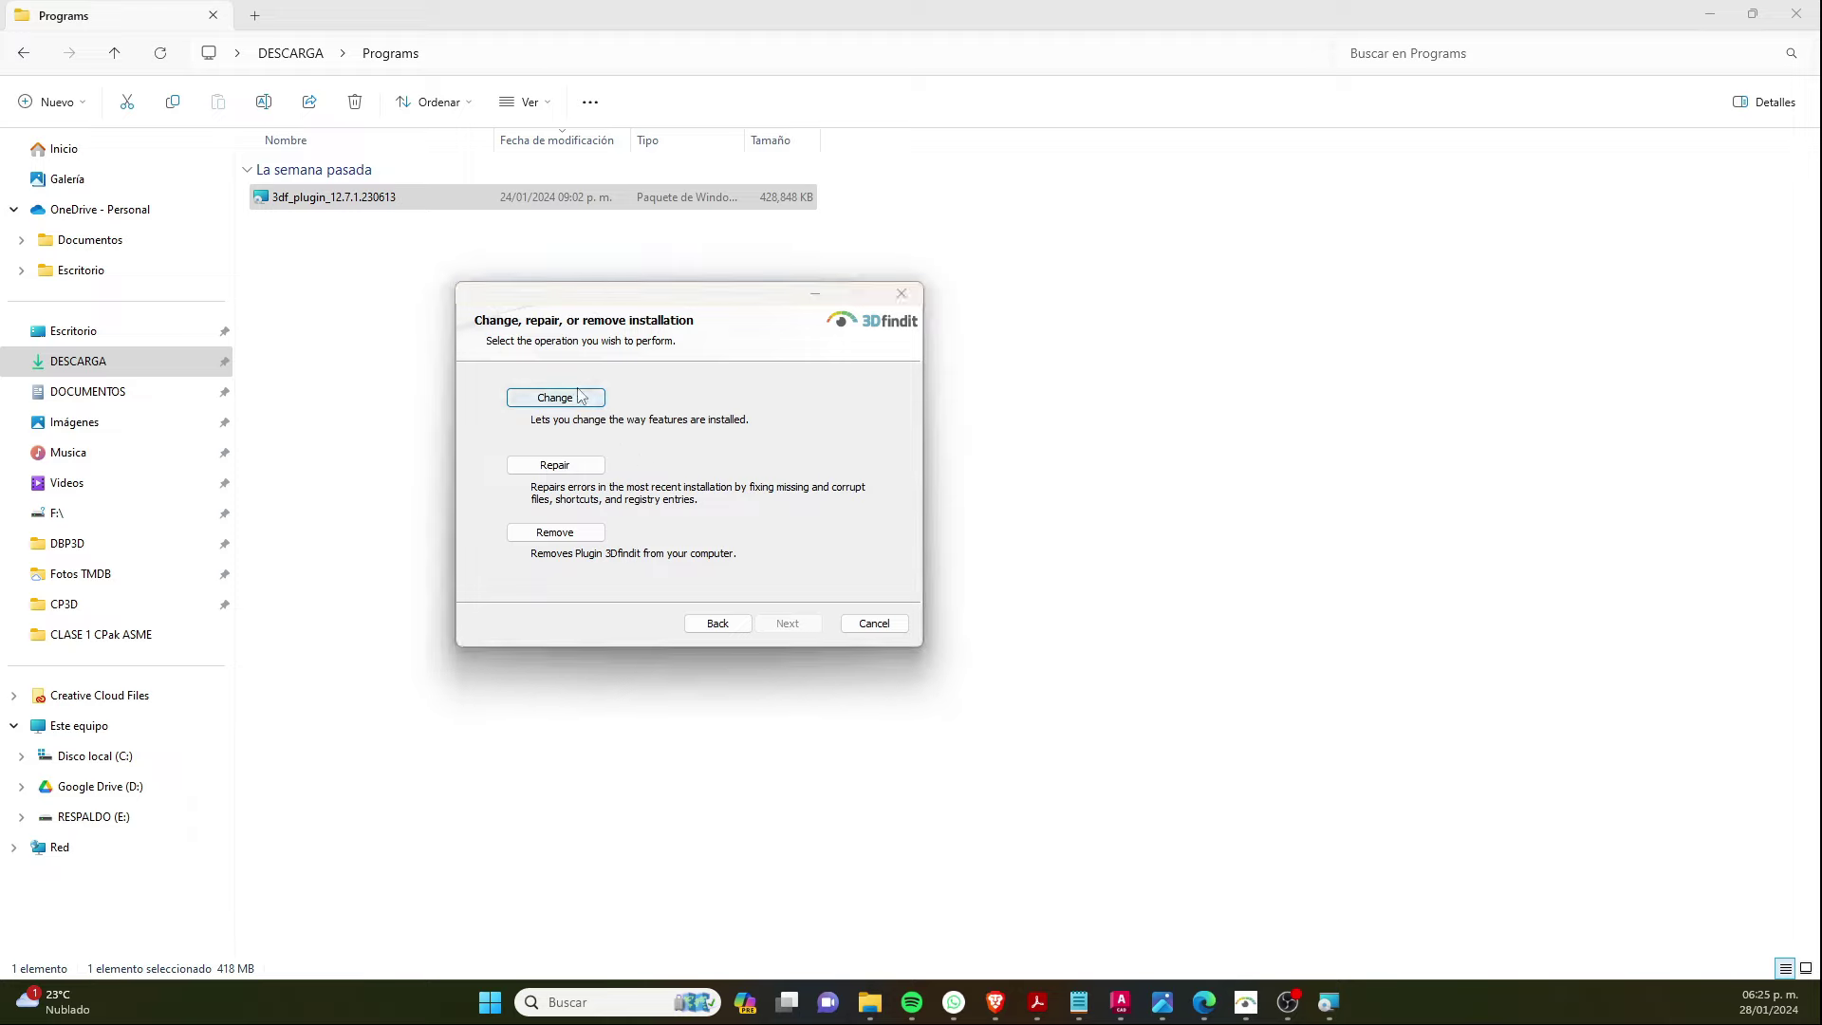
pyautogui.click(785, 623)
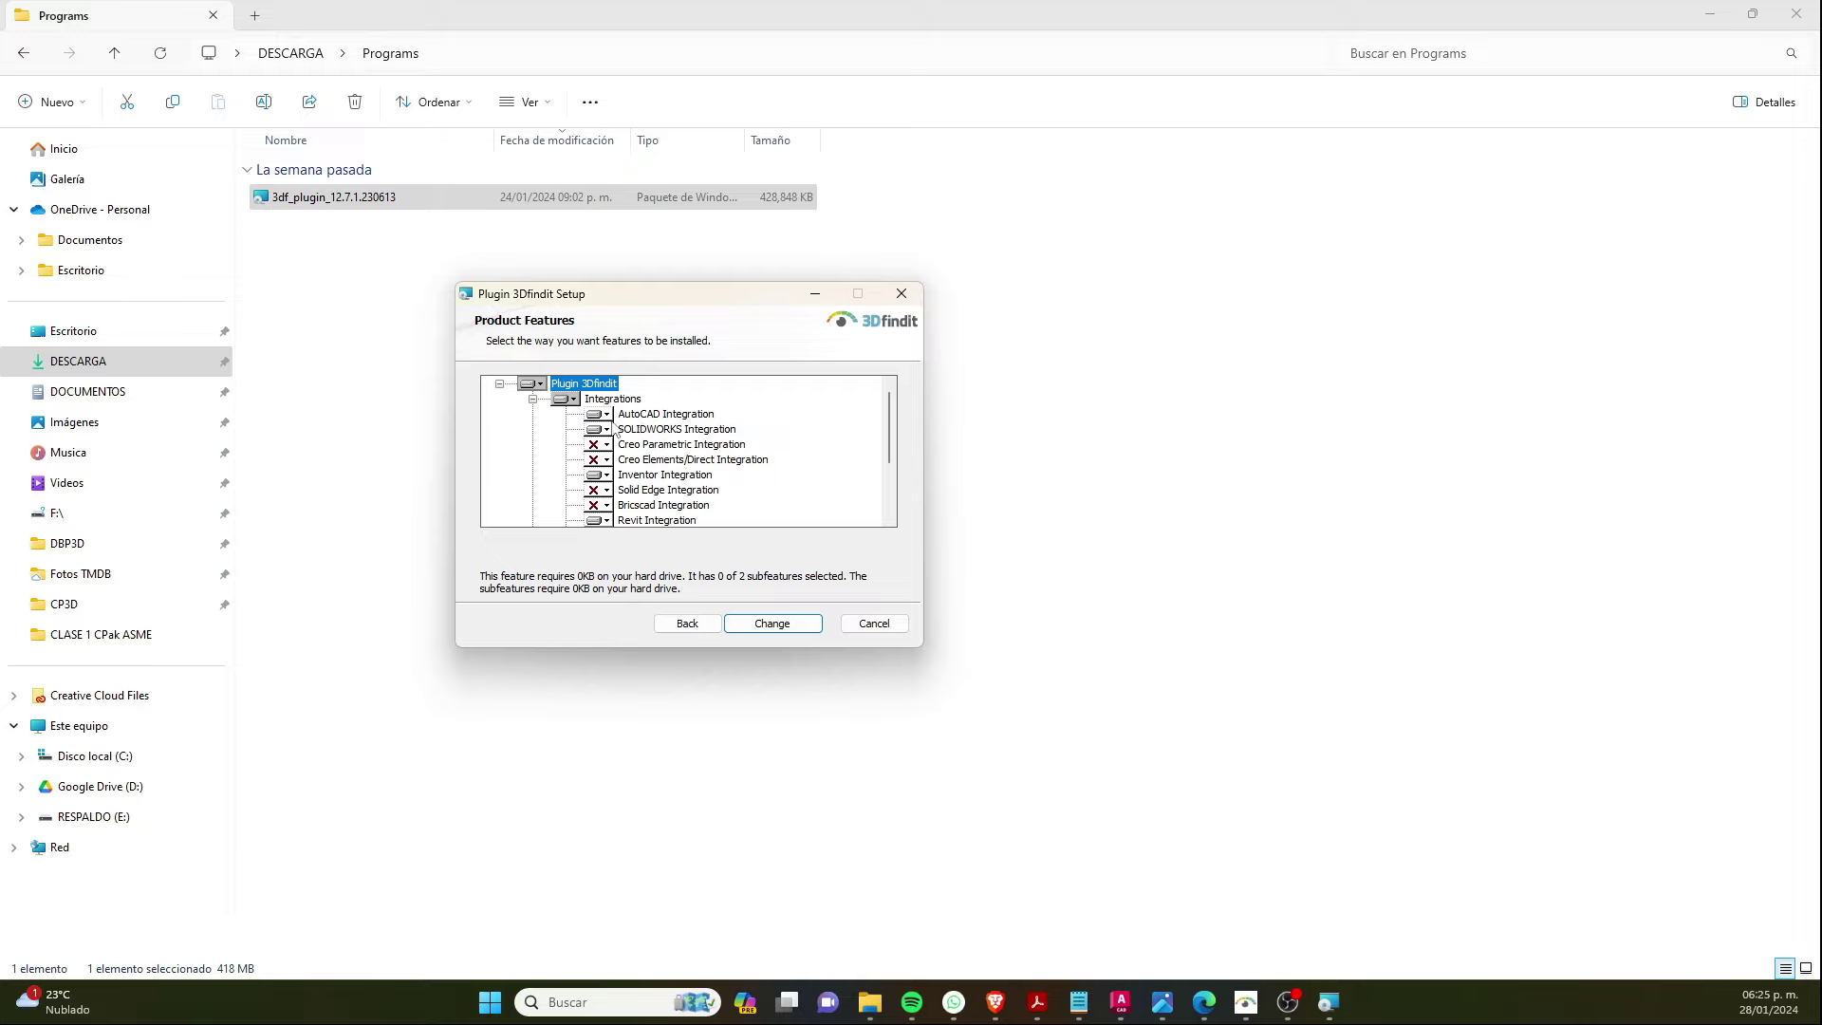
# - Set AutoCAD Integration to 'Will be installed on local hard drive'
pyautogui.click(607, 415)
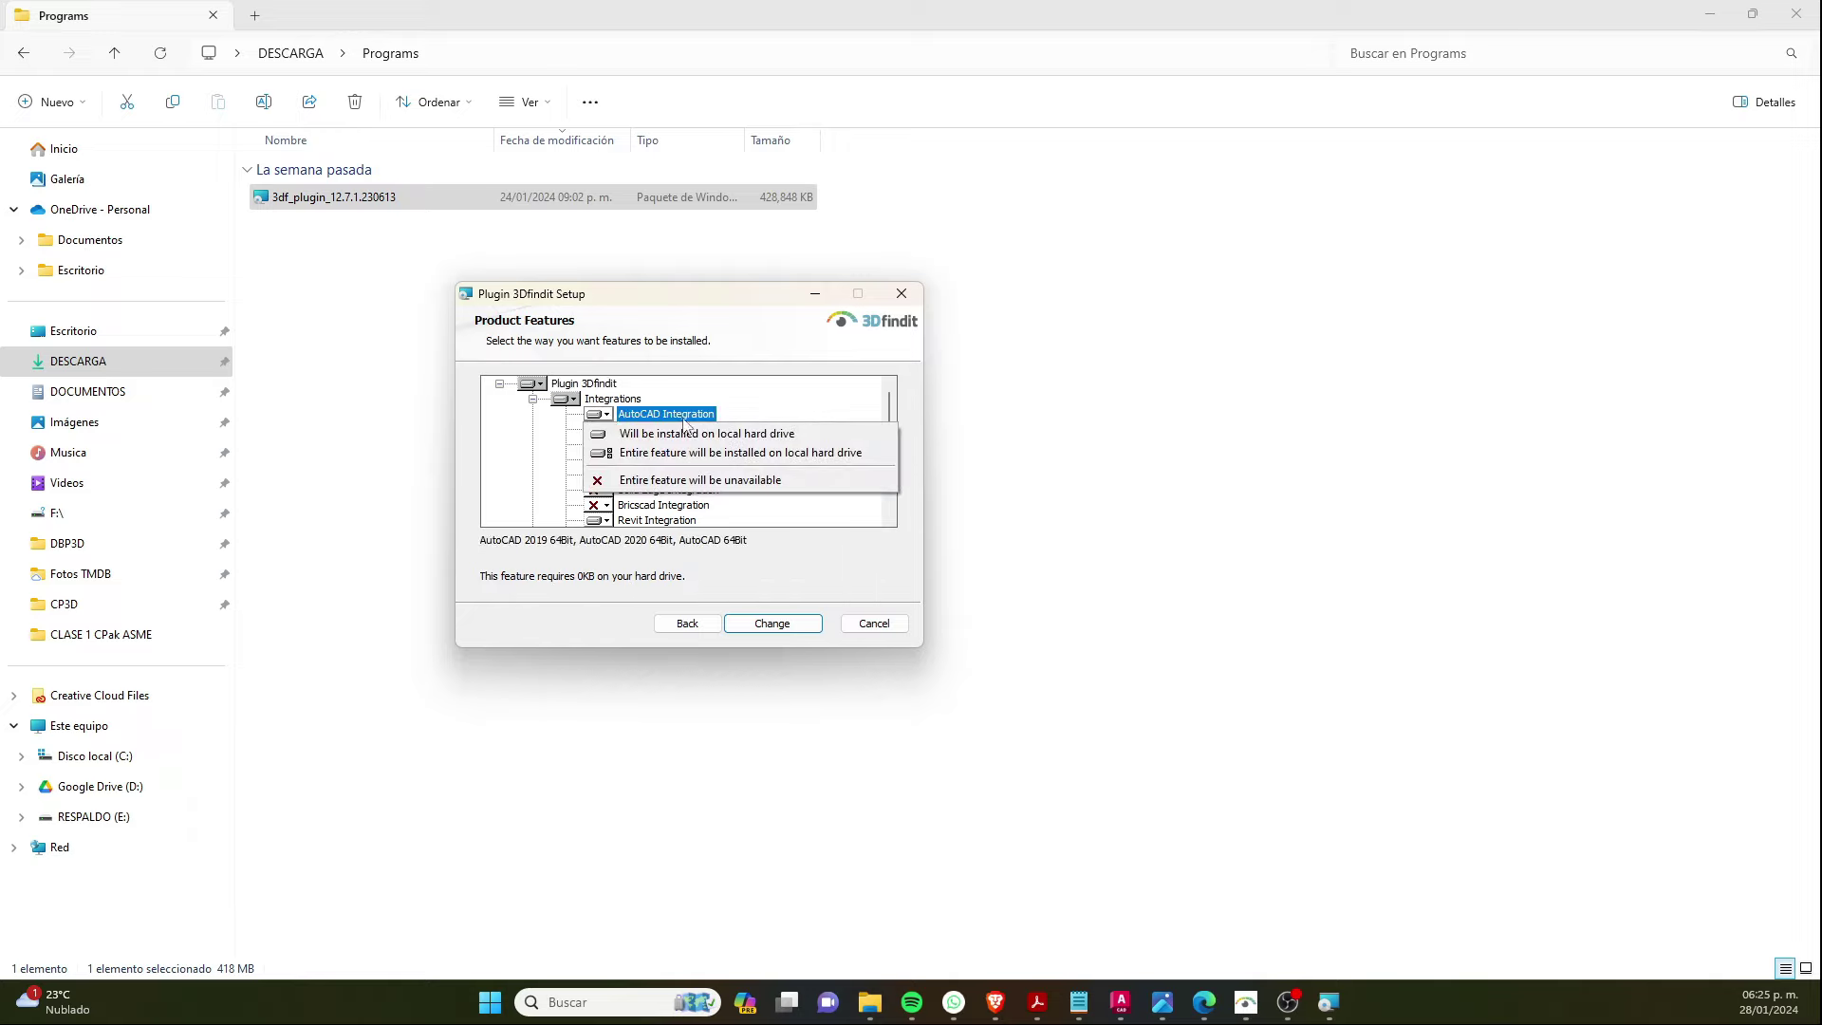
pyautogui.click(710, 391)
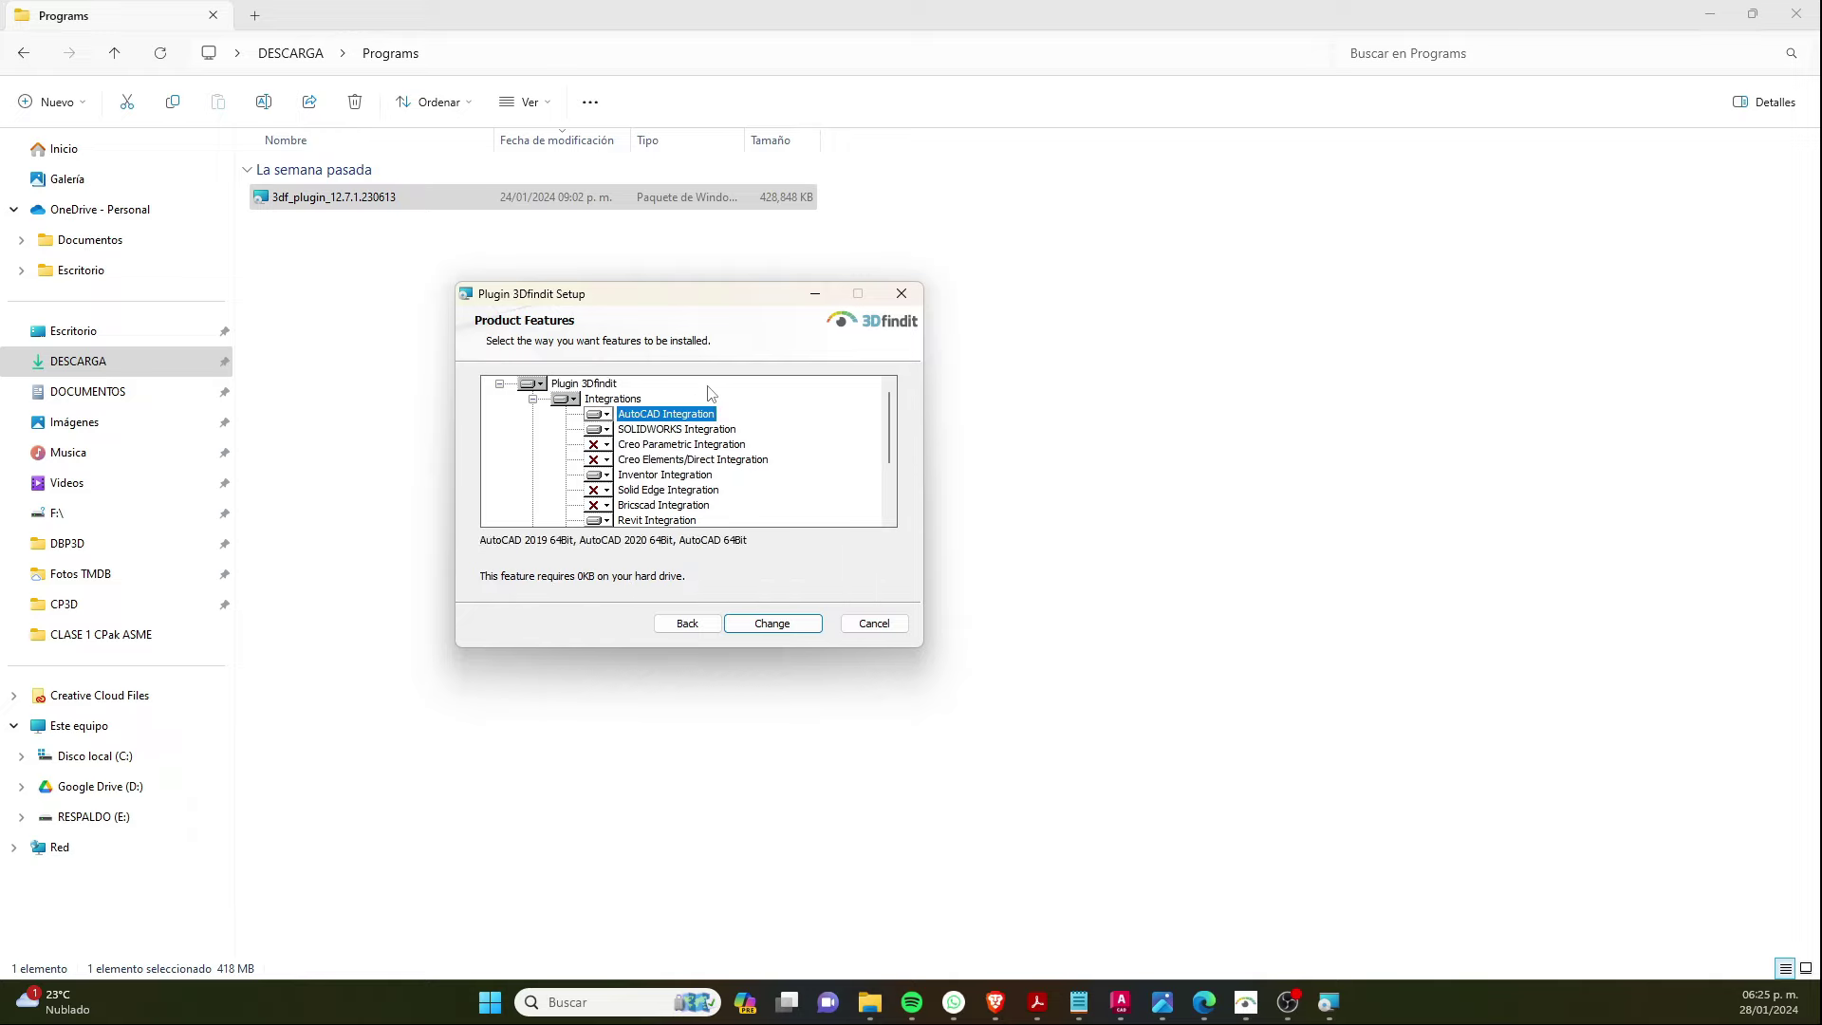
pyautogui.click(610, 417)
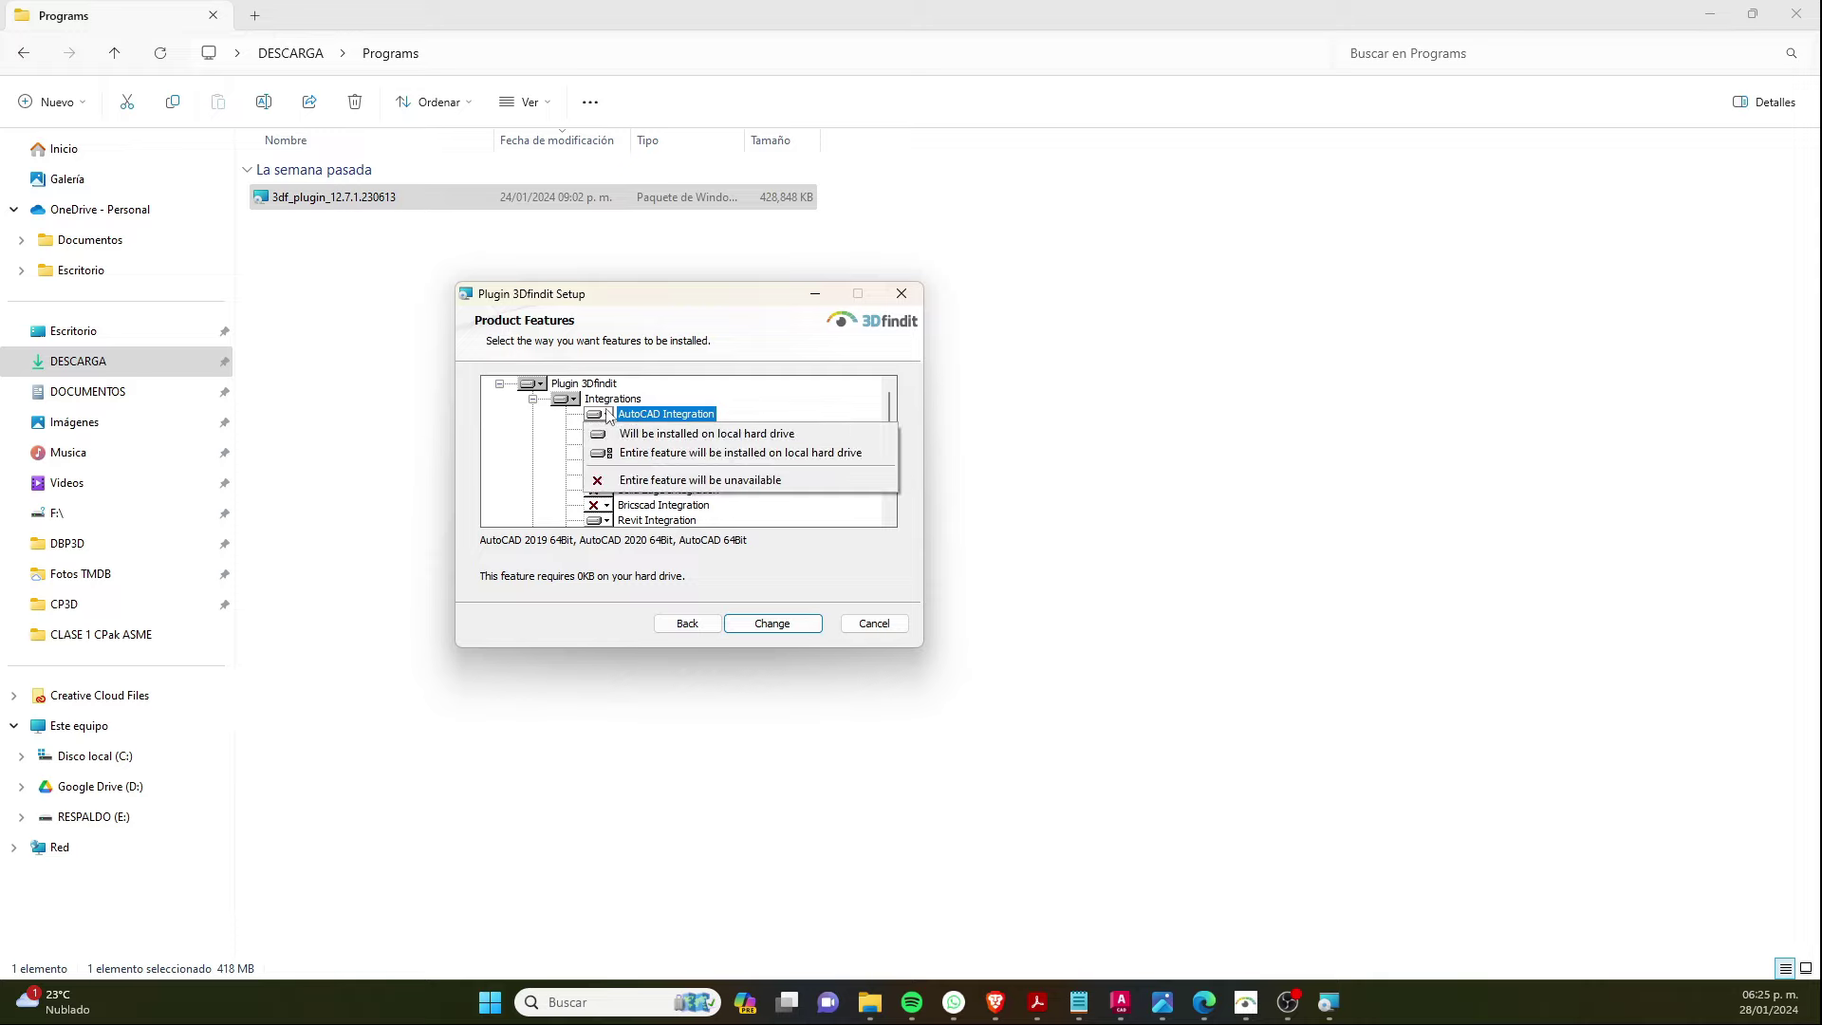
pyautogui.click(608, 417)
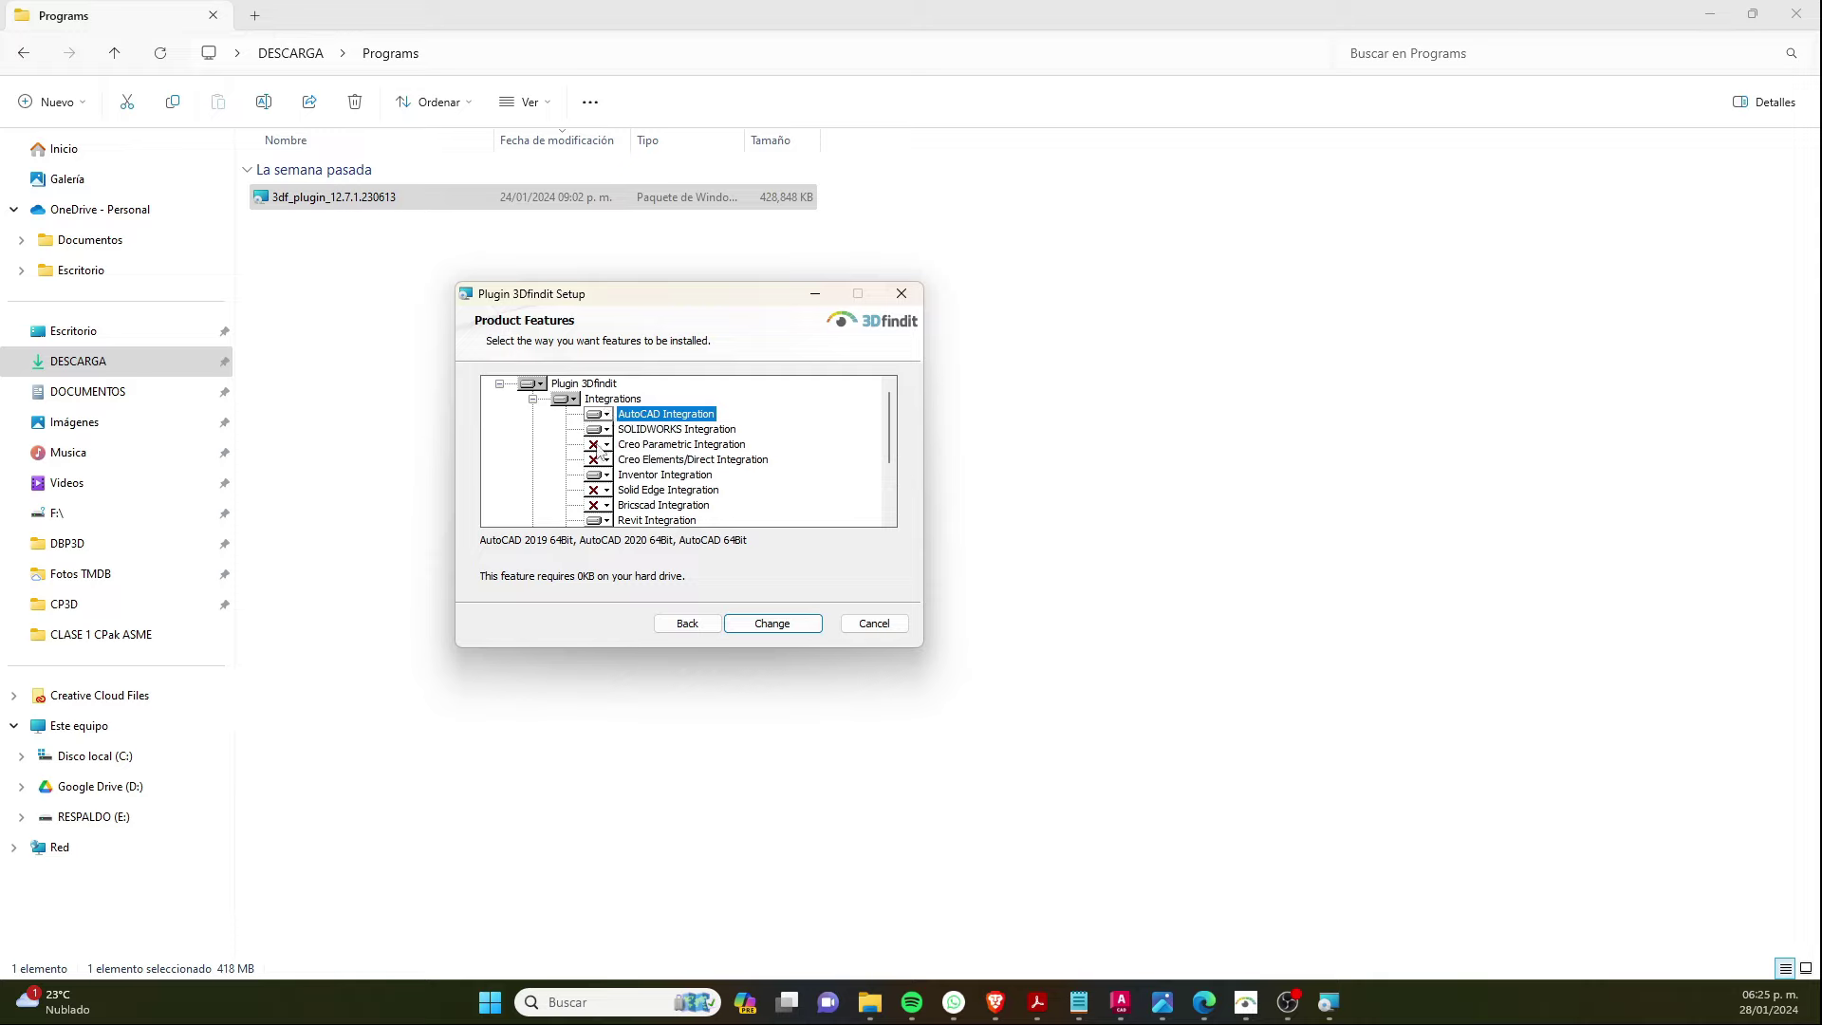
pyautogui.click(611, 418)
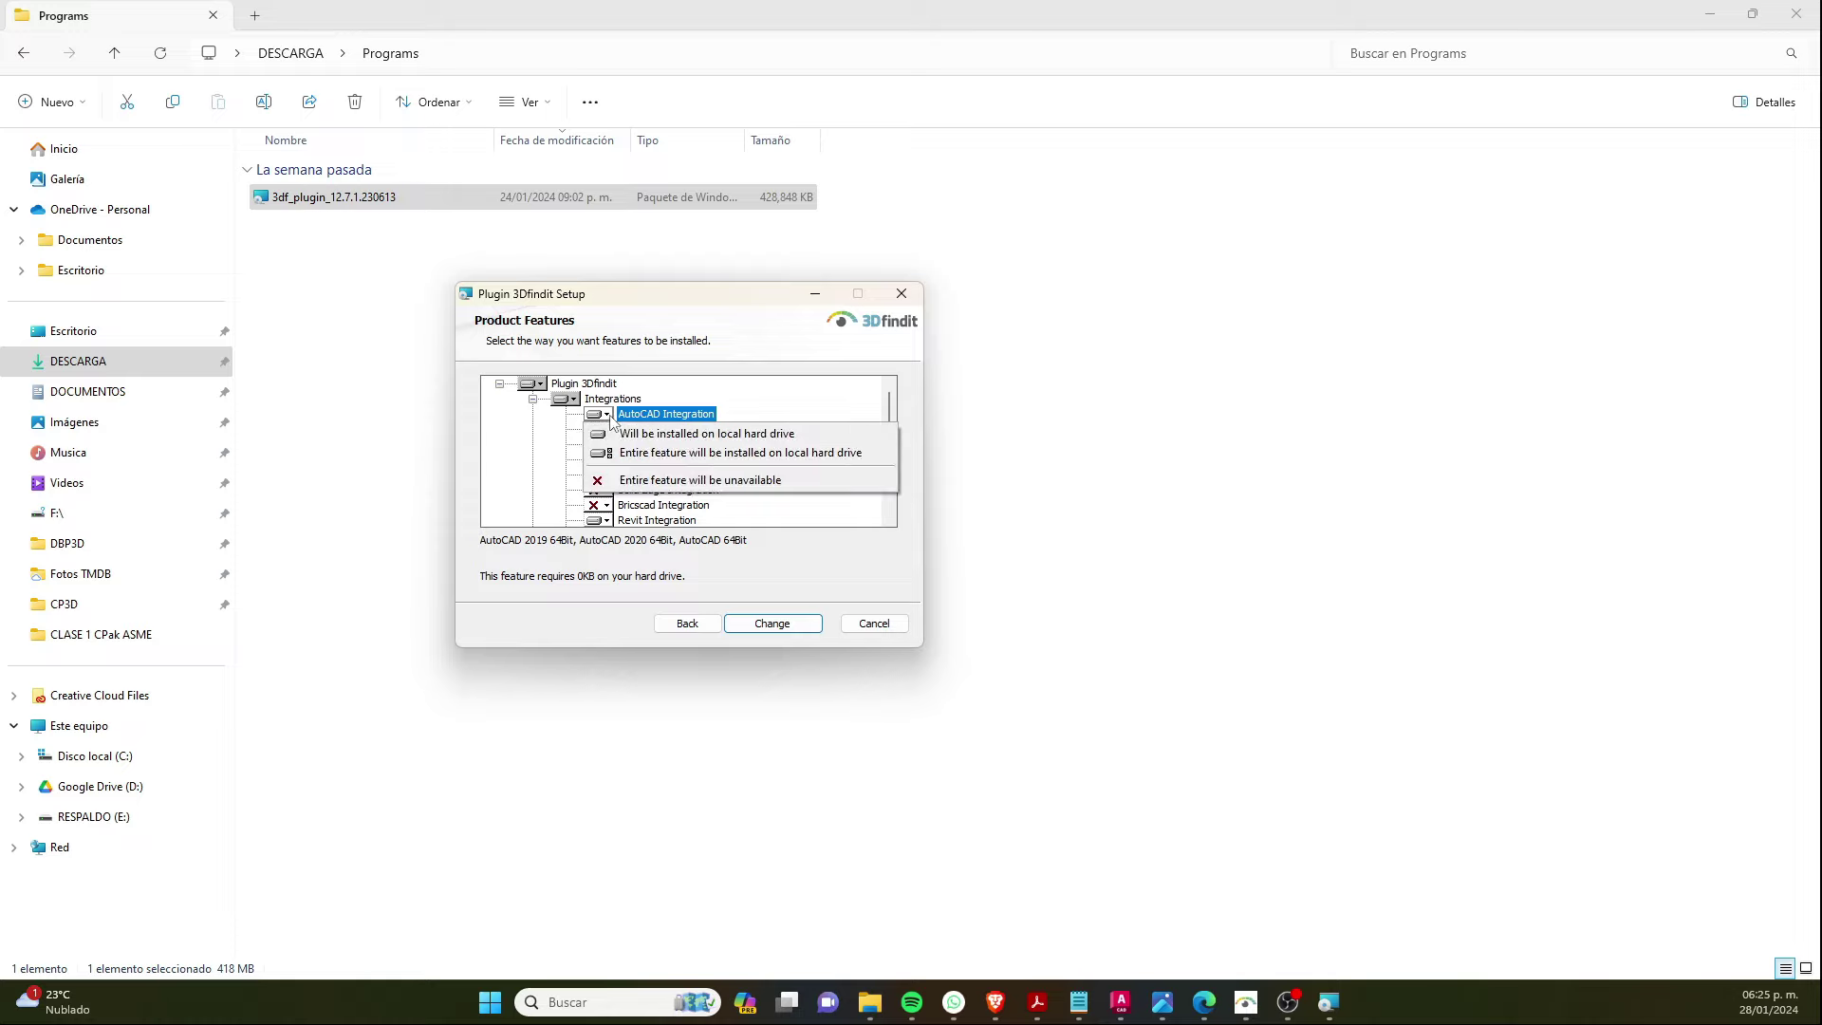
pyautogui.click(661, 436)
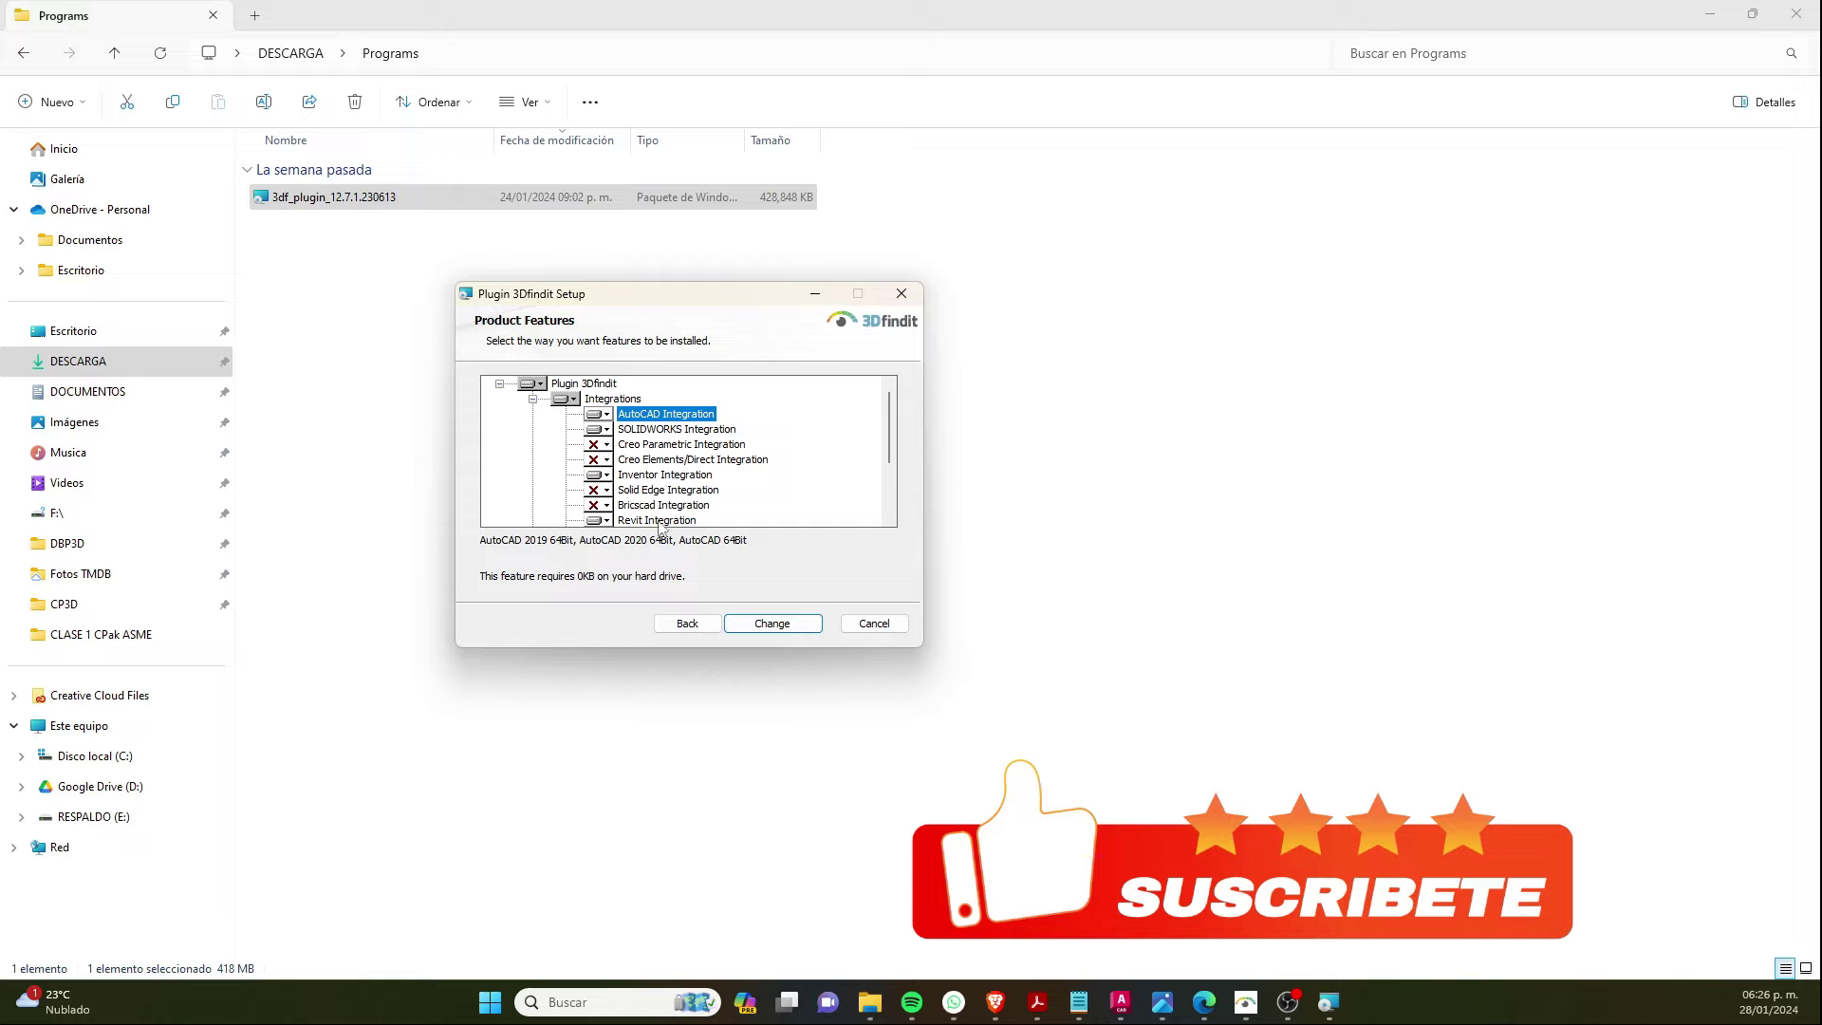
# - Scroll through the feature tree to review the other CAD integrations
pyautogui.scroll(-1, 655, 494)
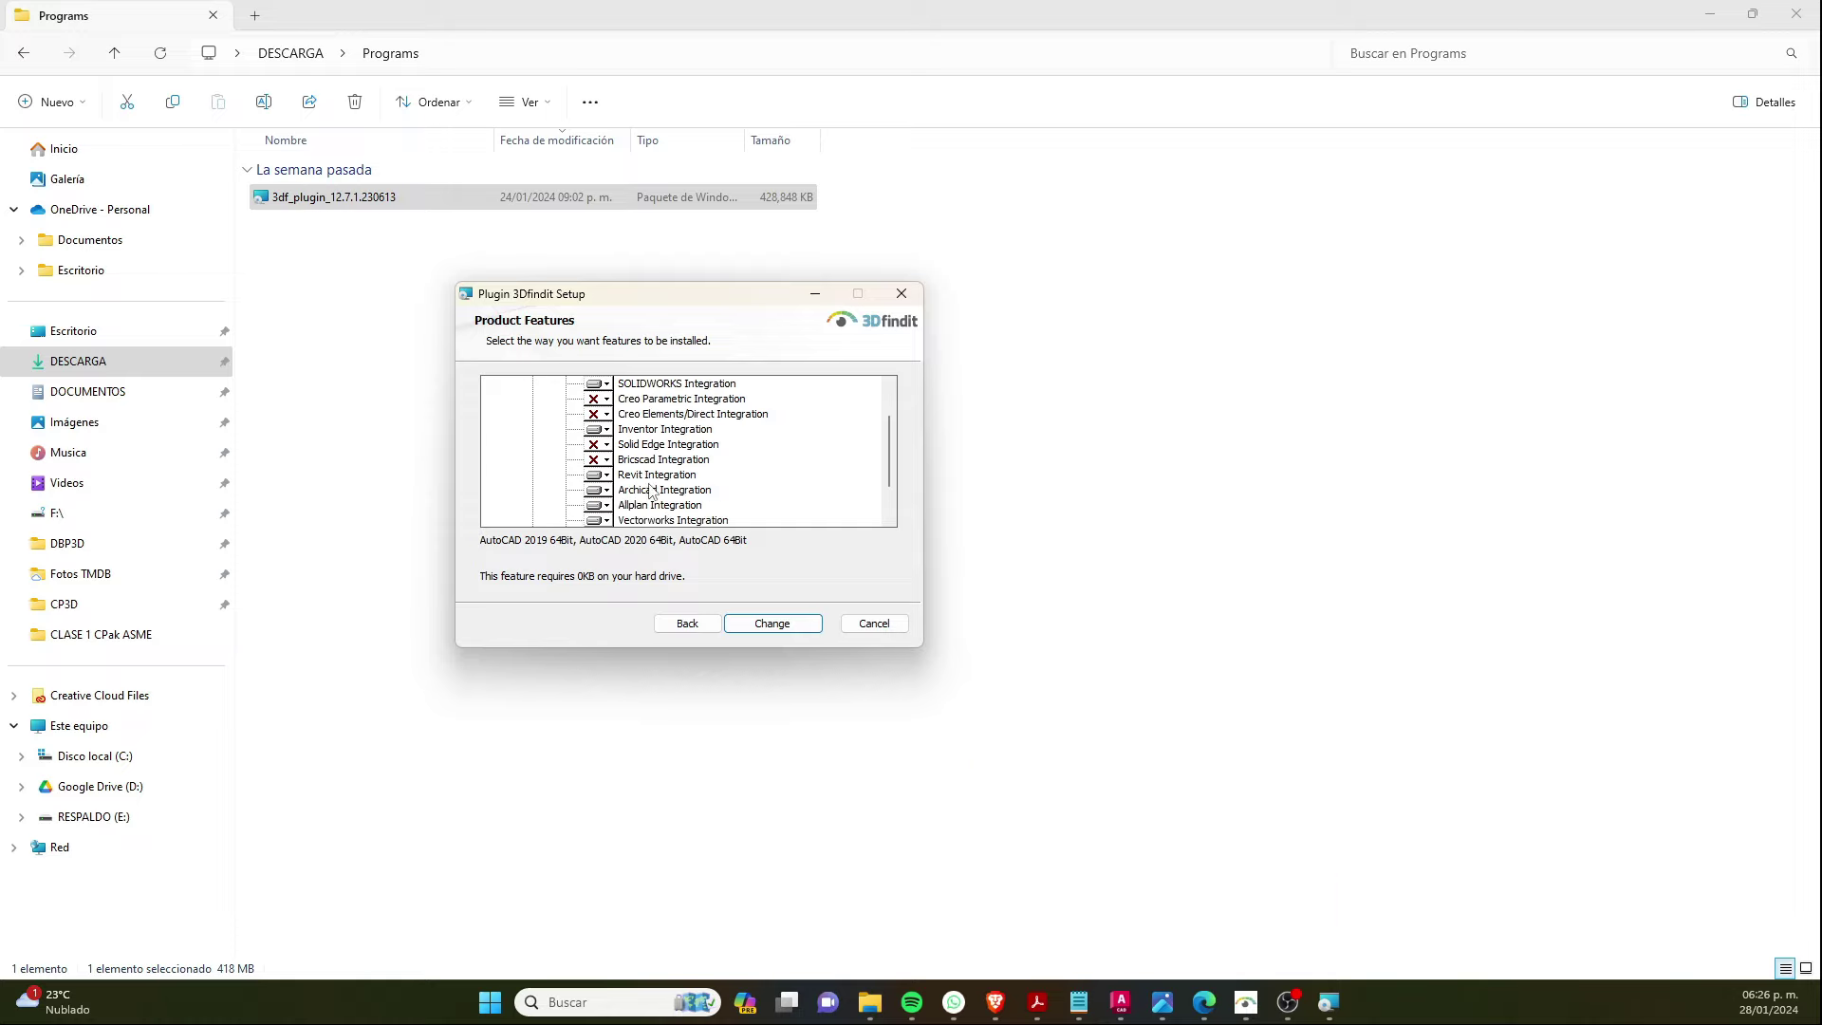
pyautogui.scroll(-1, 652, 490)
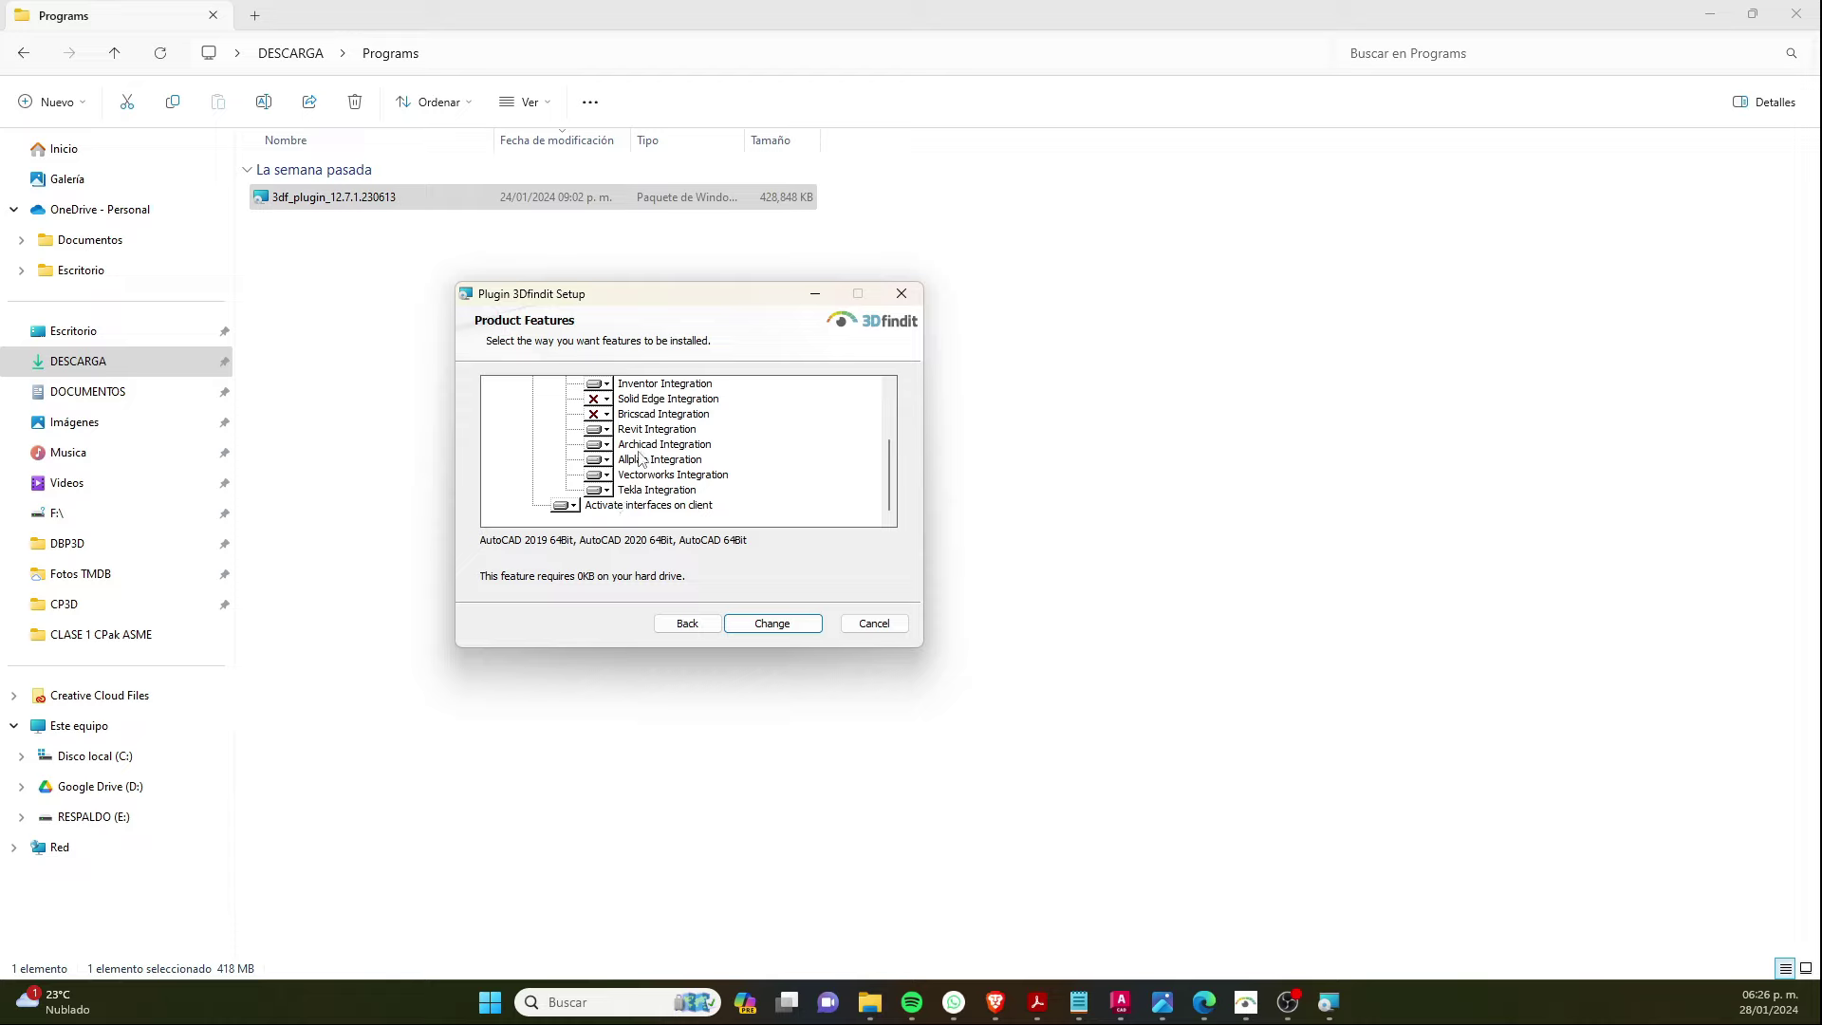
pyautogui.scroll(2, 642, 459)
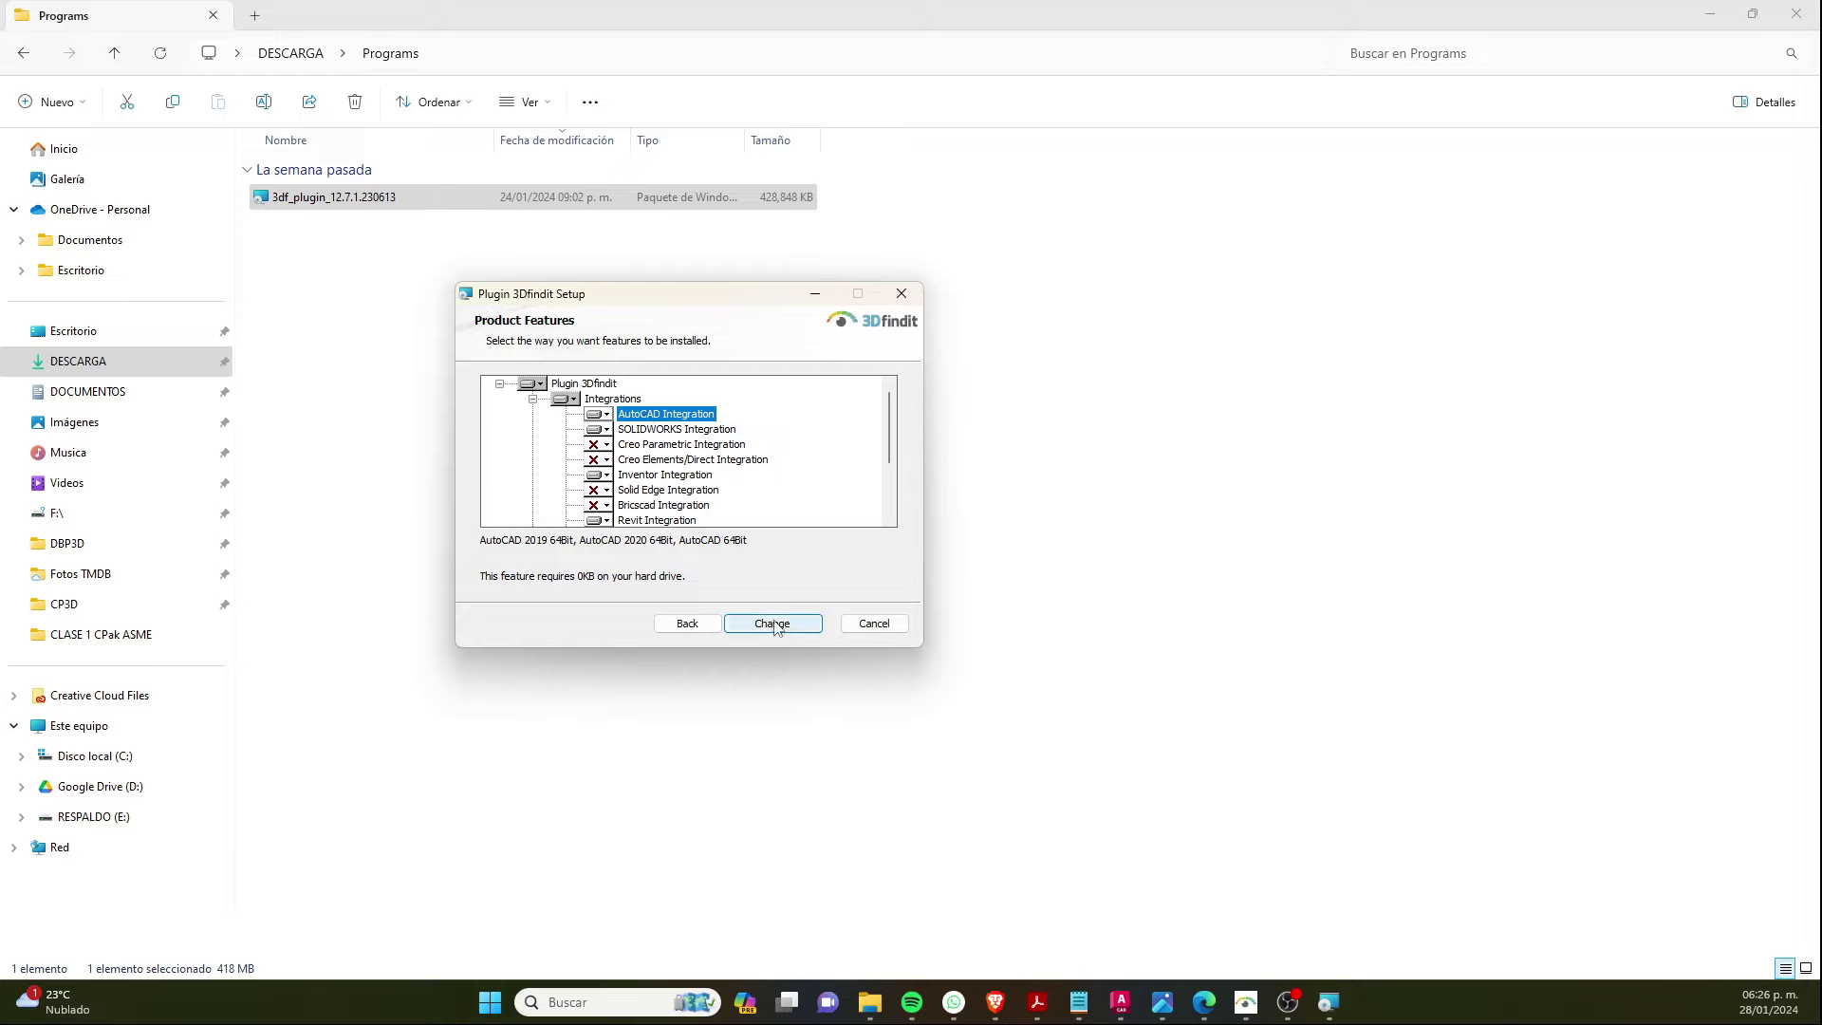
# - Apply the feature change, finish the interrupted setup, and close File Explorer
pyautogui.click(874, 623)
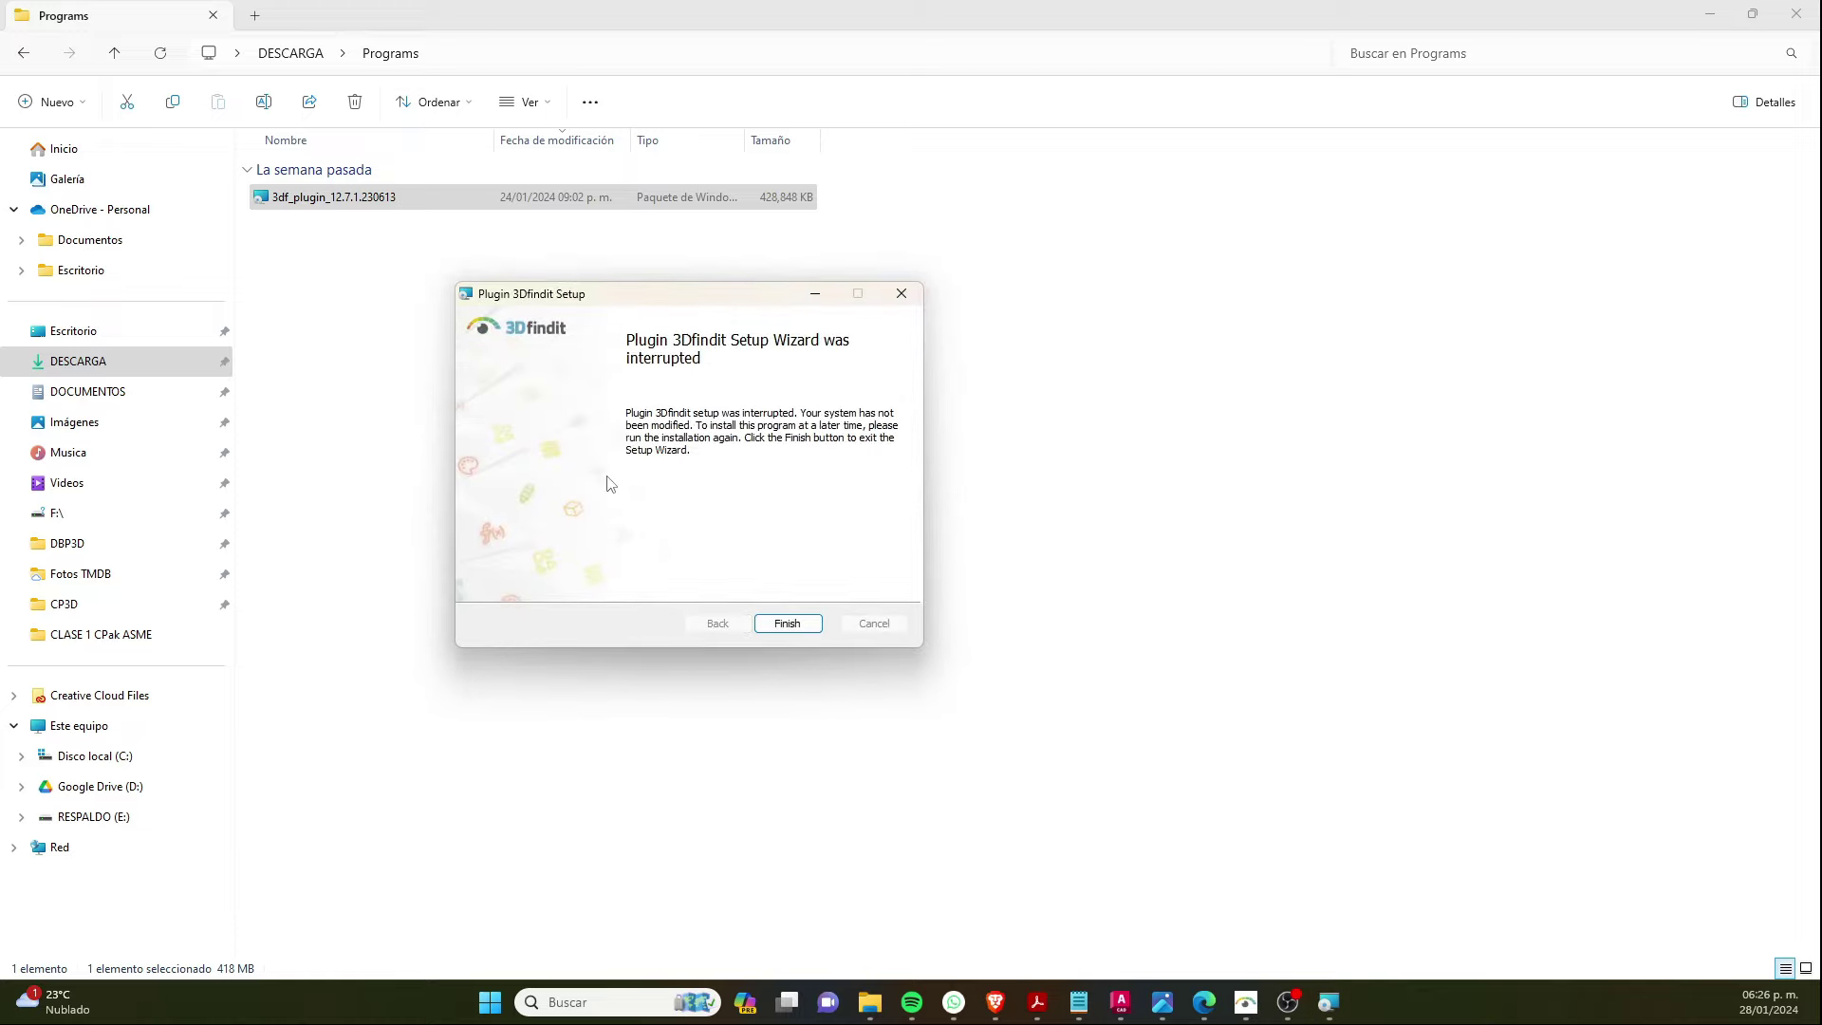
pyautogui.click(788, 623)
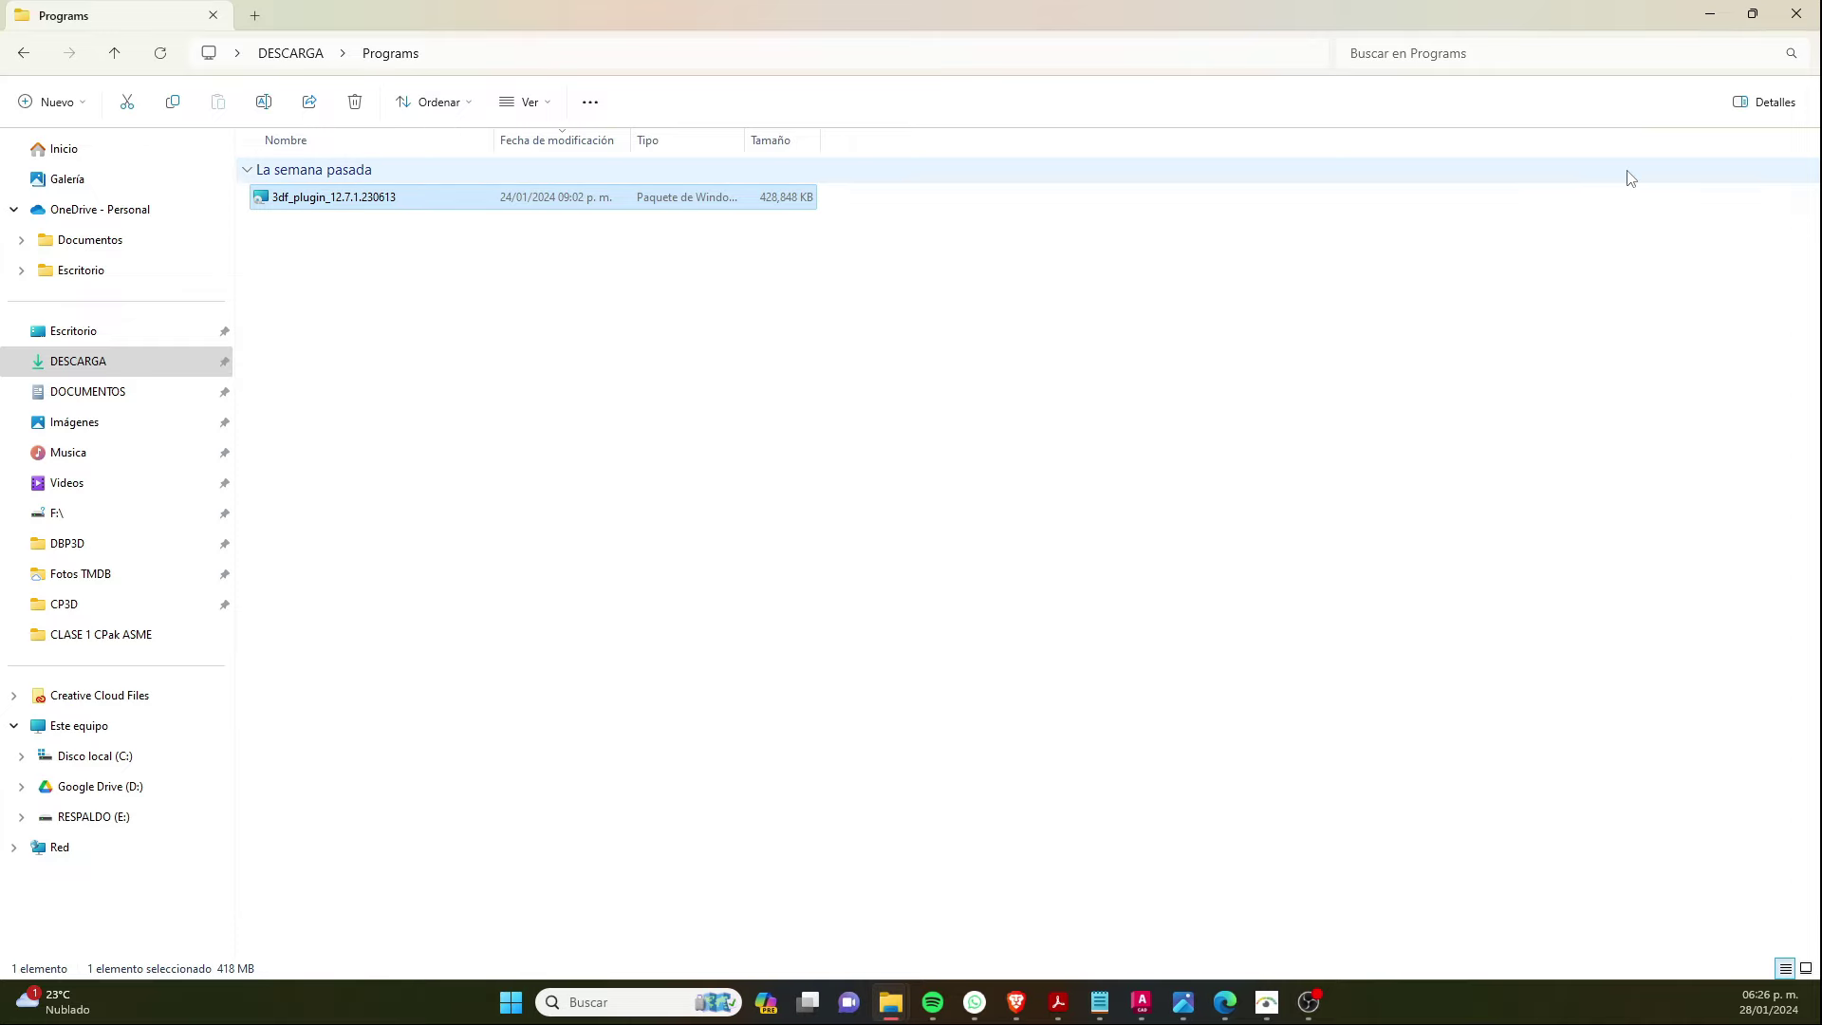
pyautogui.click(1781, 21)
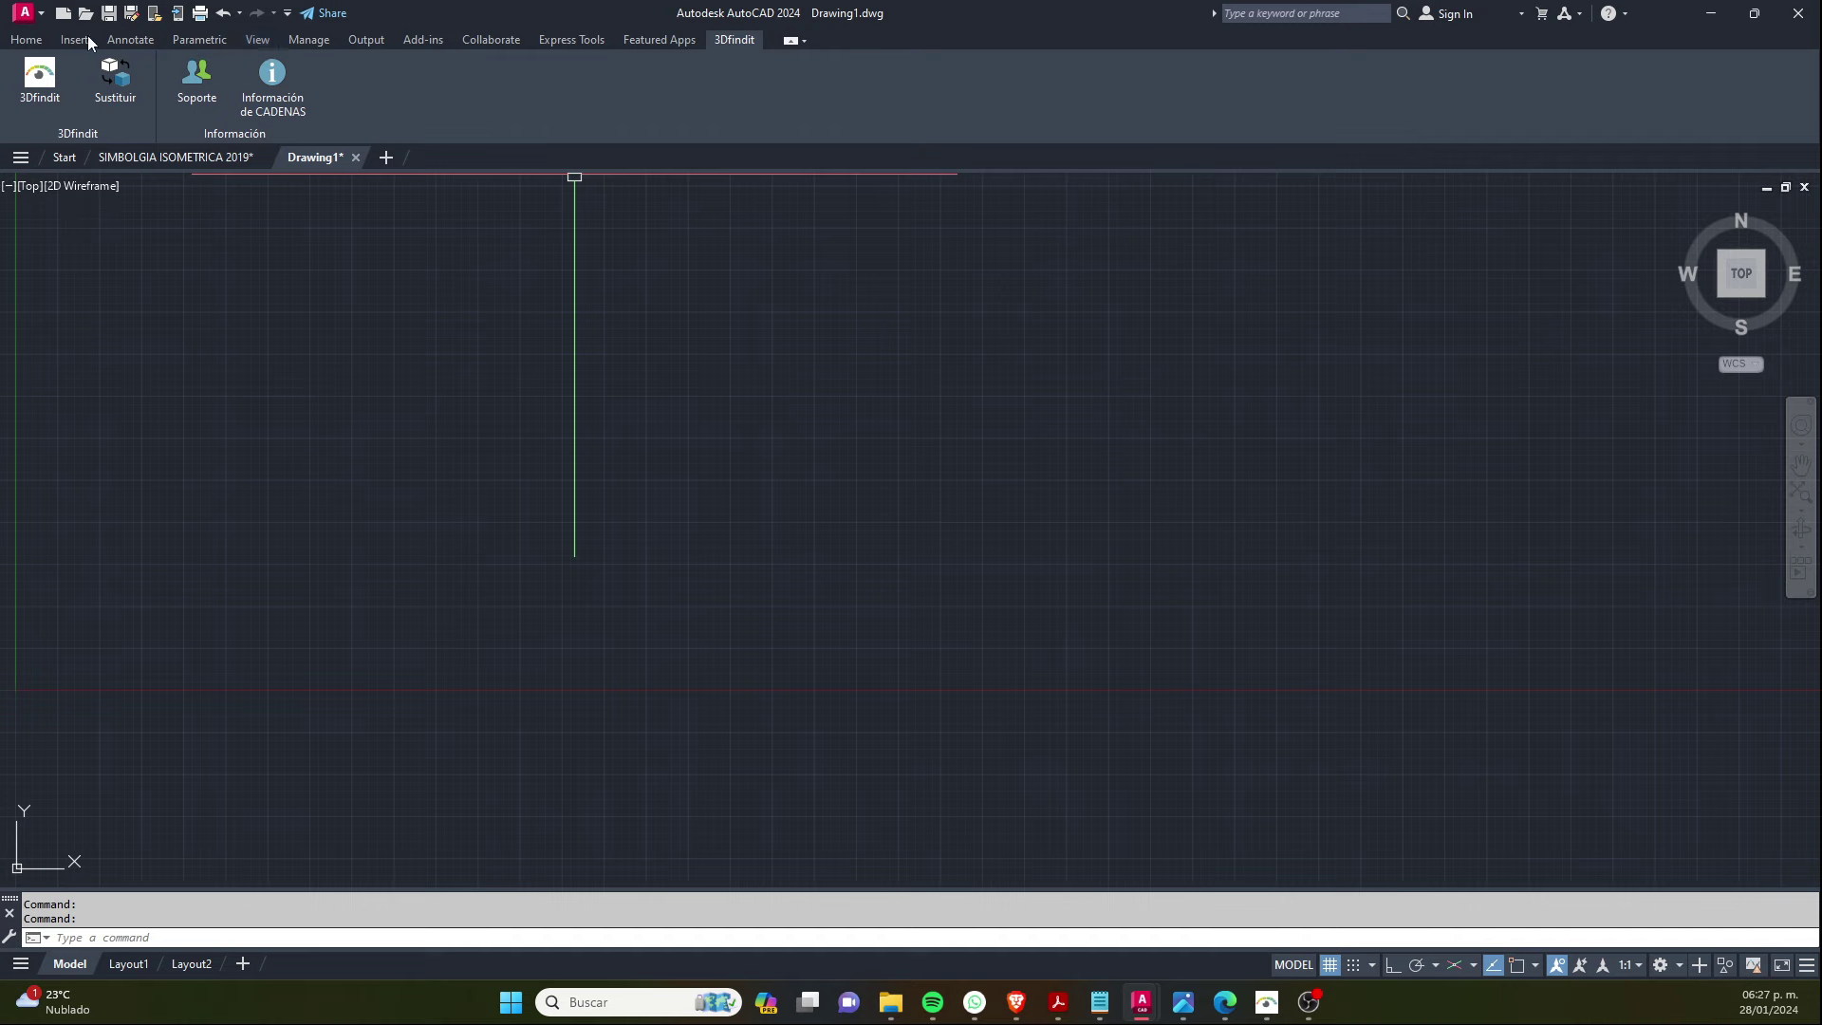
pyautogui.click(25, 39)
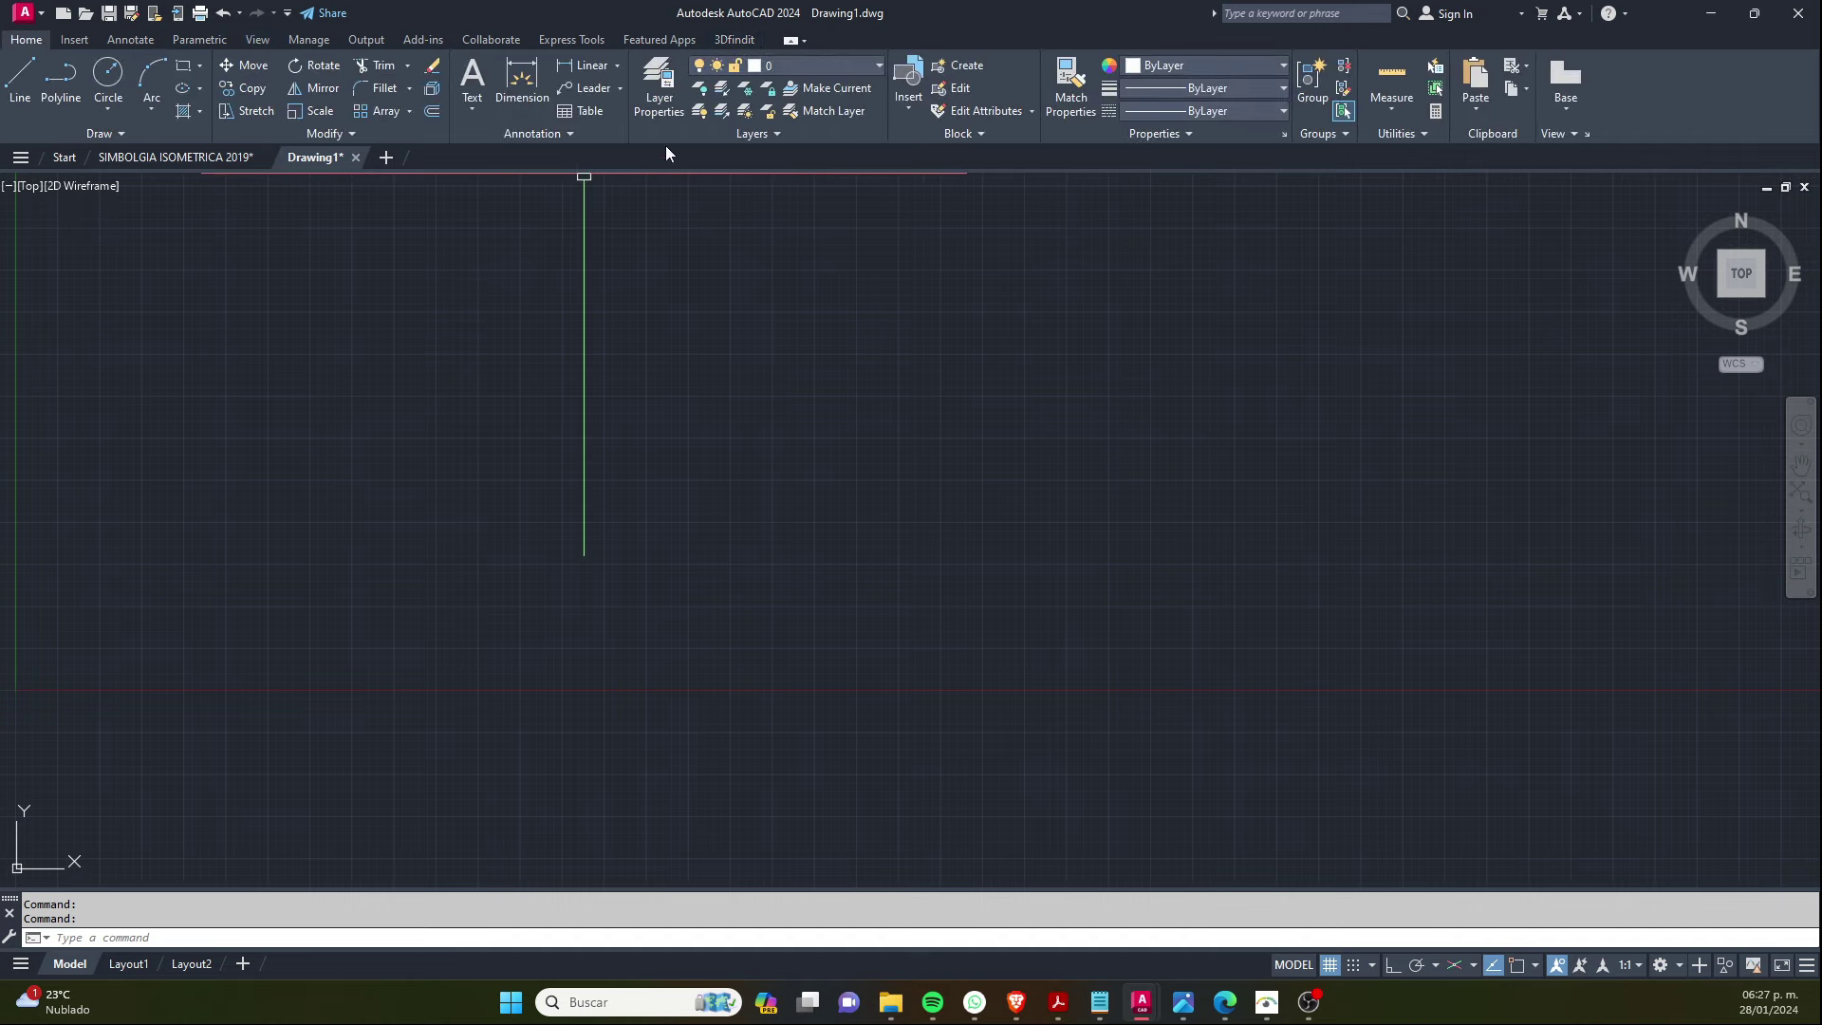
pyautogui.click(737, 39)
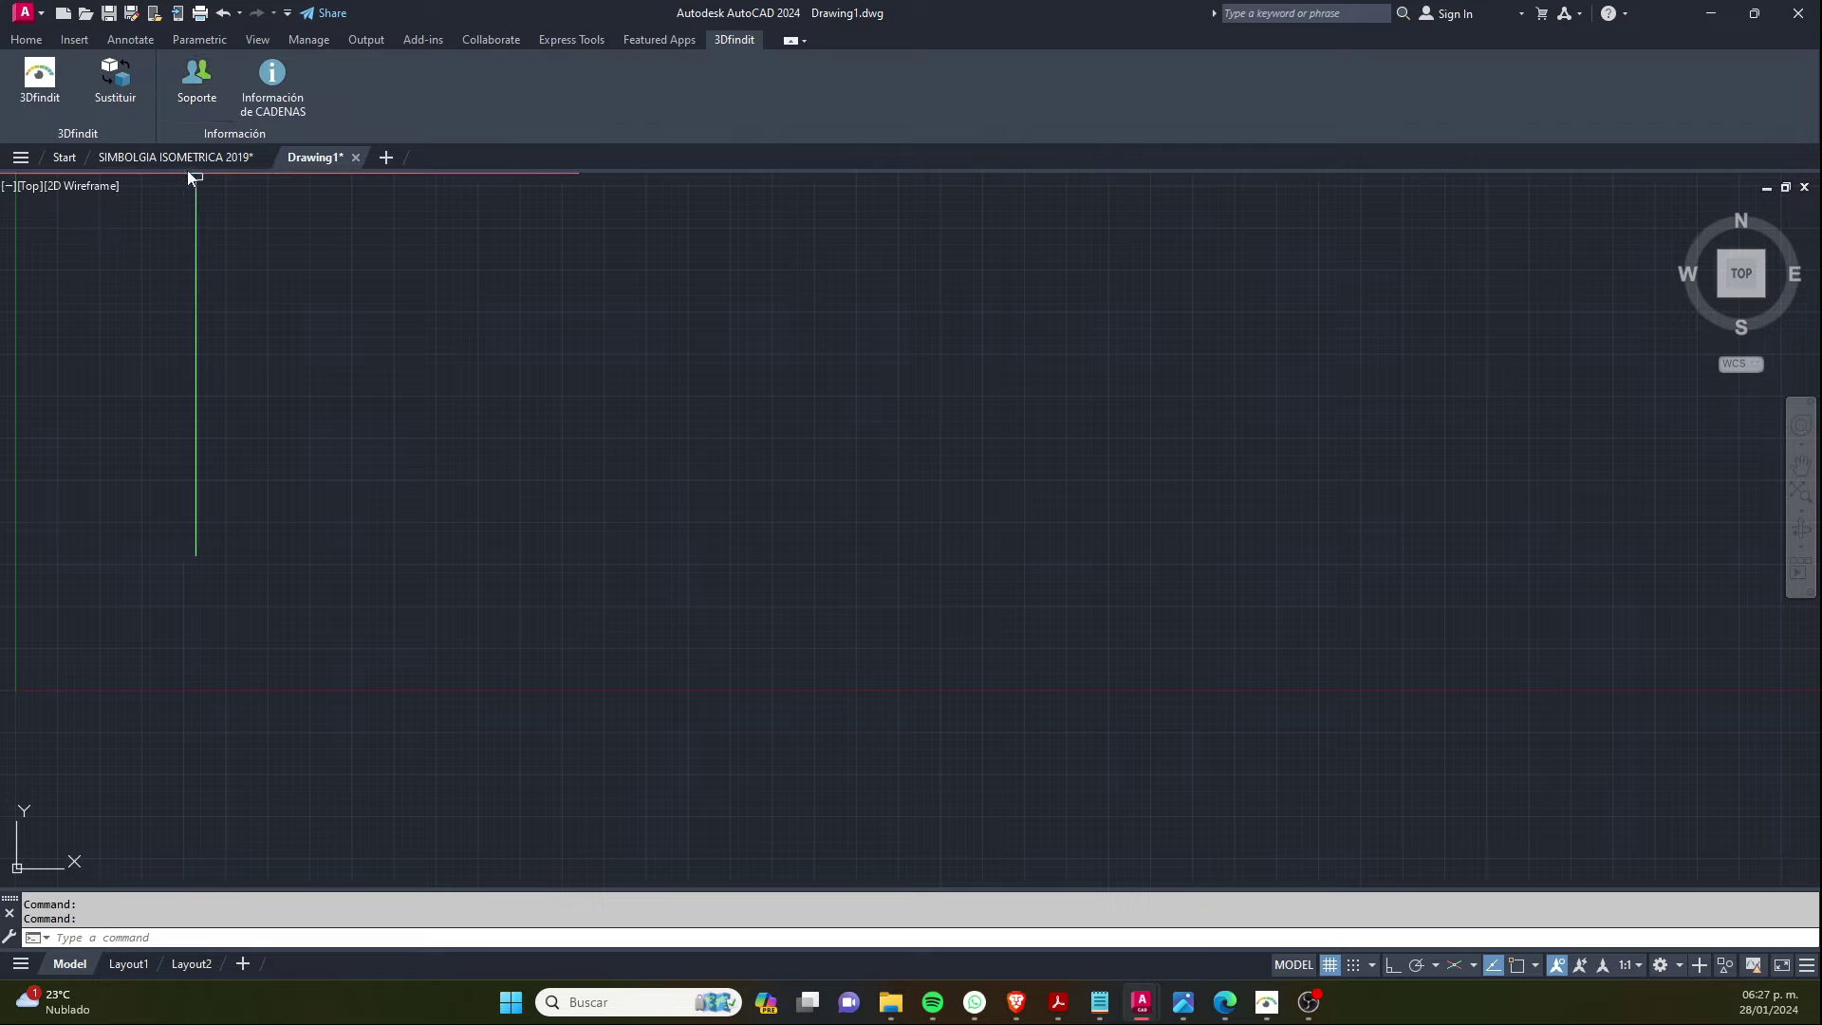
# - Launch the 3Dfindit library from the 3Dfindit ribbon tab, closing and reopening it once
pyautogui.click(50, 87)
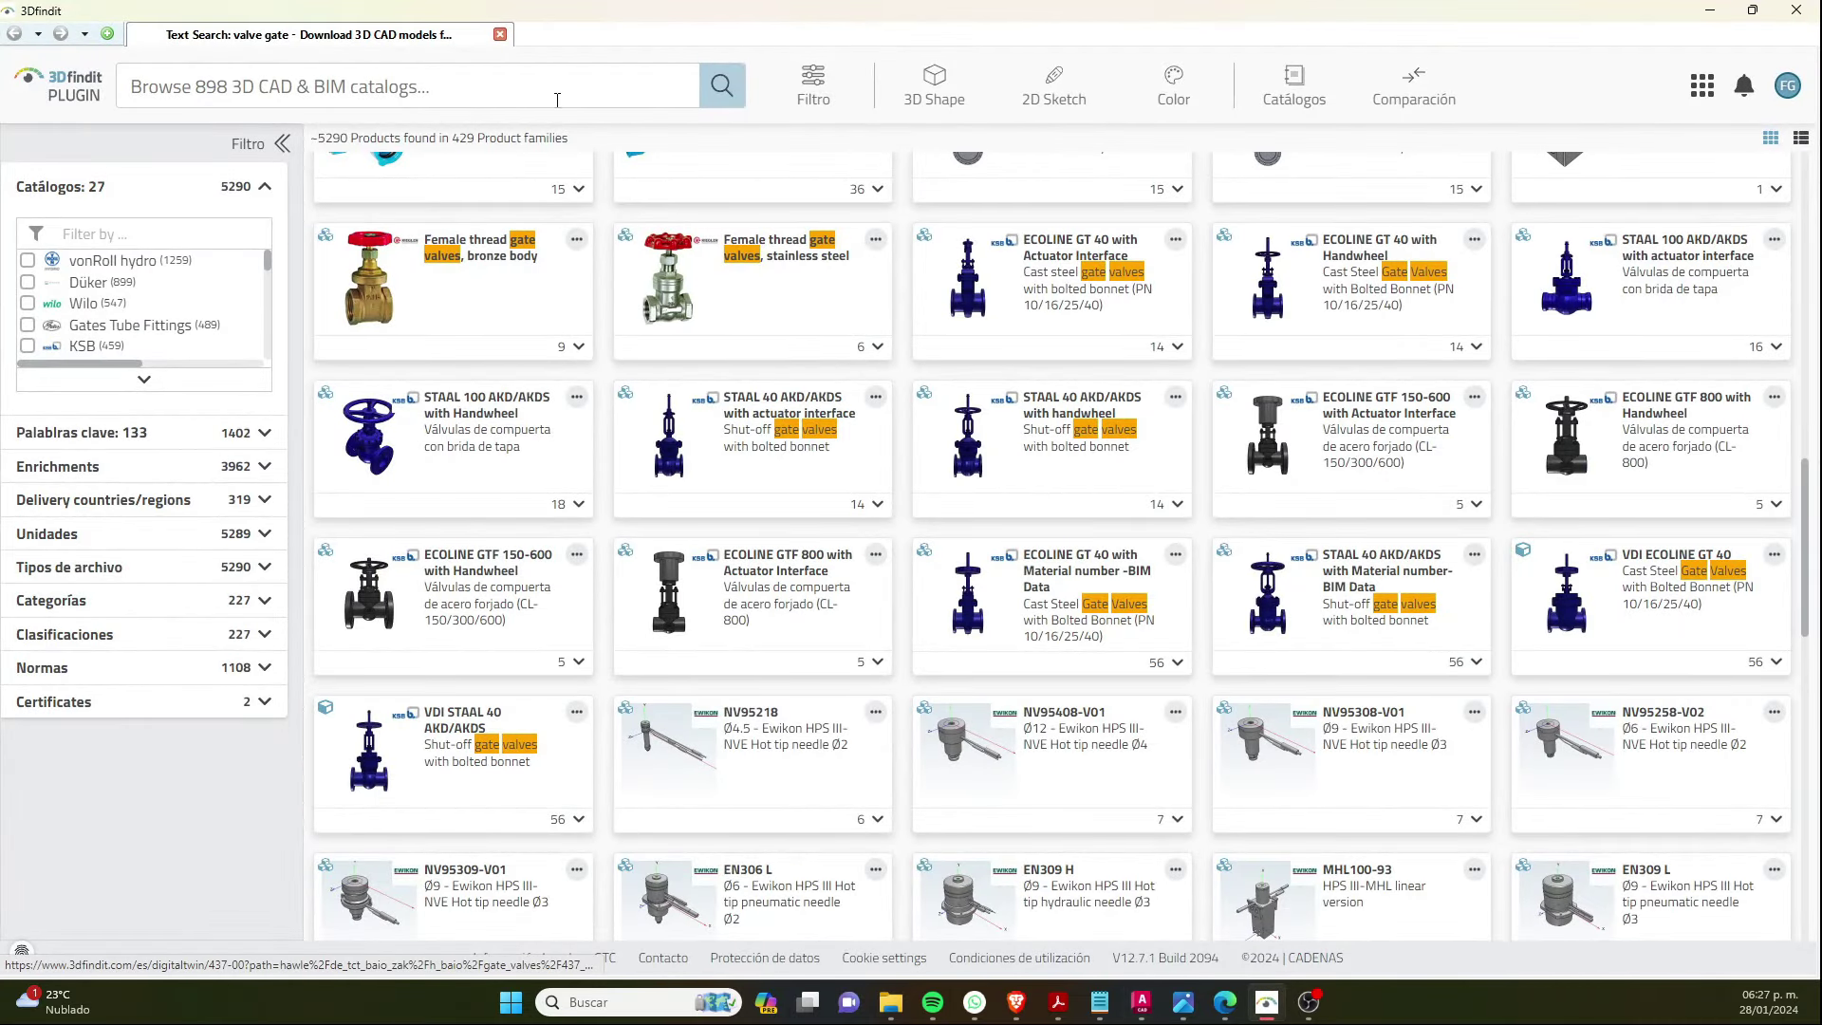
pyautogui.click(1797, 11)
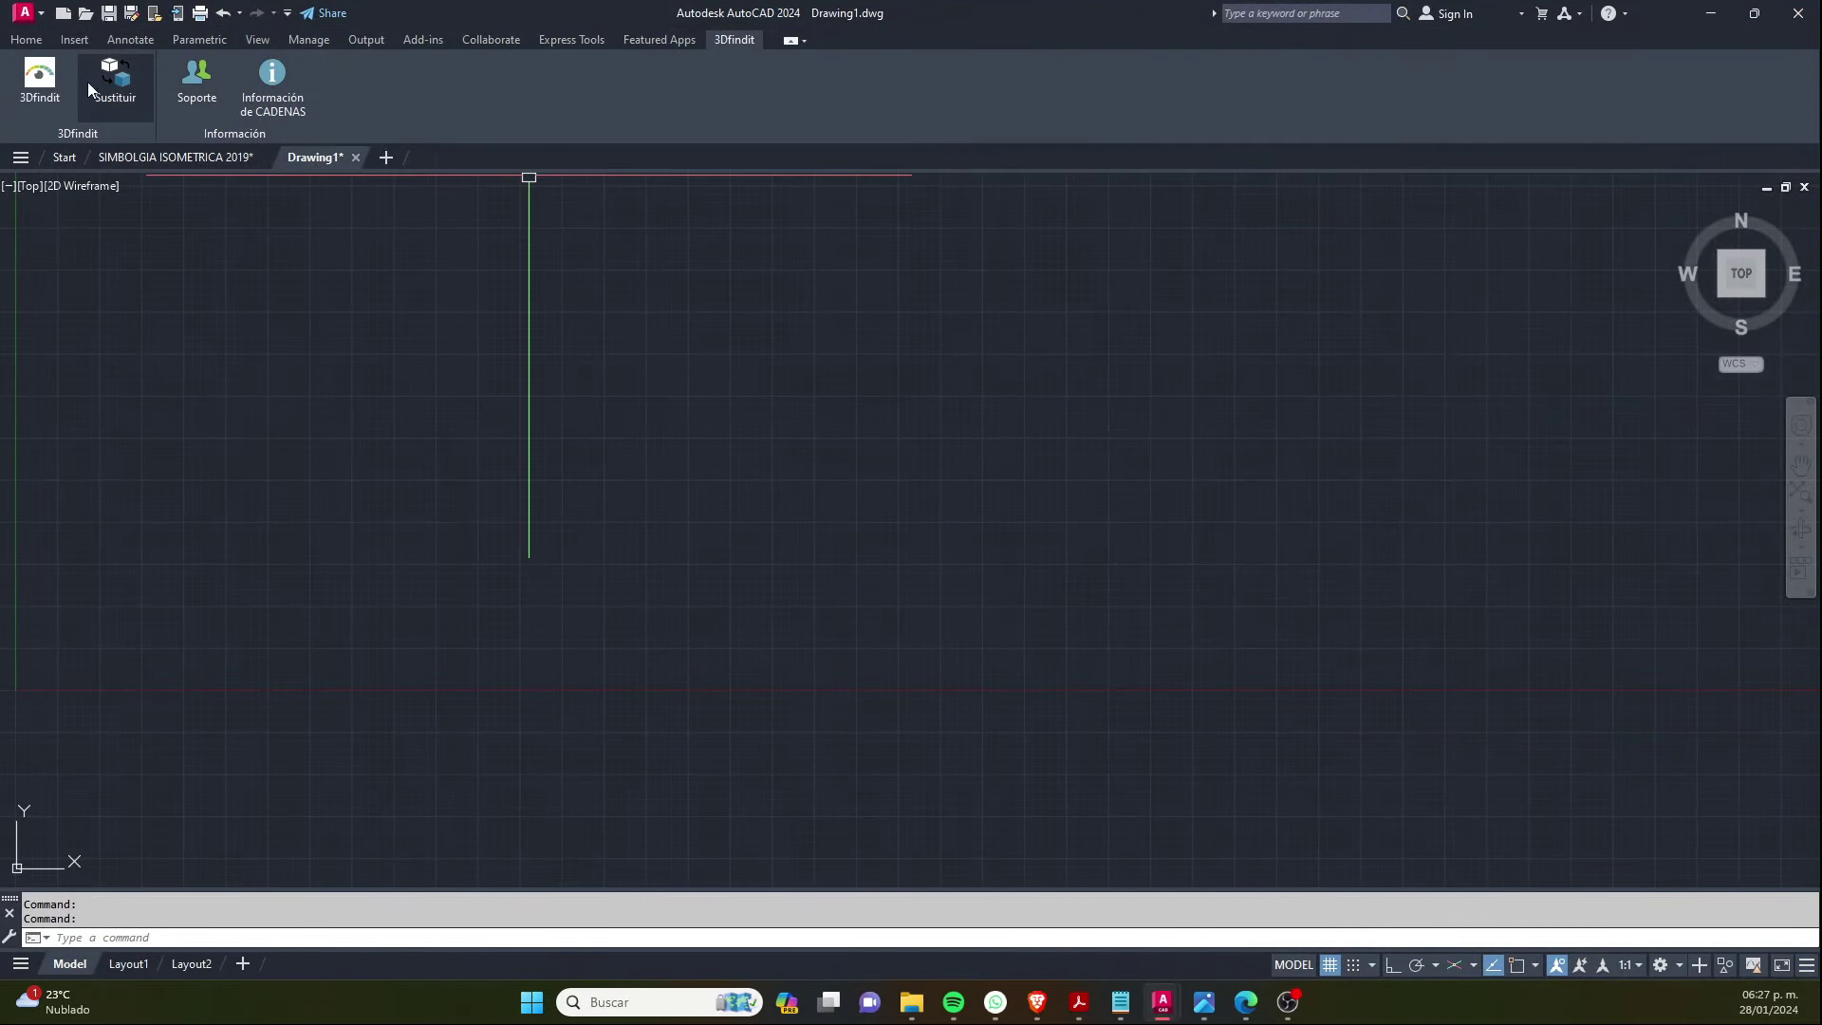
pyautogui.click(40, 81)
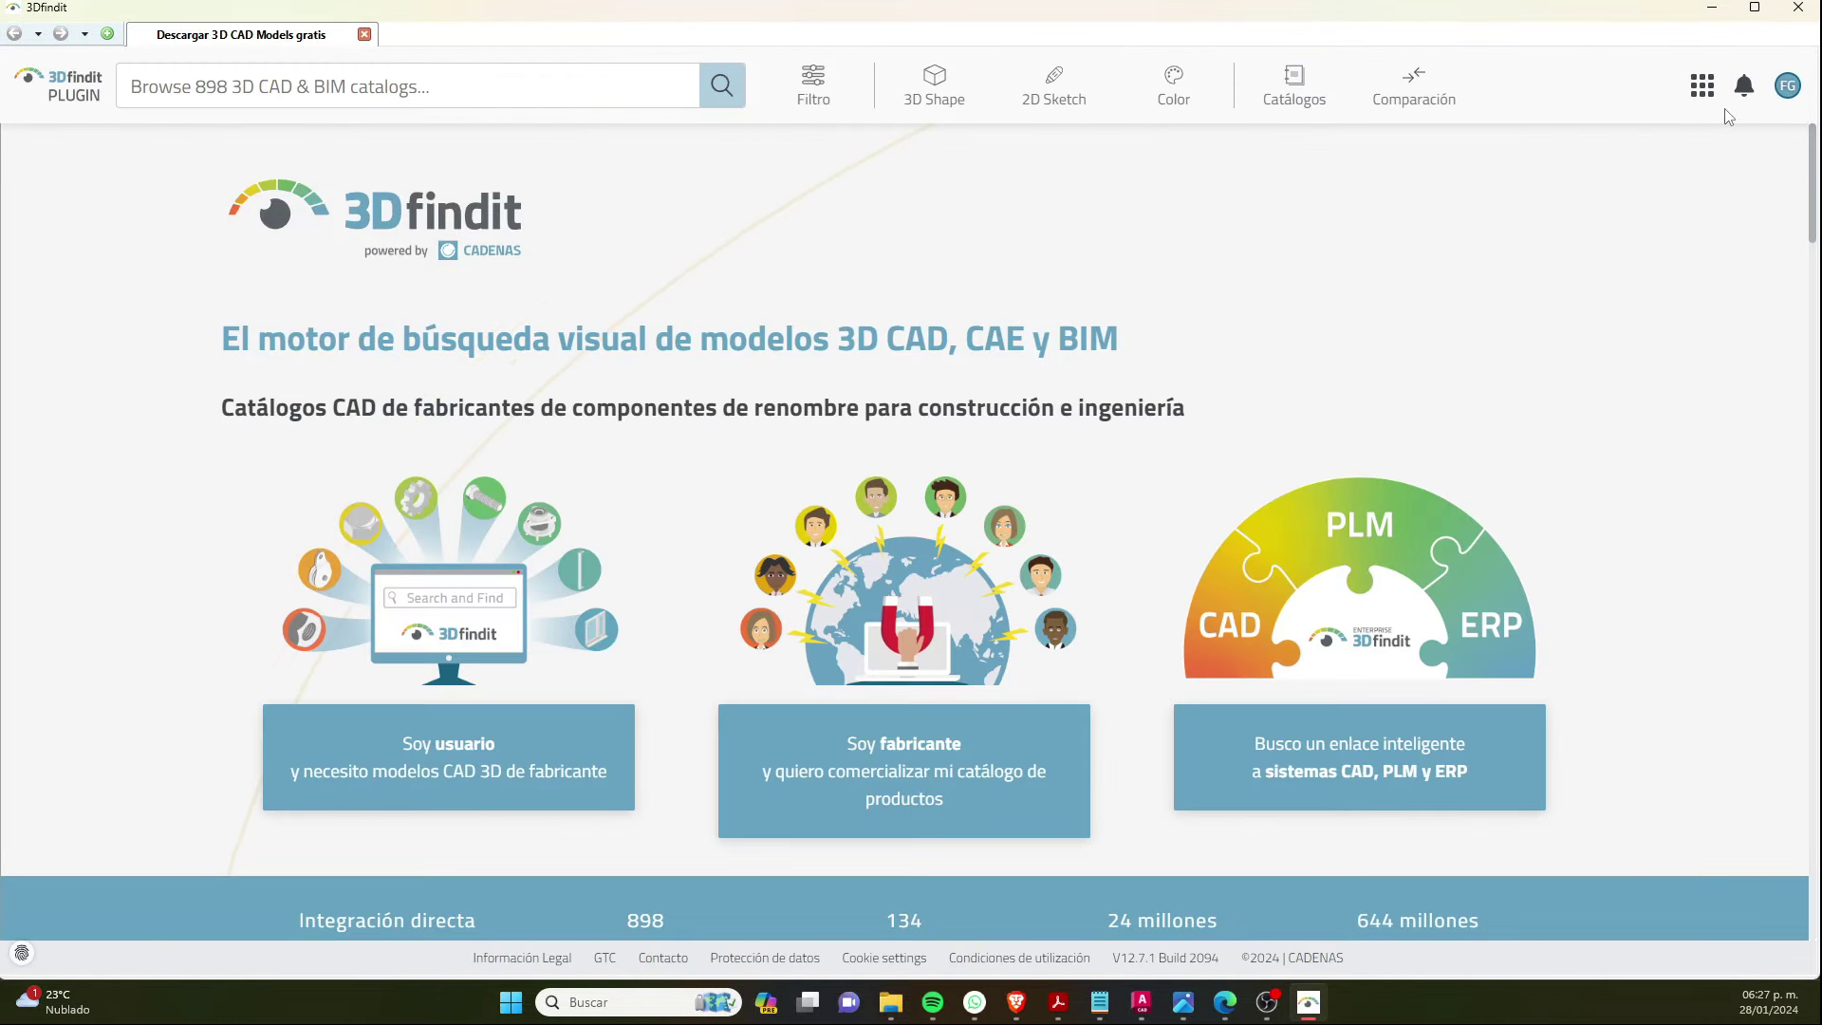
# - Enter the 898-catalog manufacturer library through the 'Soy usuario' card
pyautogui.click(1782, 94)
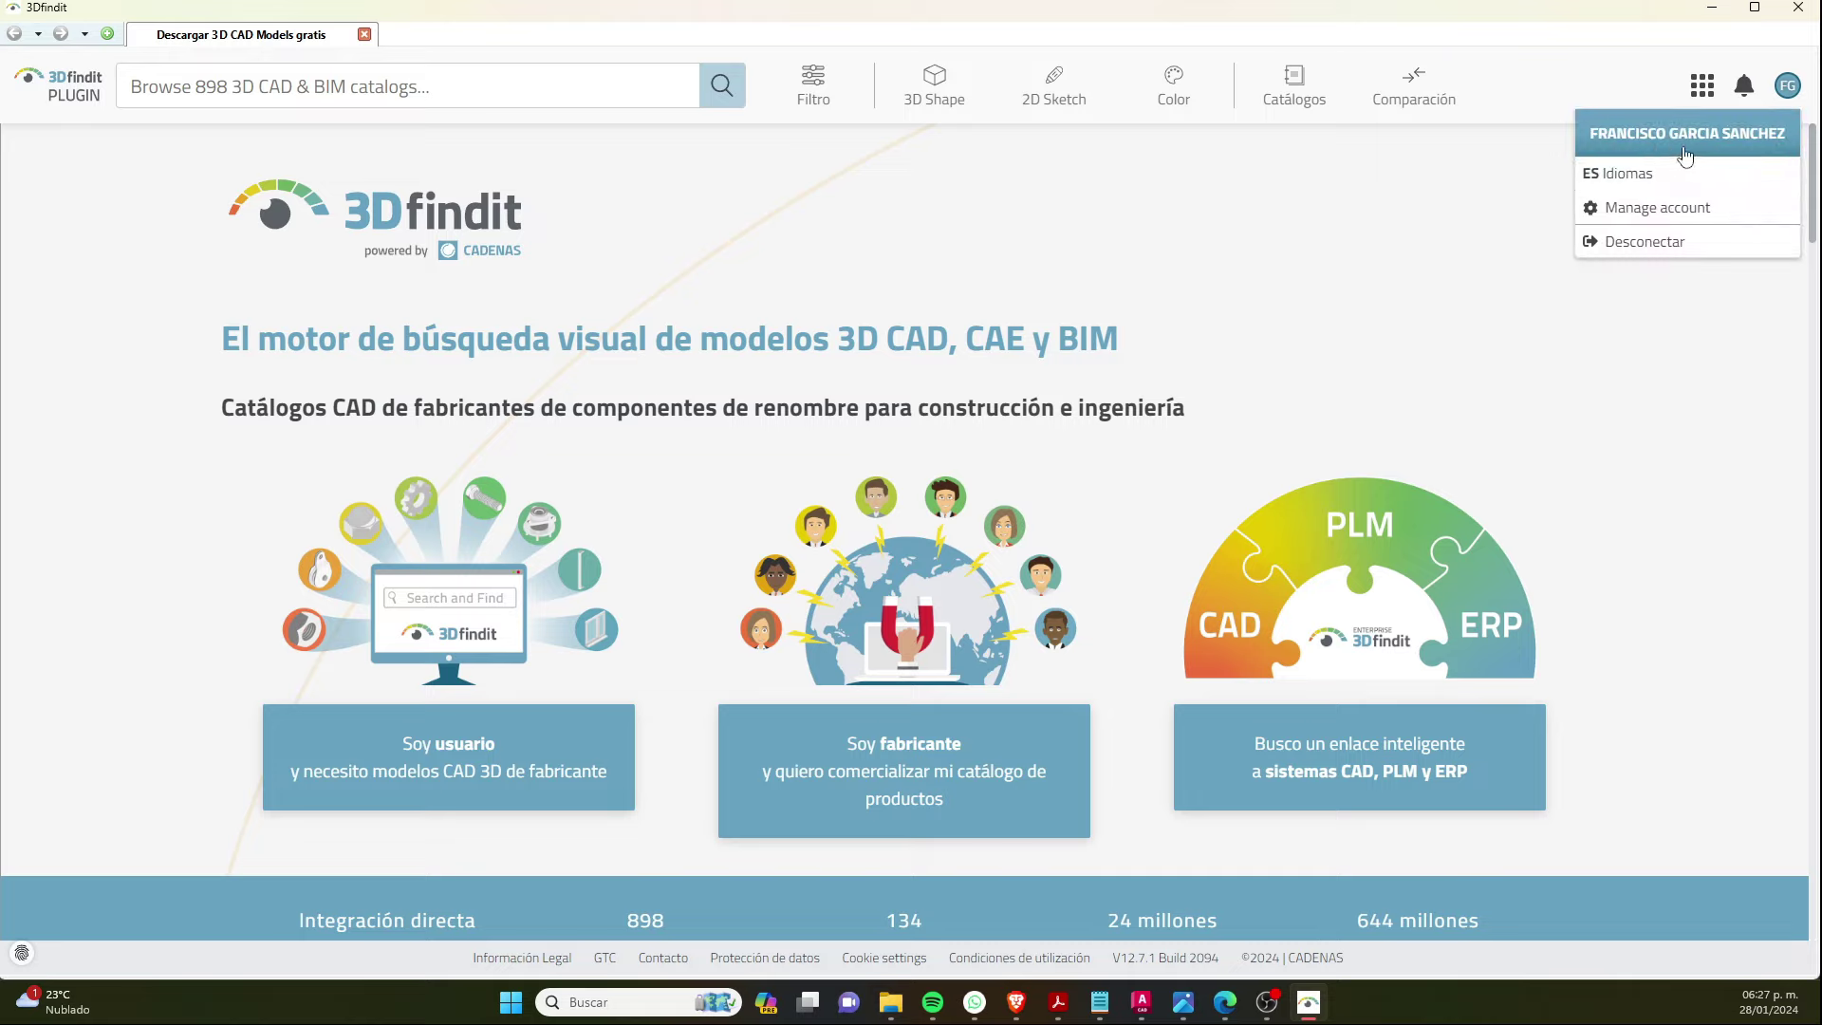
pyautogui.click(1466, 190)
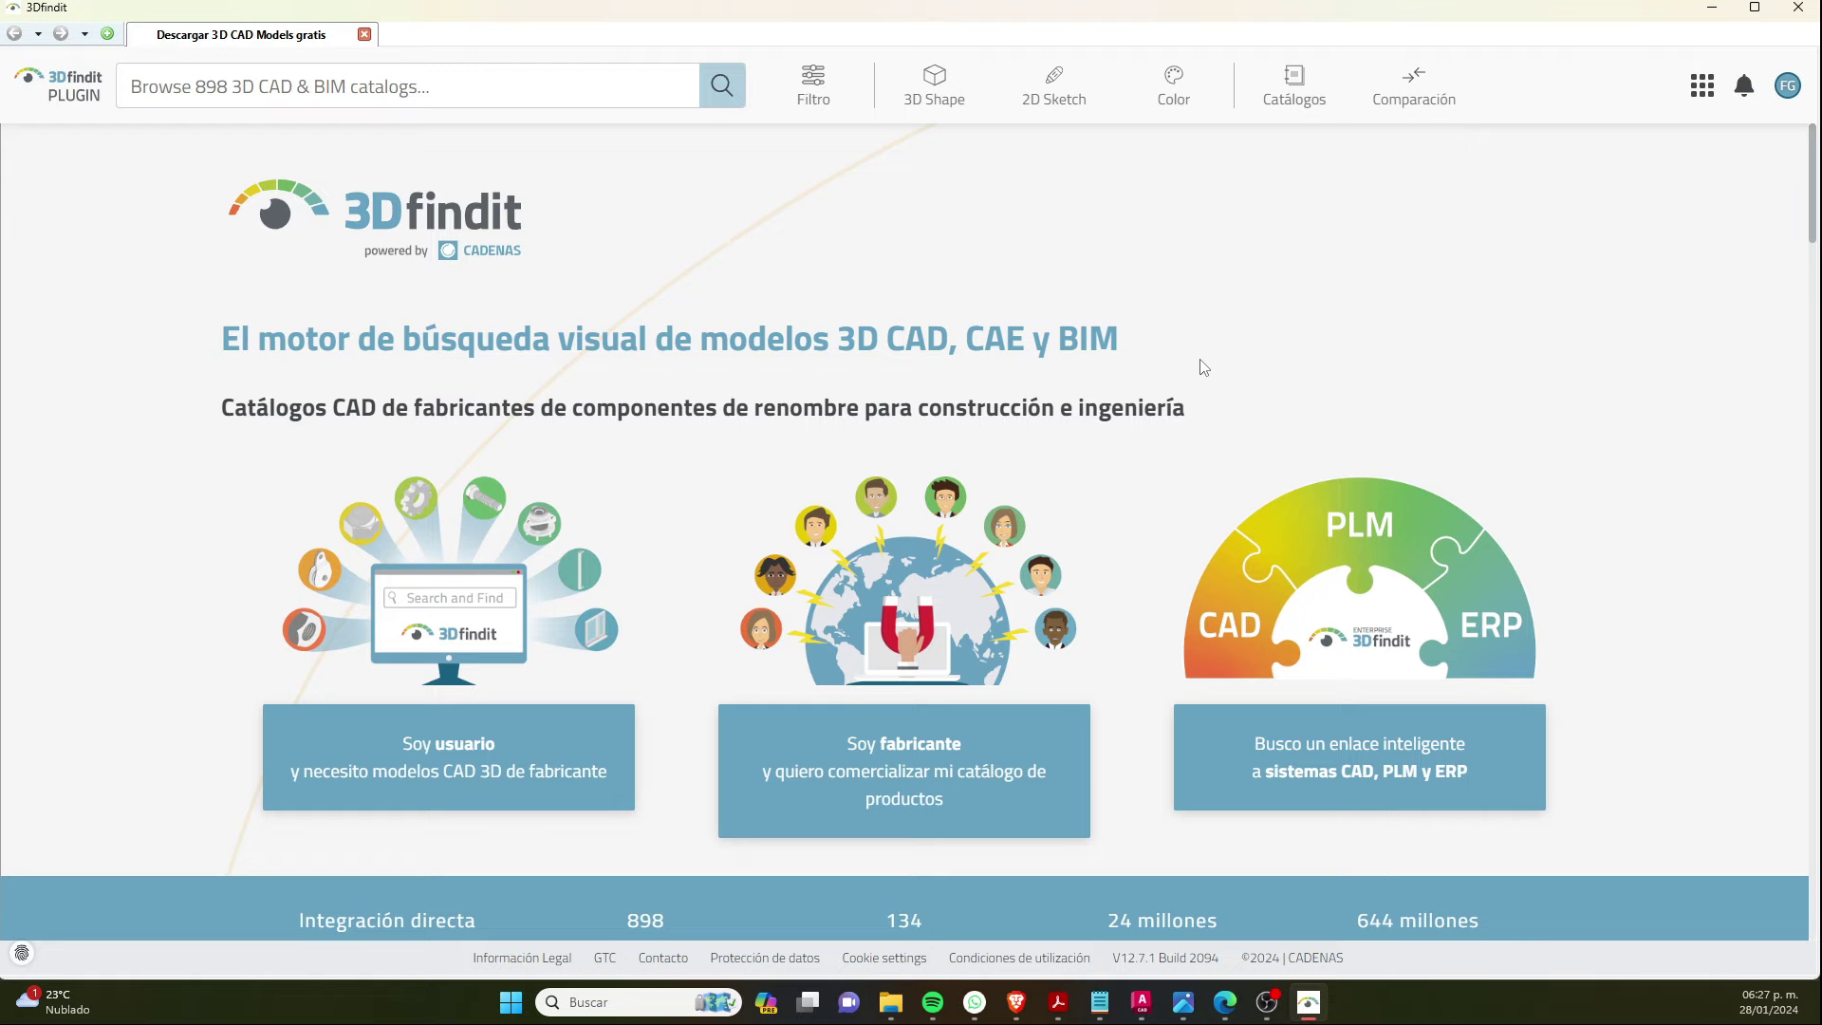
pyautogui.scroll(-2, 429, 565)
pyautogui.scroll(1, 429, 564)
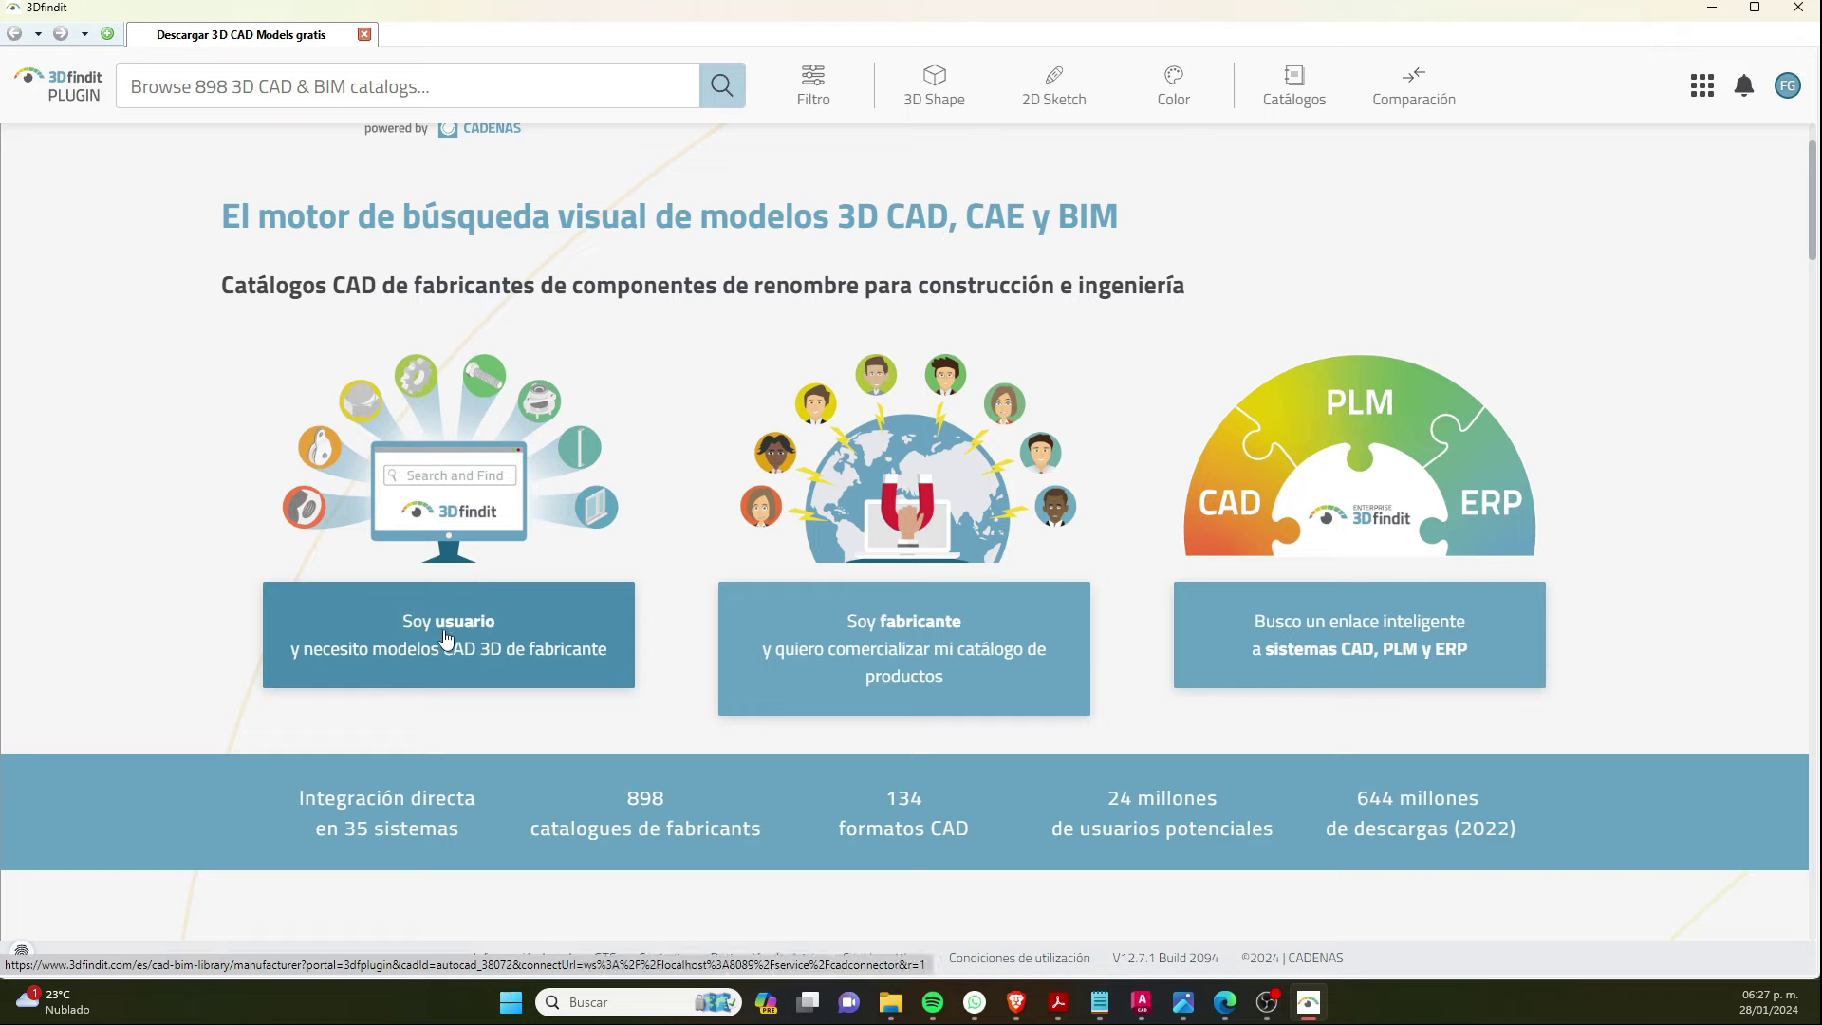
pyautogui.click(499, 623)
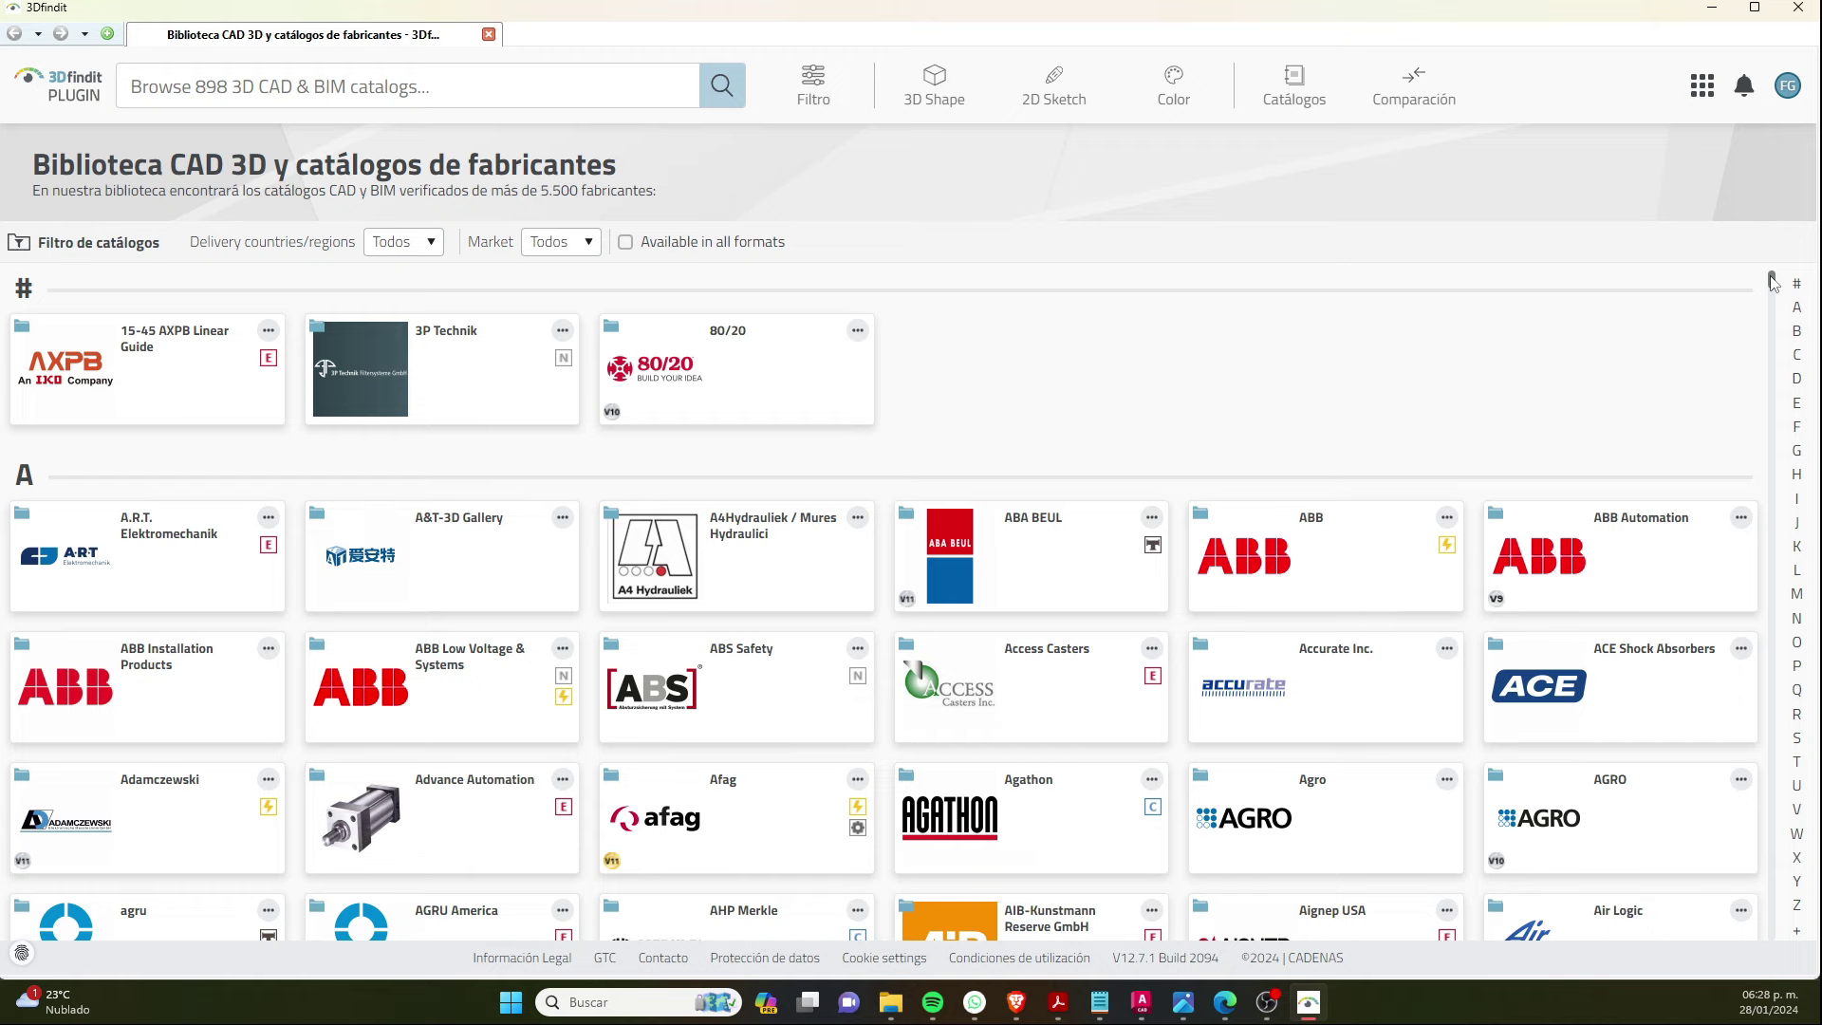
# - Search all catalogs for 'valve gate', returning about 5290 products in 429 families
pyautogui.scroll(-2, 1773, 282)
pyautogui.scroll(-5, 1772, 281)
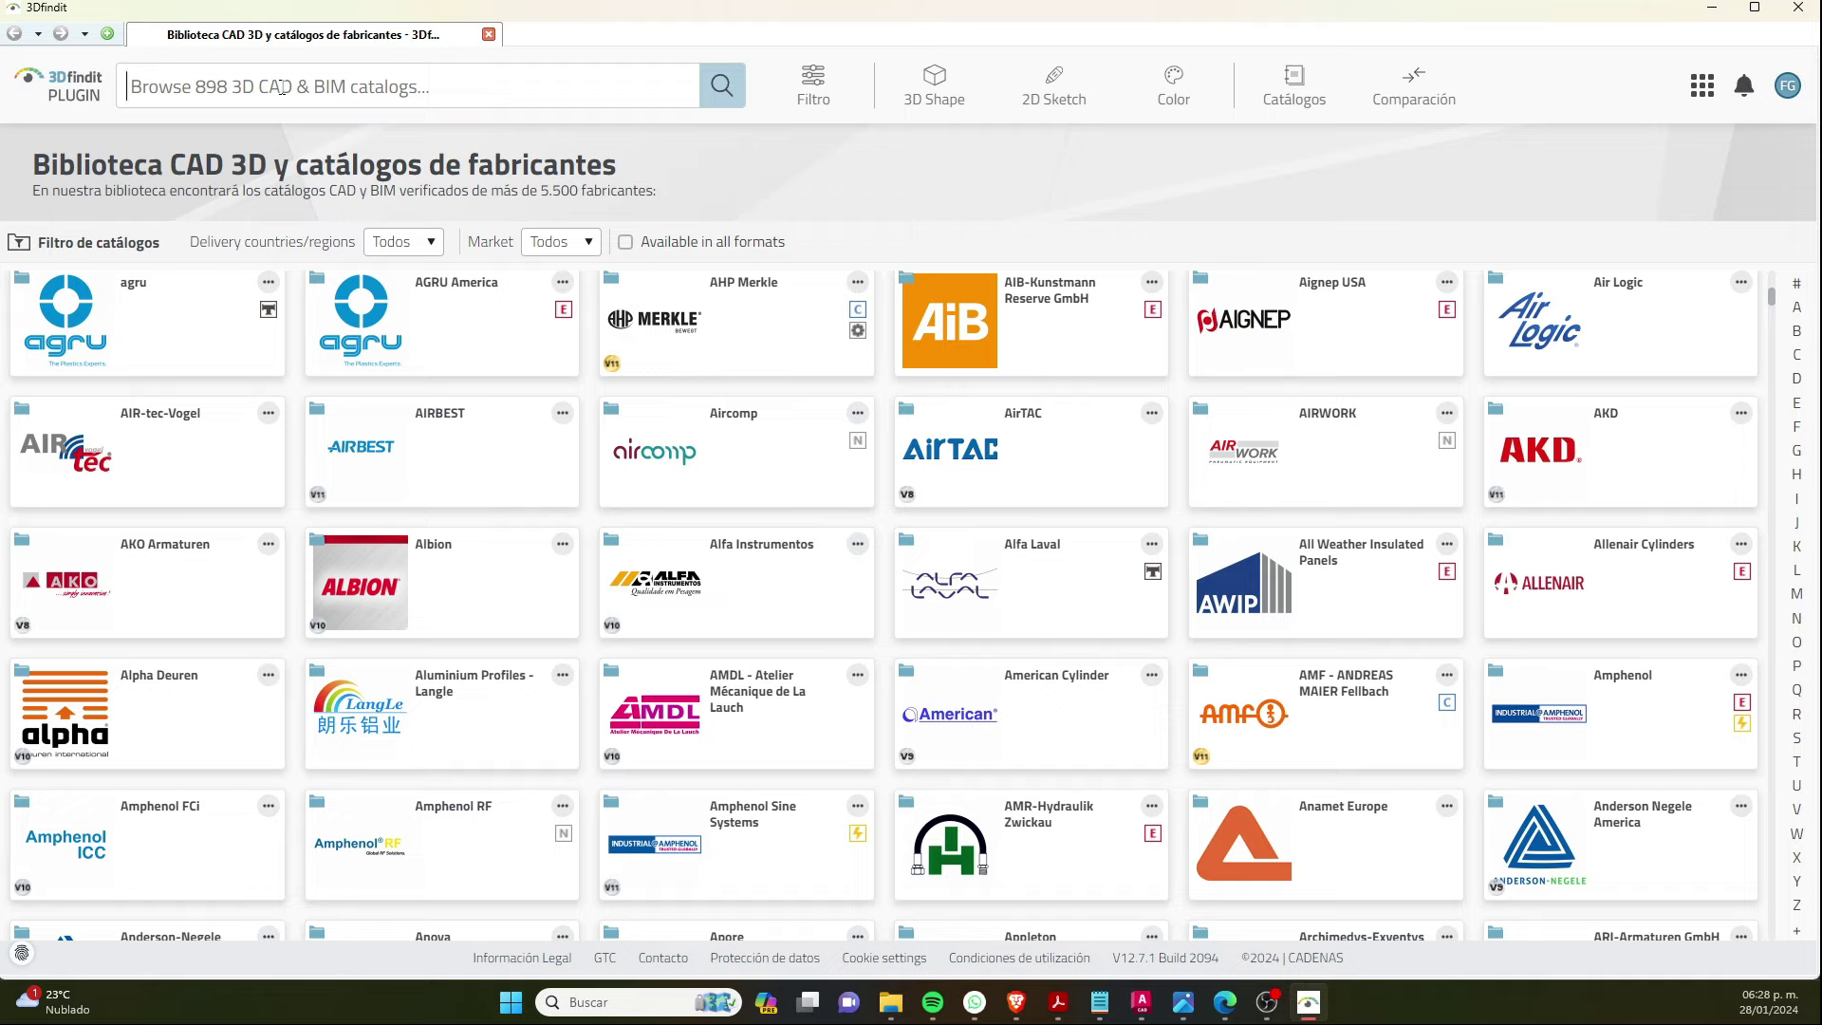
pyautogui.write('valva')
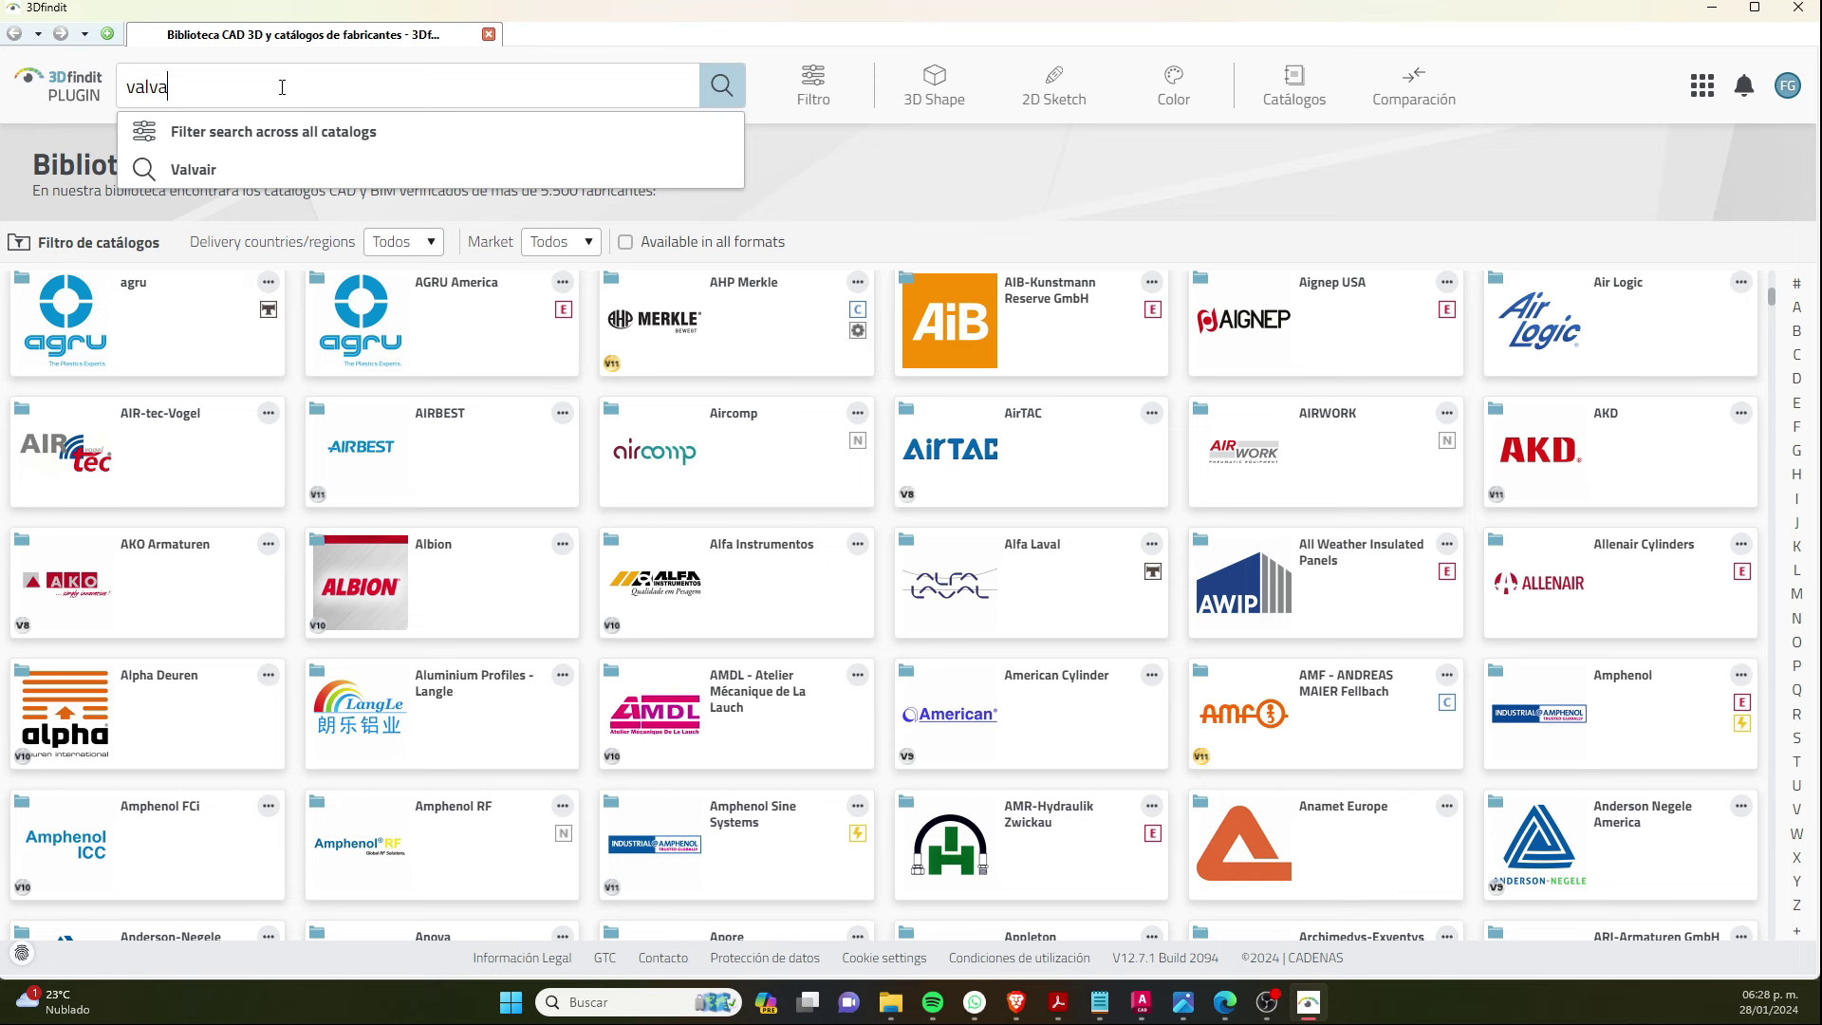
pyautogui.press('BackSpace')
pyautogui.write('e gate')
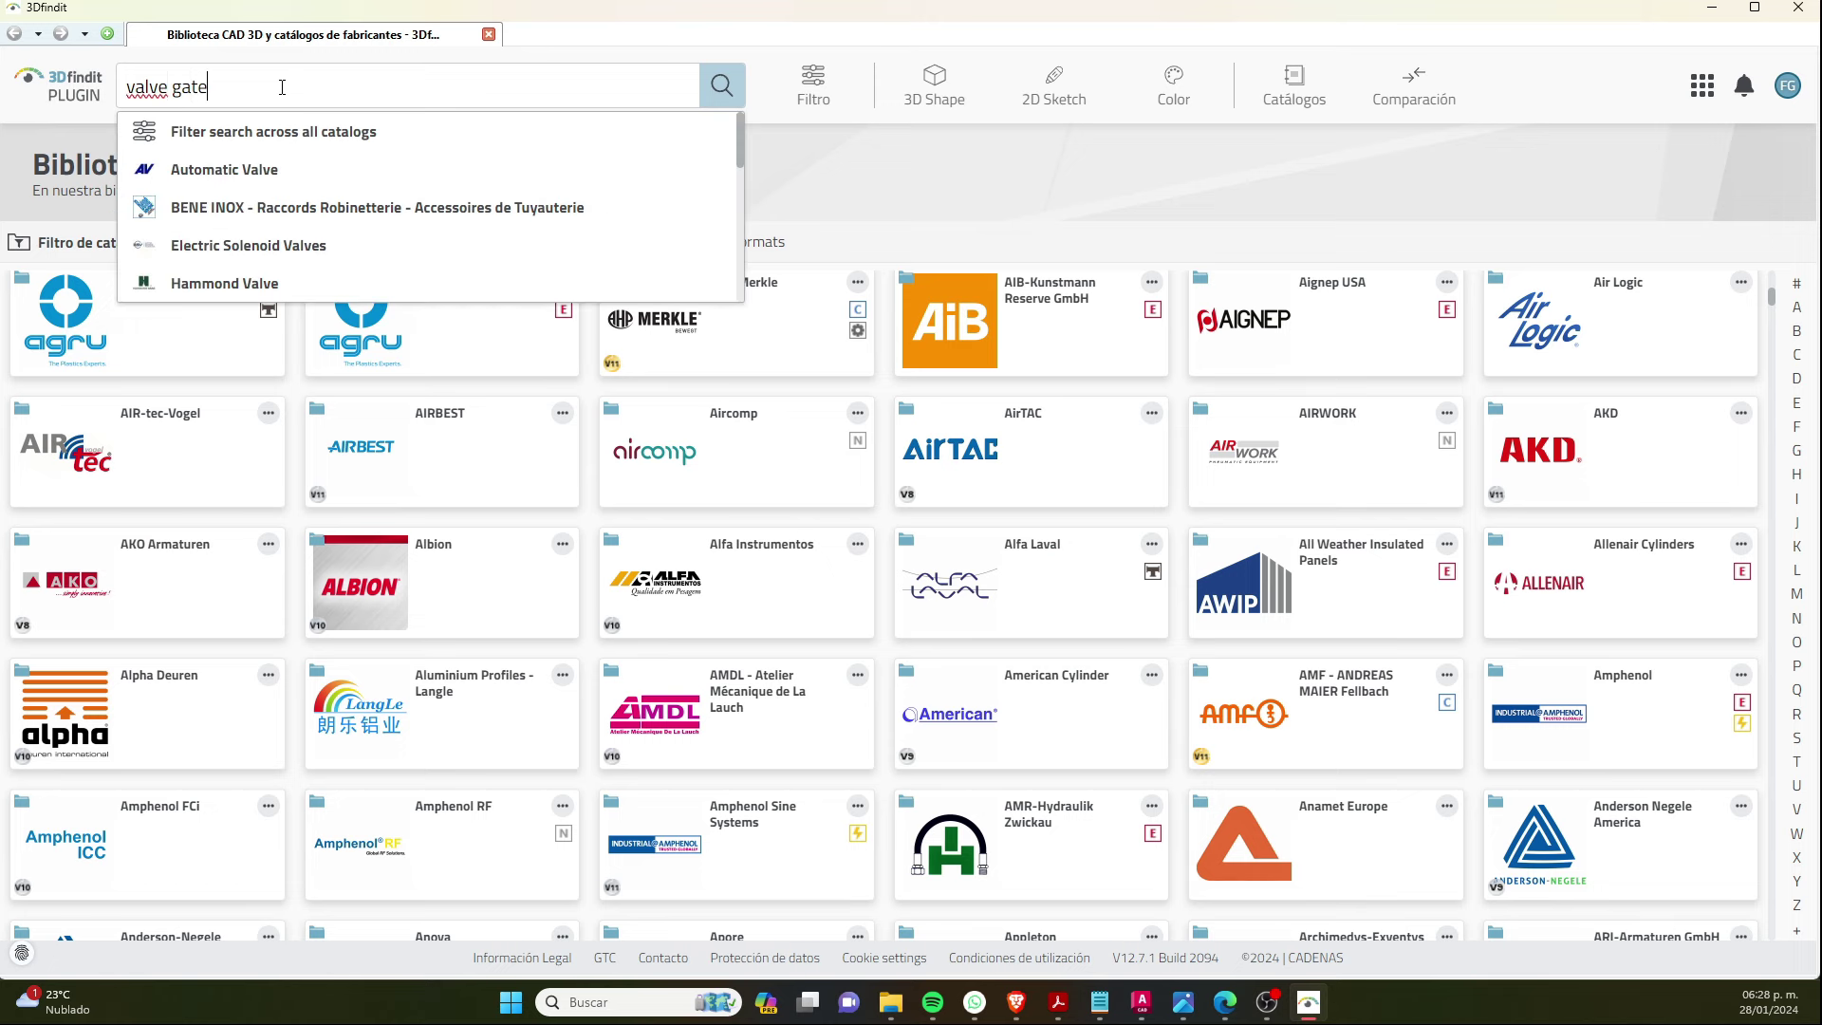
pyautogui.press('Return')
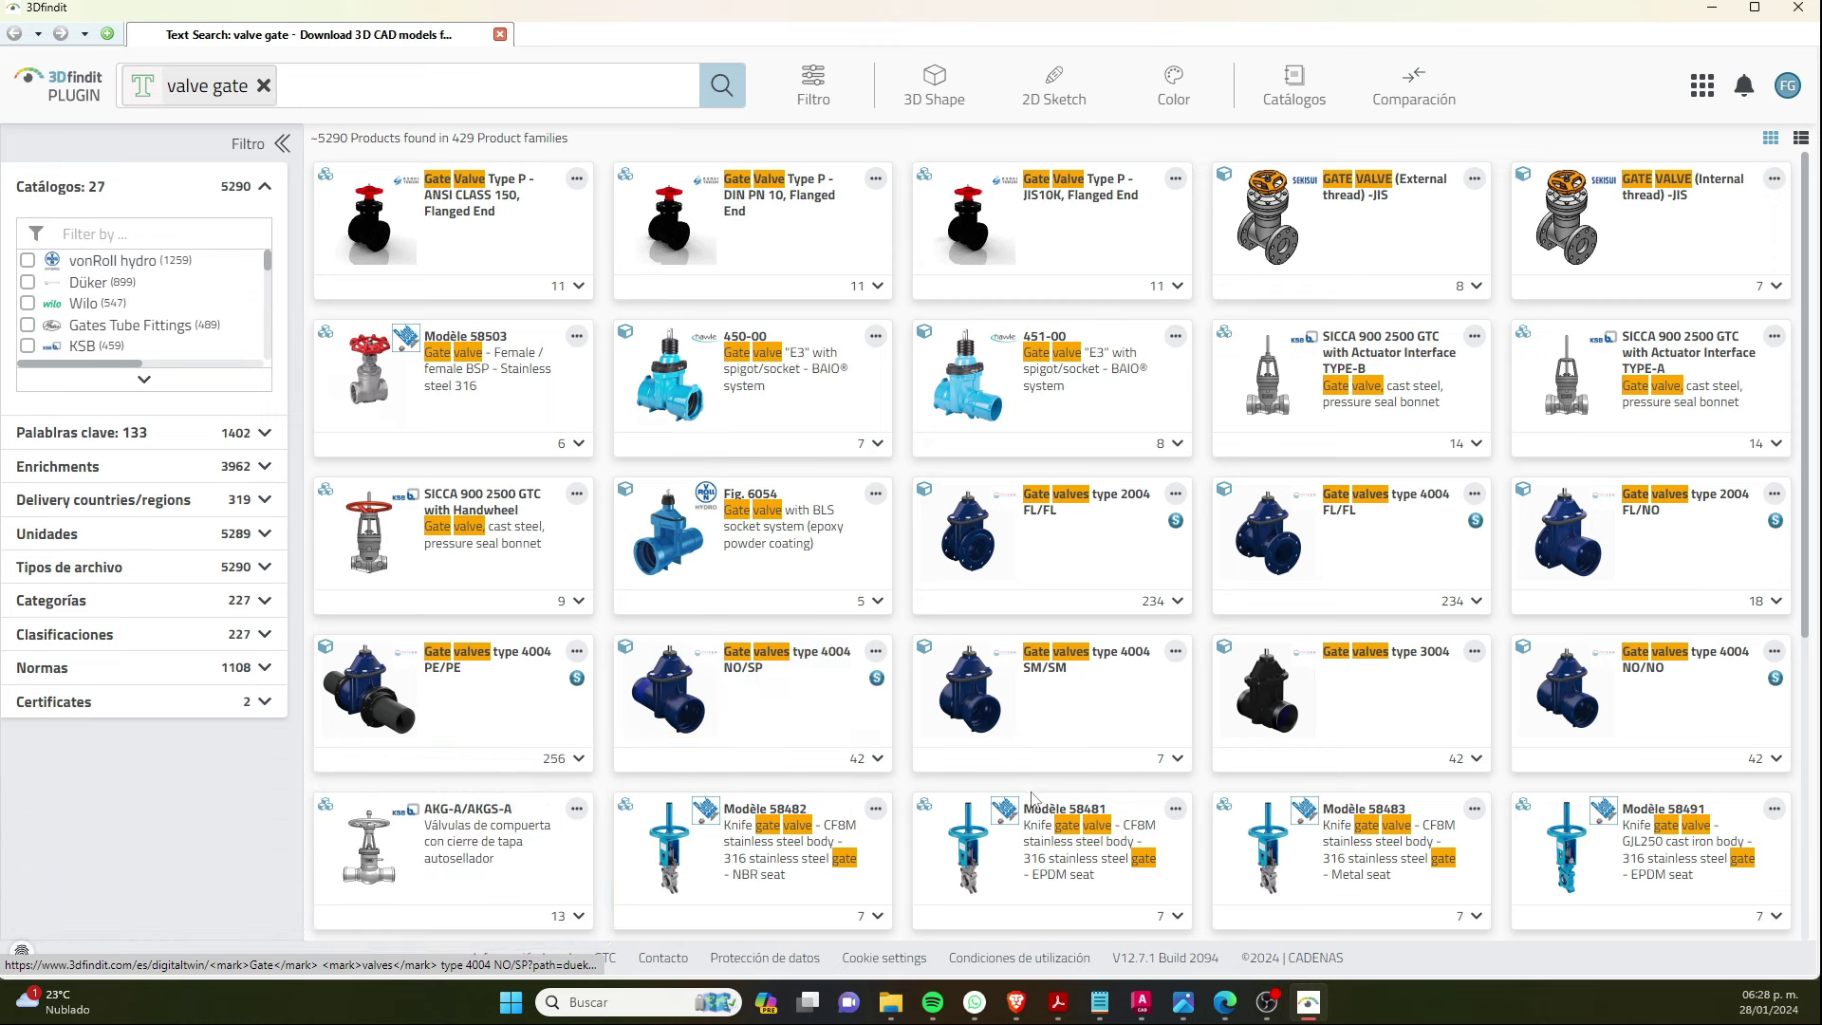
# - Open the Modèle 58481 knife gate valve to show its size table and DN 80 3D preview
pyautogui.click(972, 843)
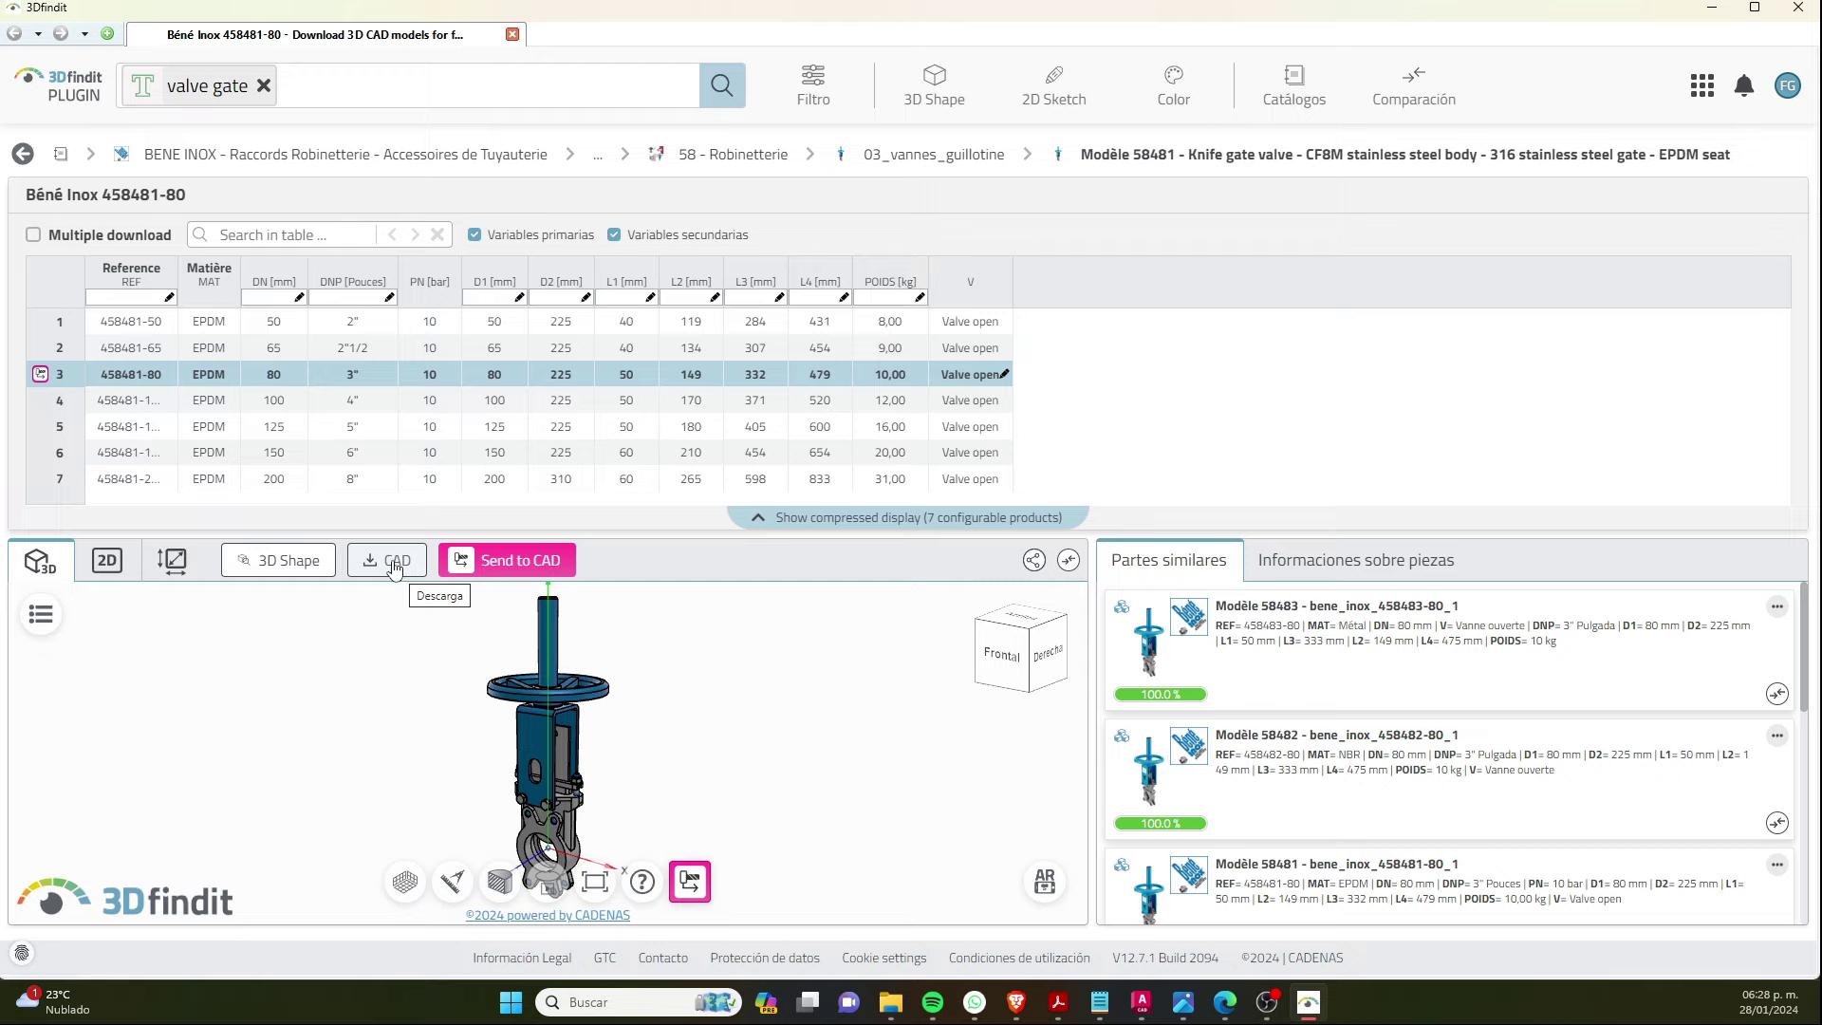
# - Send valve 458481-80 to CAD, exporting it as 'Documento activo (3D)'
pyautogui.click(520, 550)
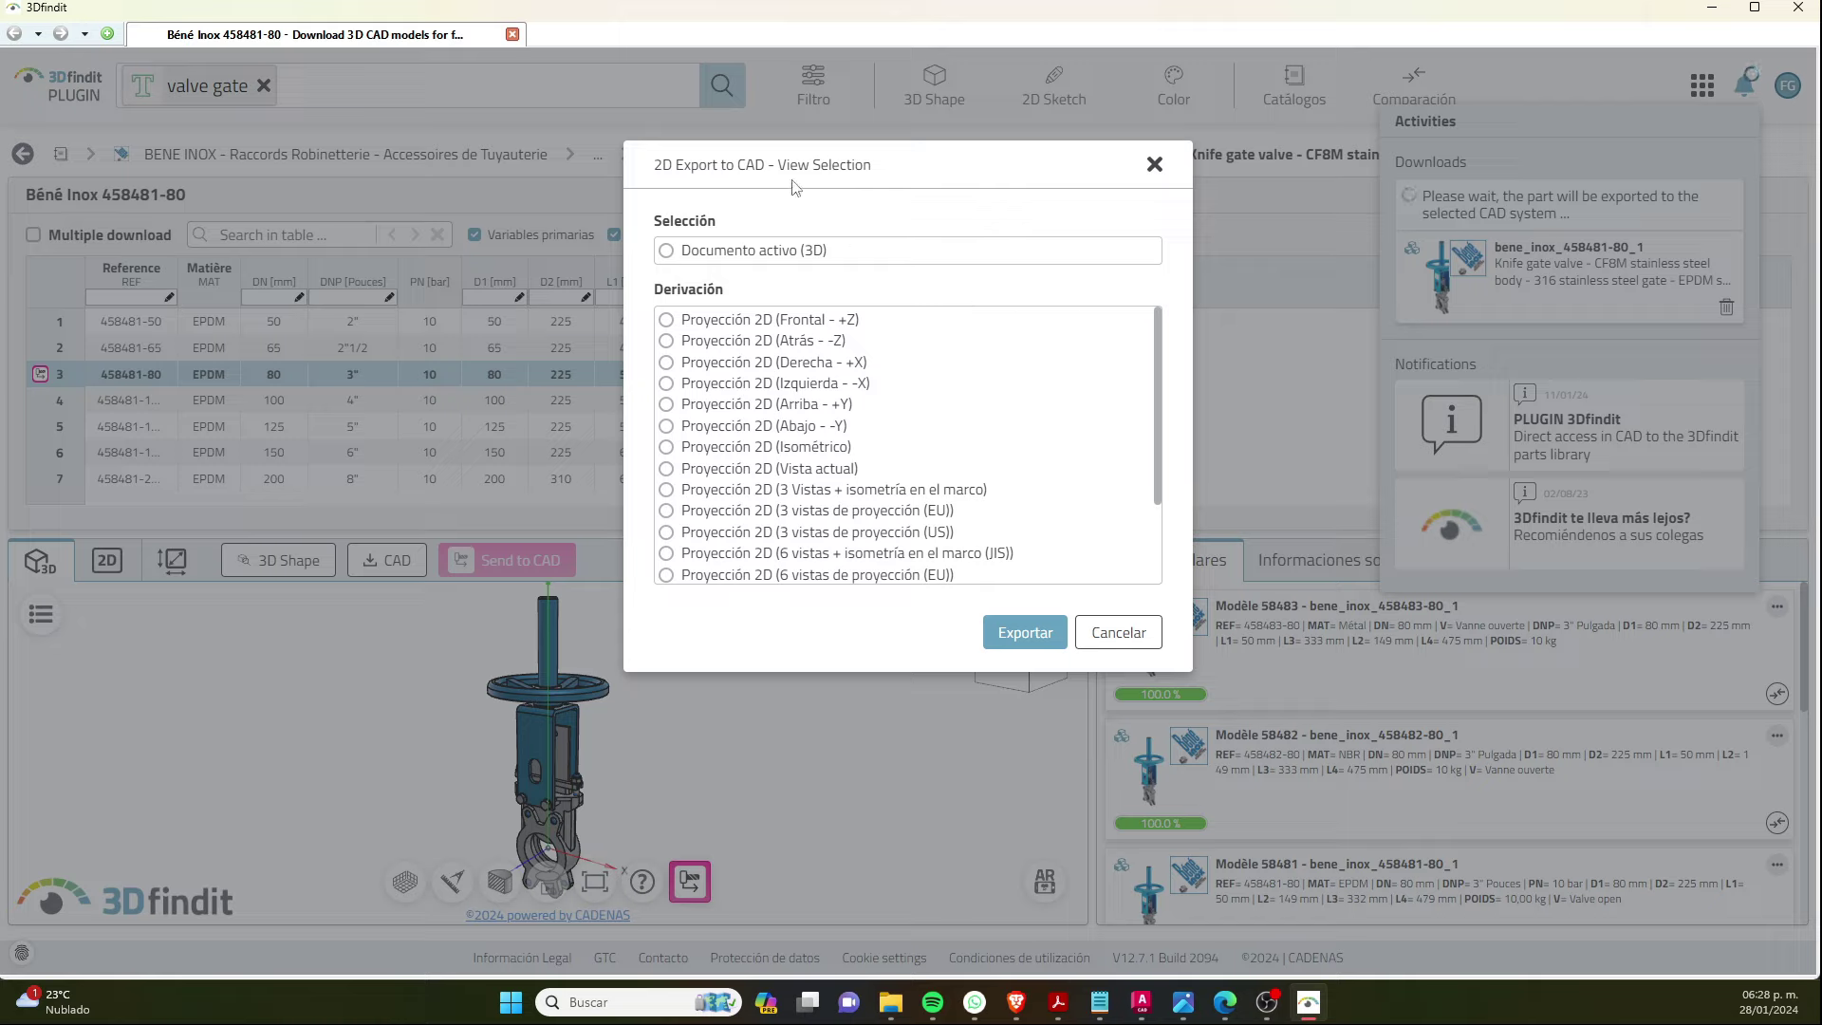
pyautogui.click(666, 250)
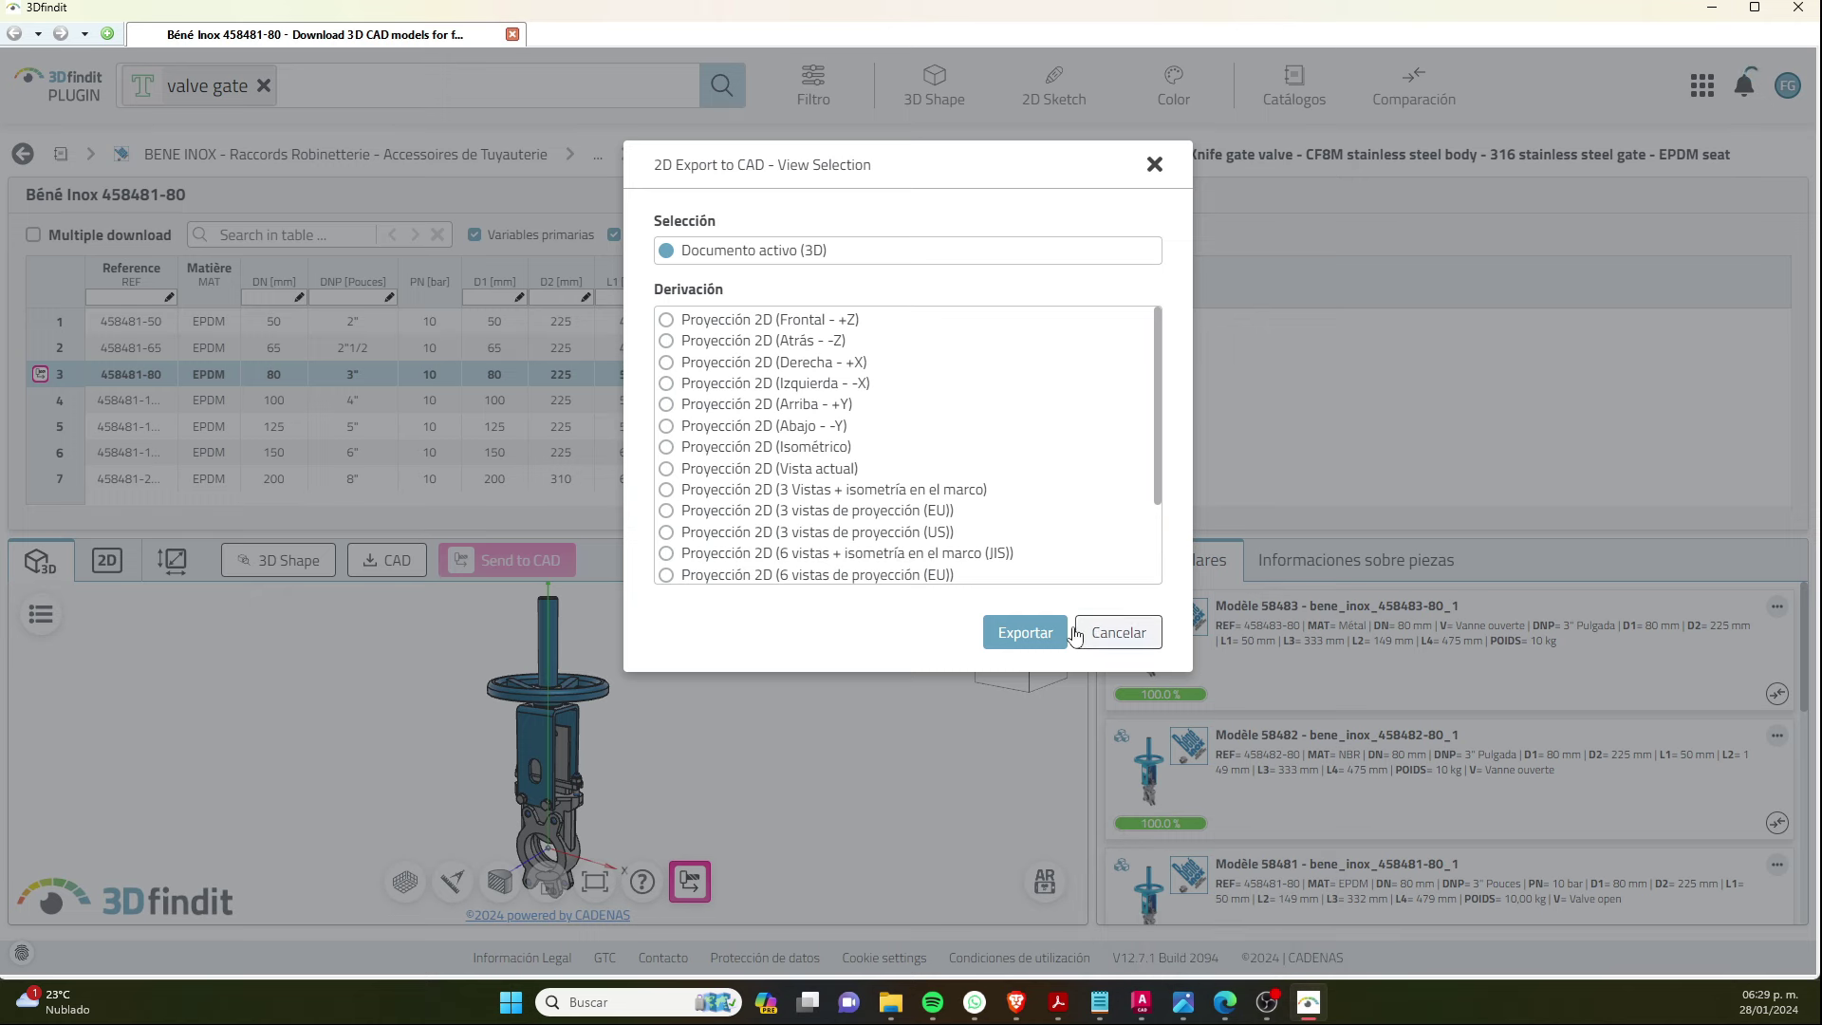
pyautogui.press('Escape')
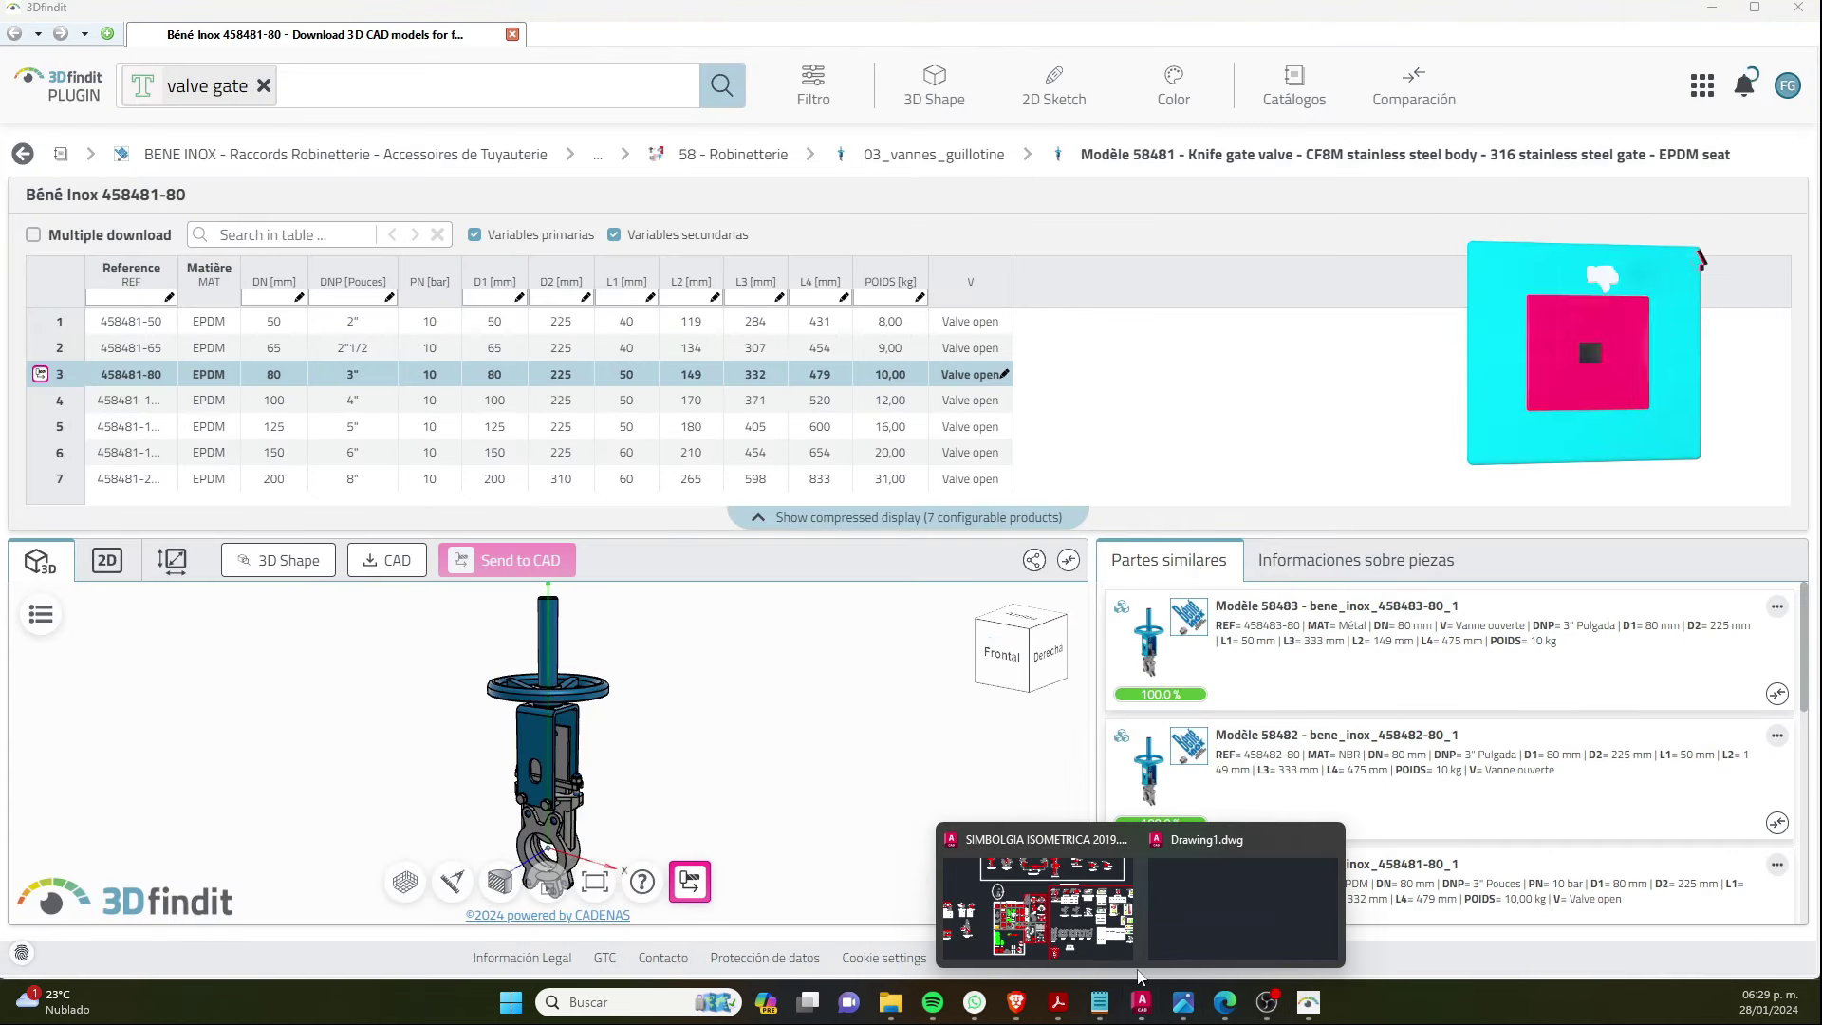
# - Insert valve 458481-80 into Drawing1 with Ortho on and a 90° rotation
pyautogui.click(1159, 892)
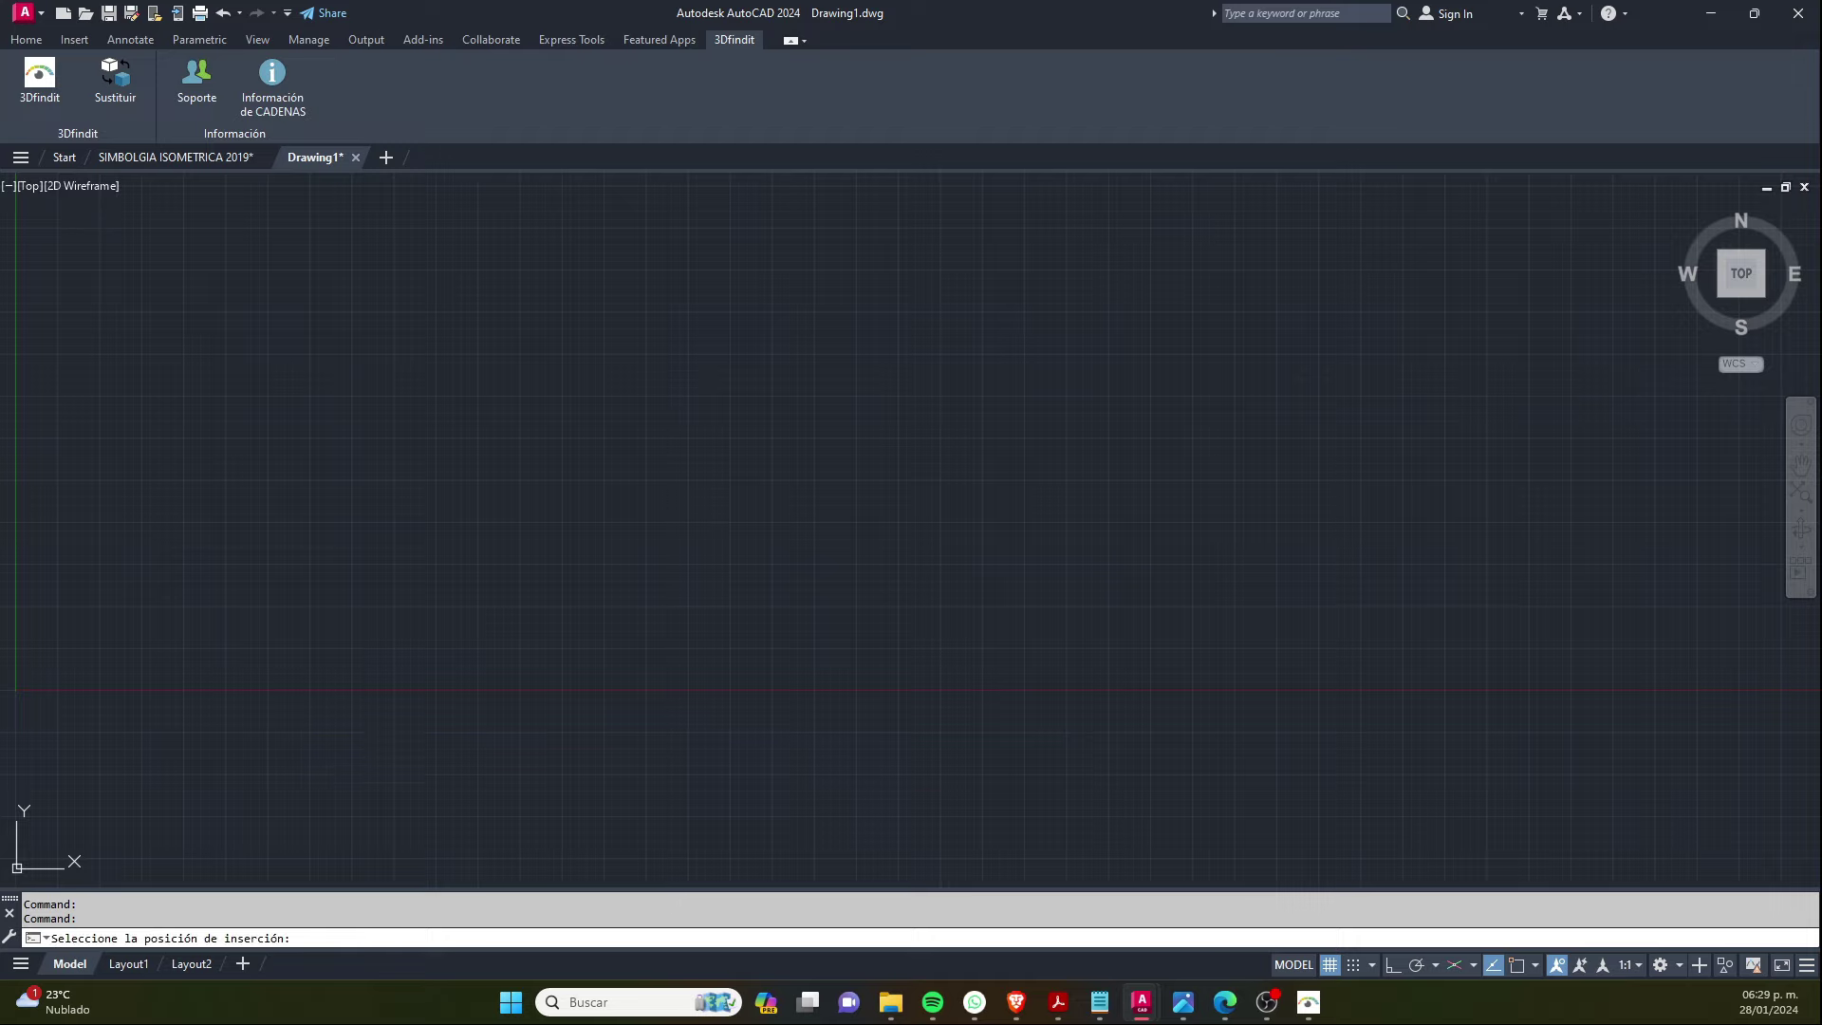
pyautogui.click(508, 714)
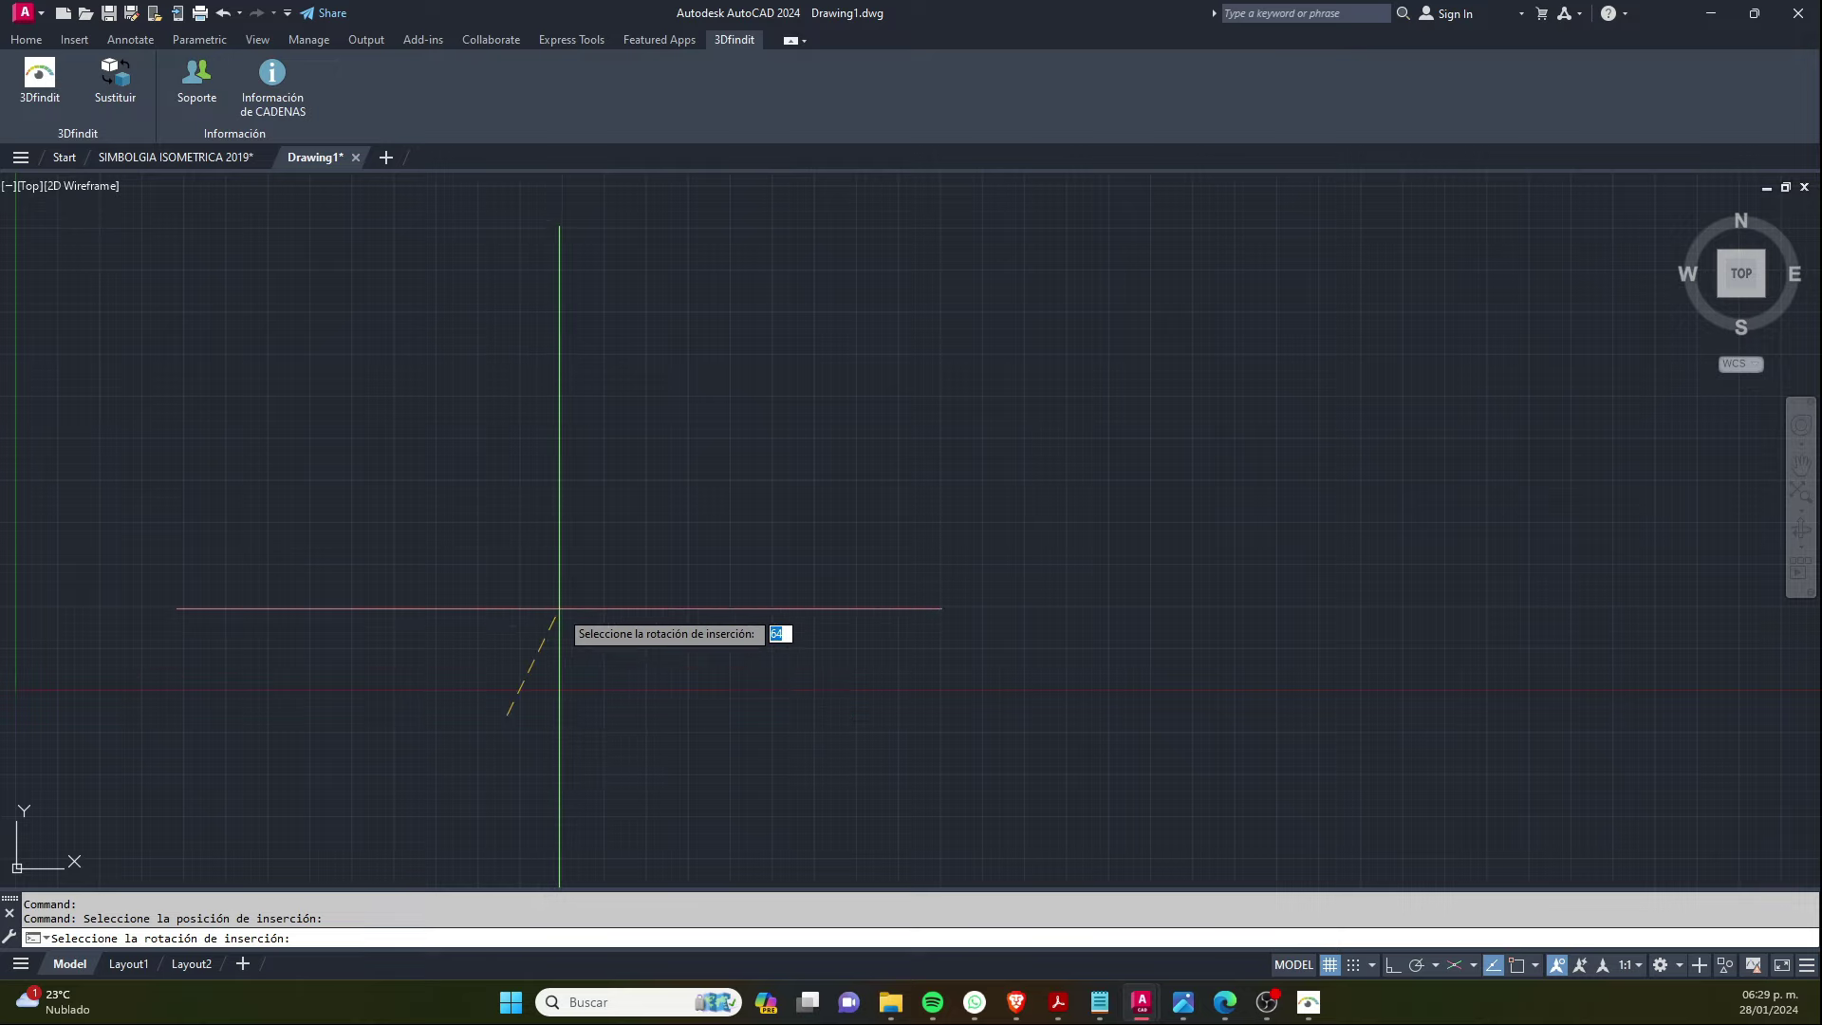
pyautogui.click(1393, 964)
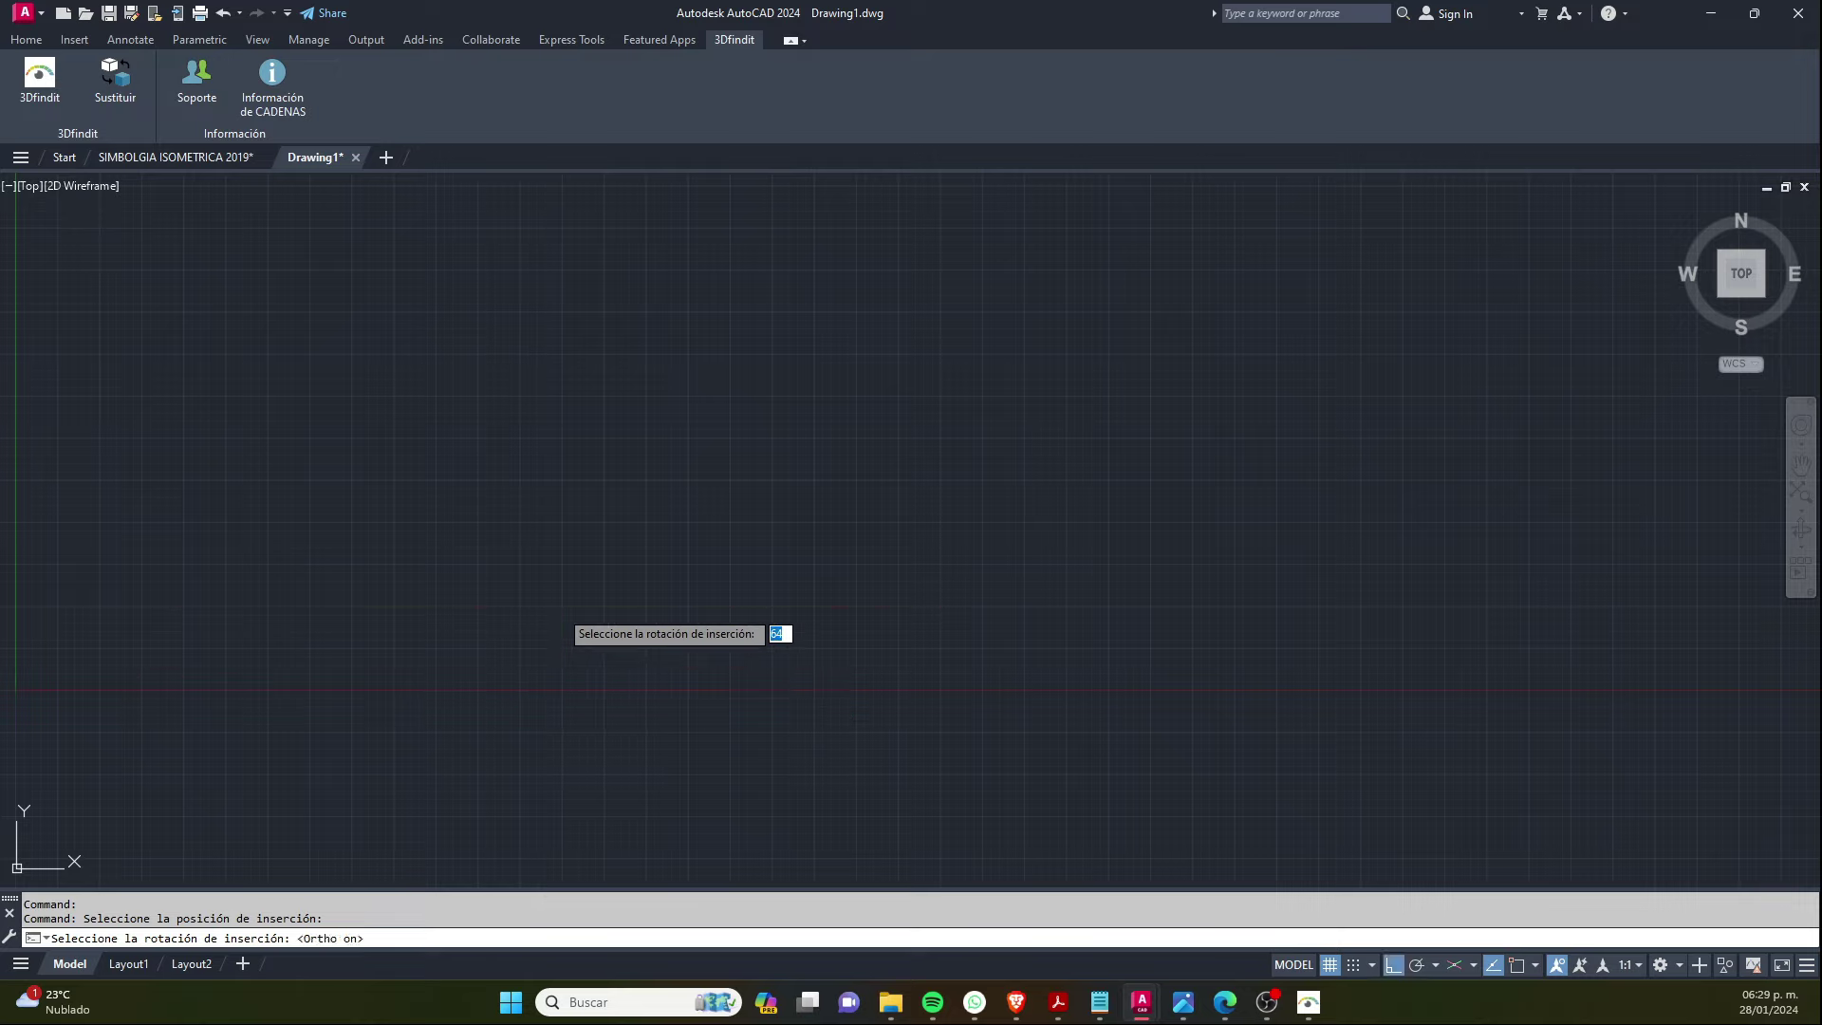
pyautogui.click(533, 524)
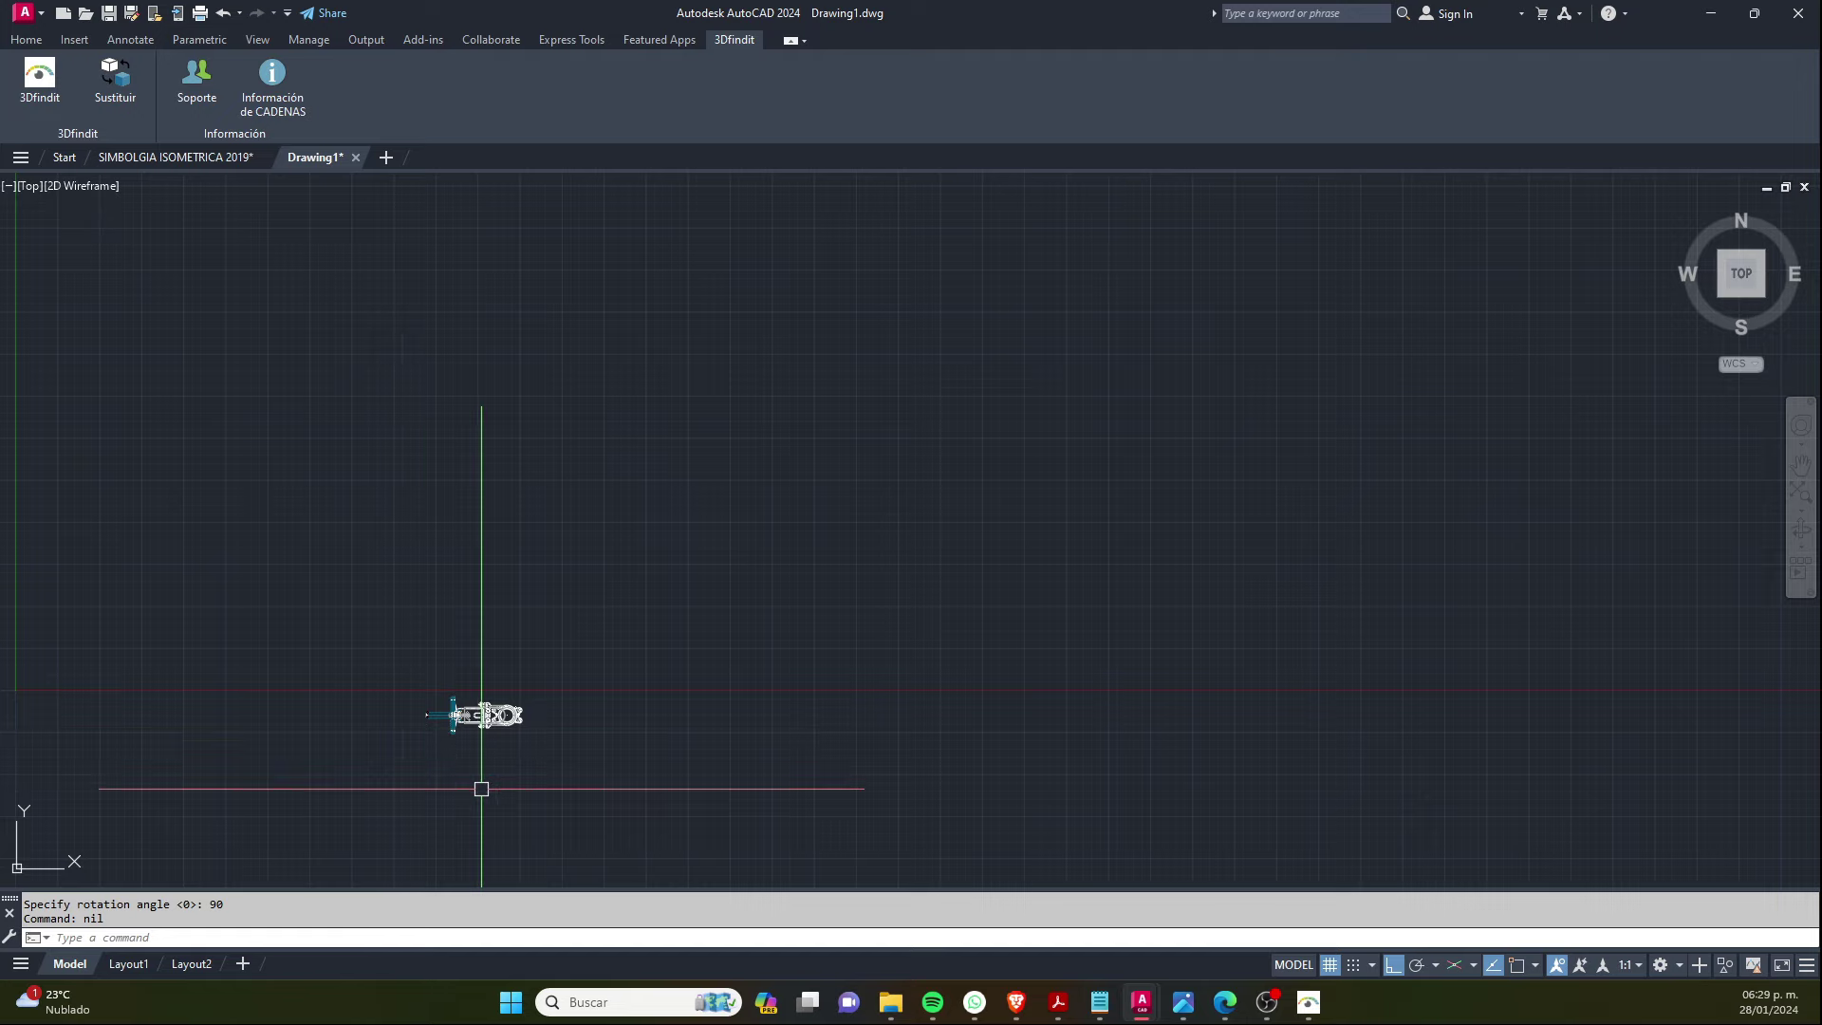
# - Zoom and pan the valve toward the upper left, then start SHADEMODE
pyautogui.scroll(5, 210, 765)
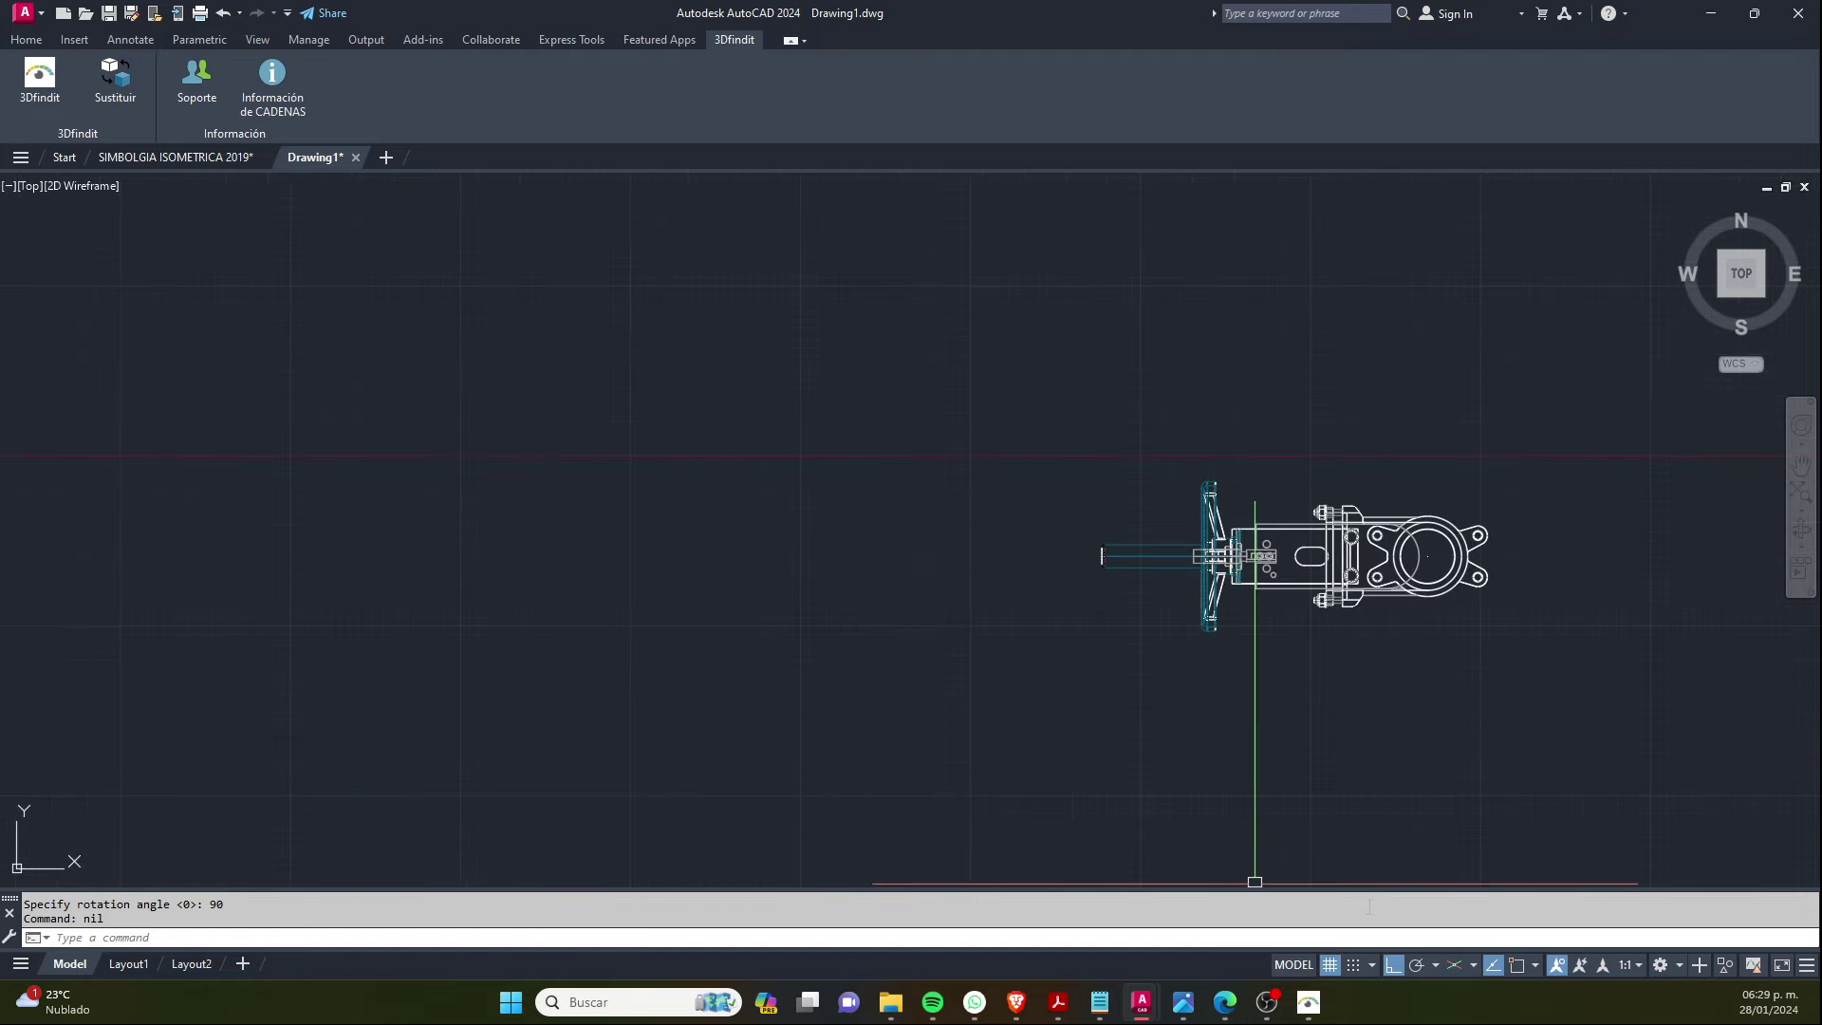
pyautogui.write('p')
pyautogui.press('Return')
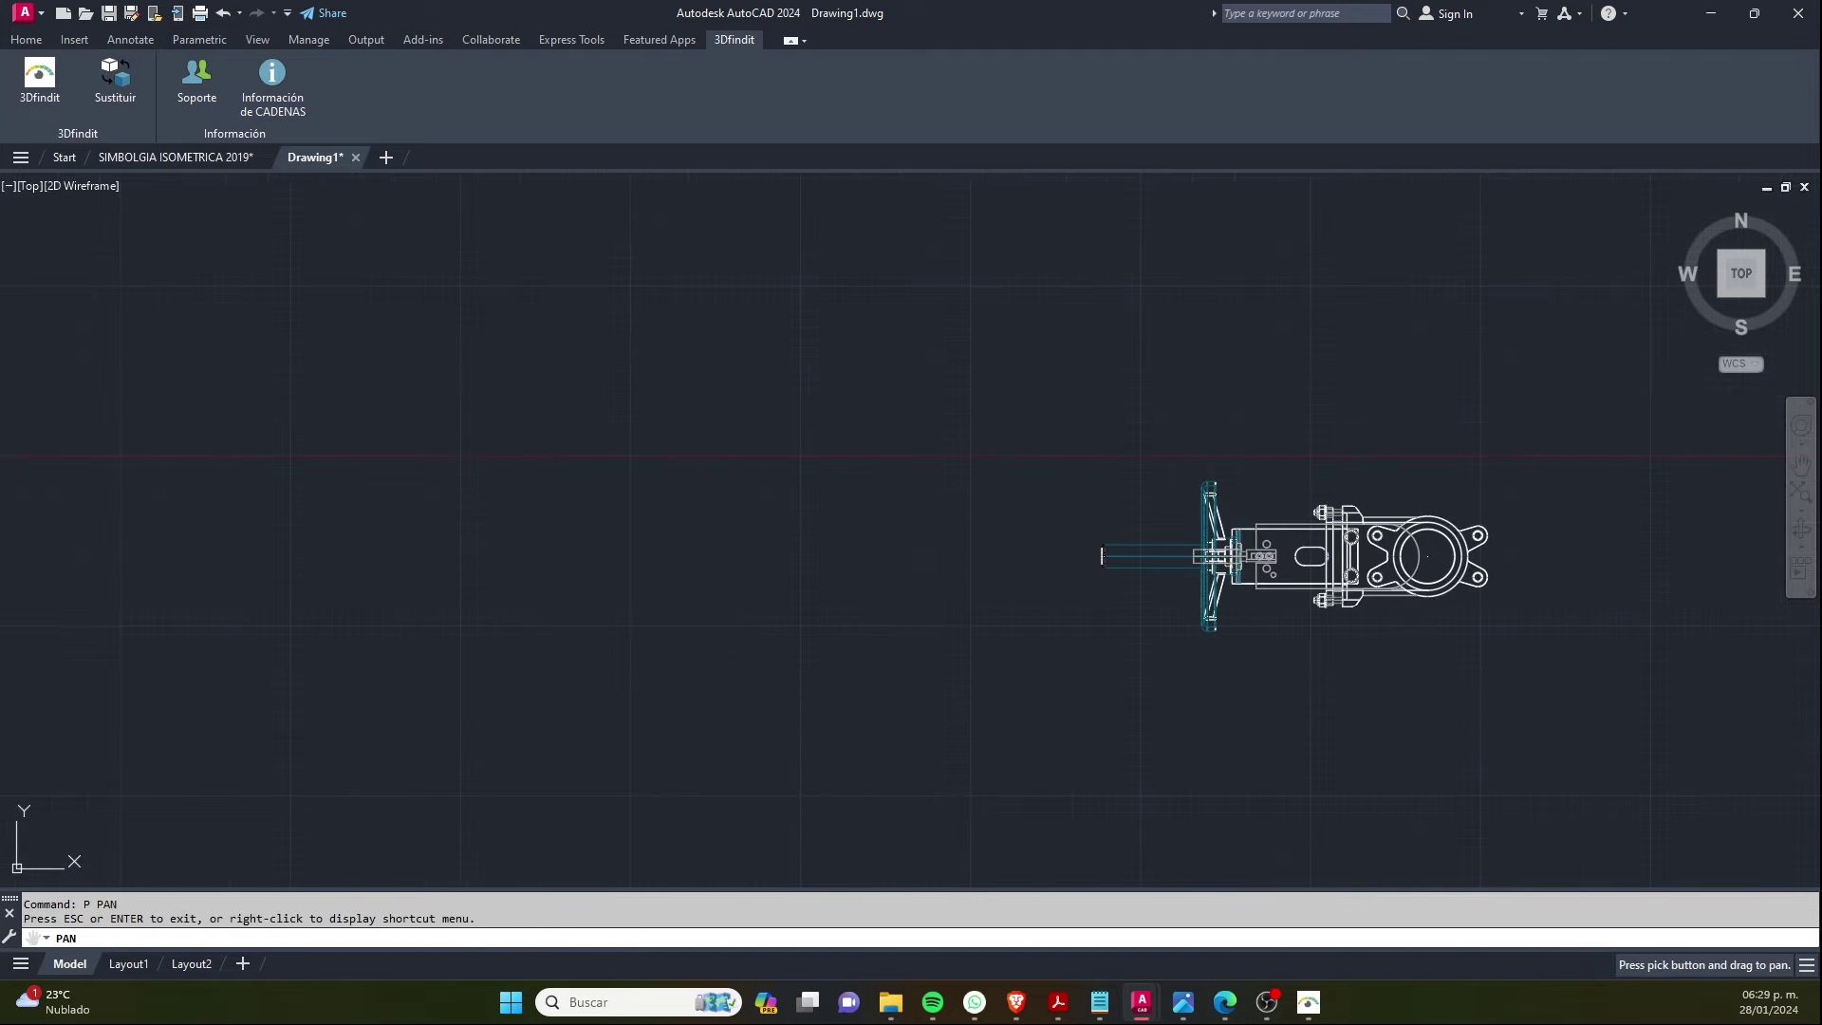
pyautogui.moveTo(1383, 671); pyautogui.dragTo(757, 524)
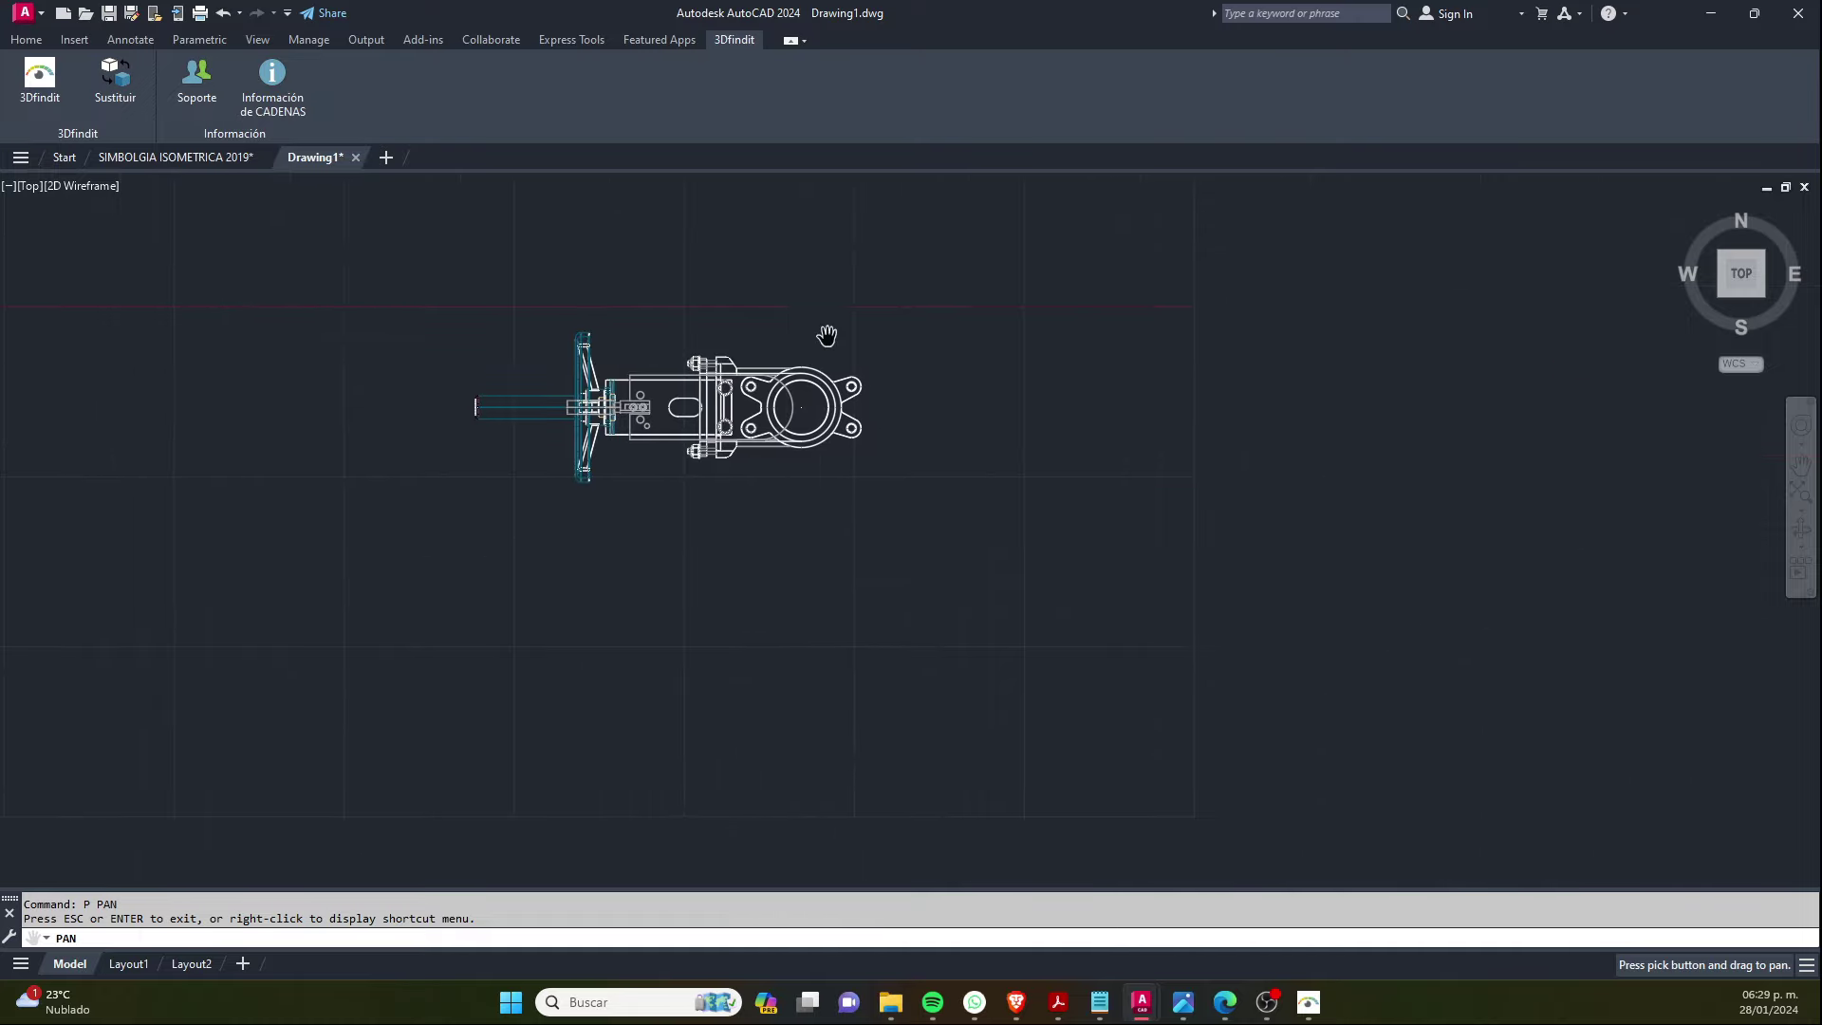
pyautogui.scroll(6, 730, 361)
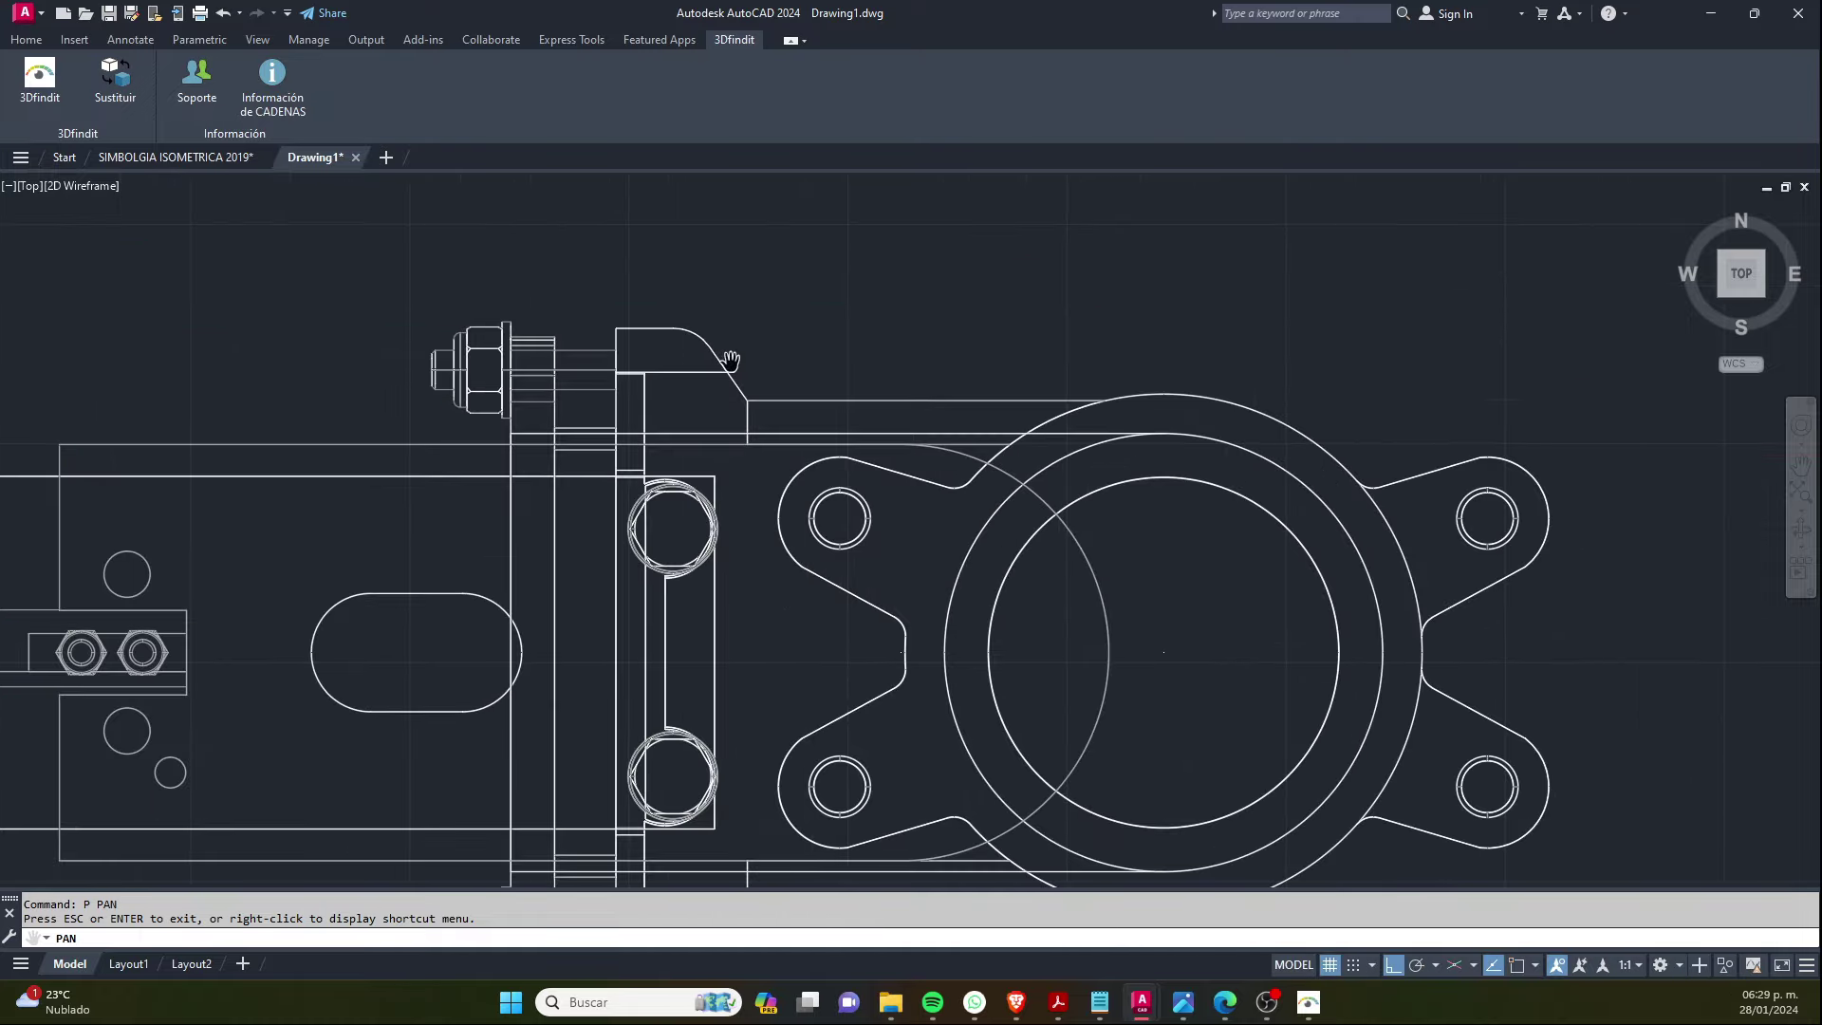
pyautogui.scroll(-7, 731, 360)
pyautogui.press('Escape')
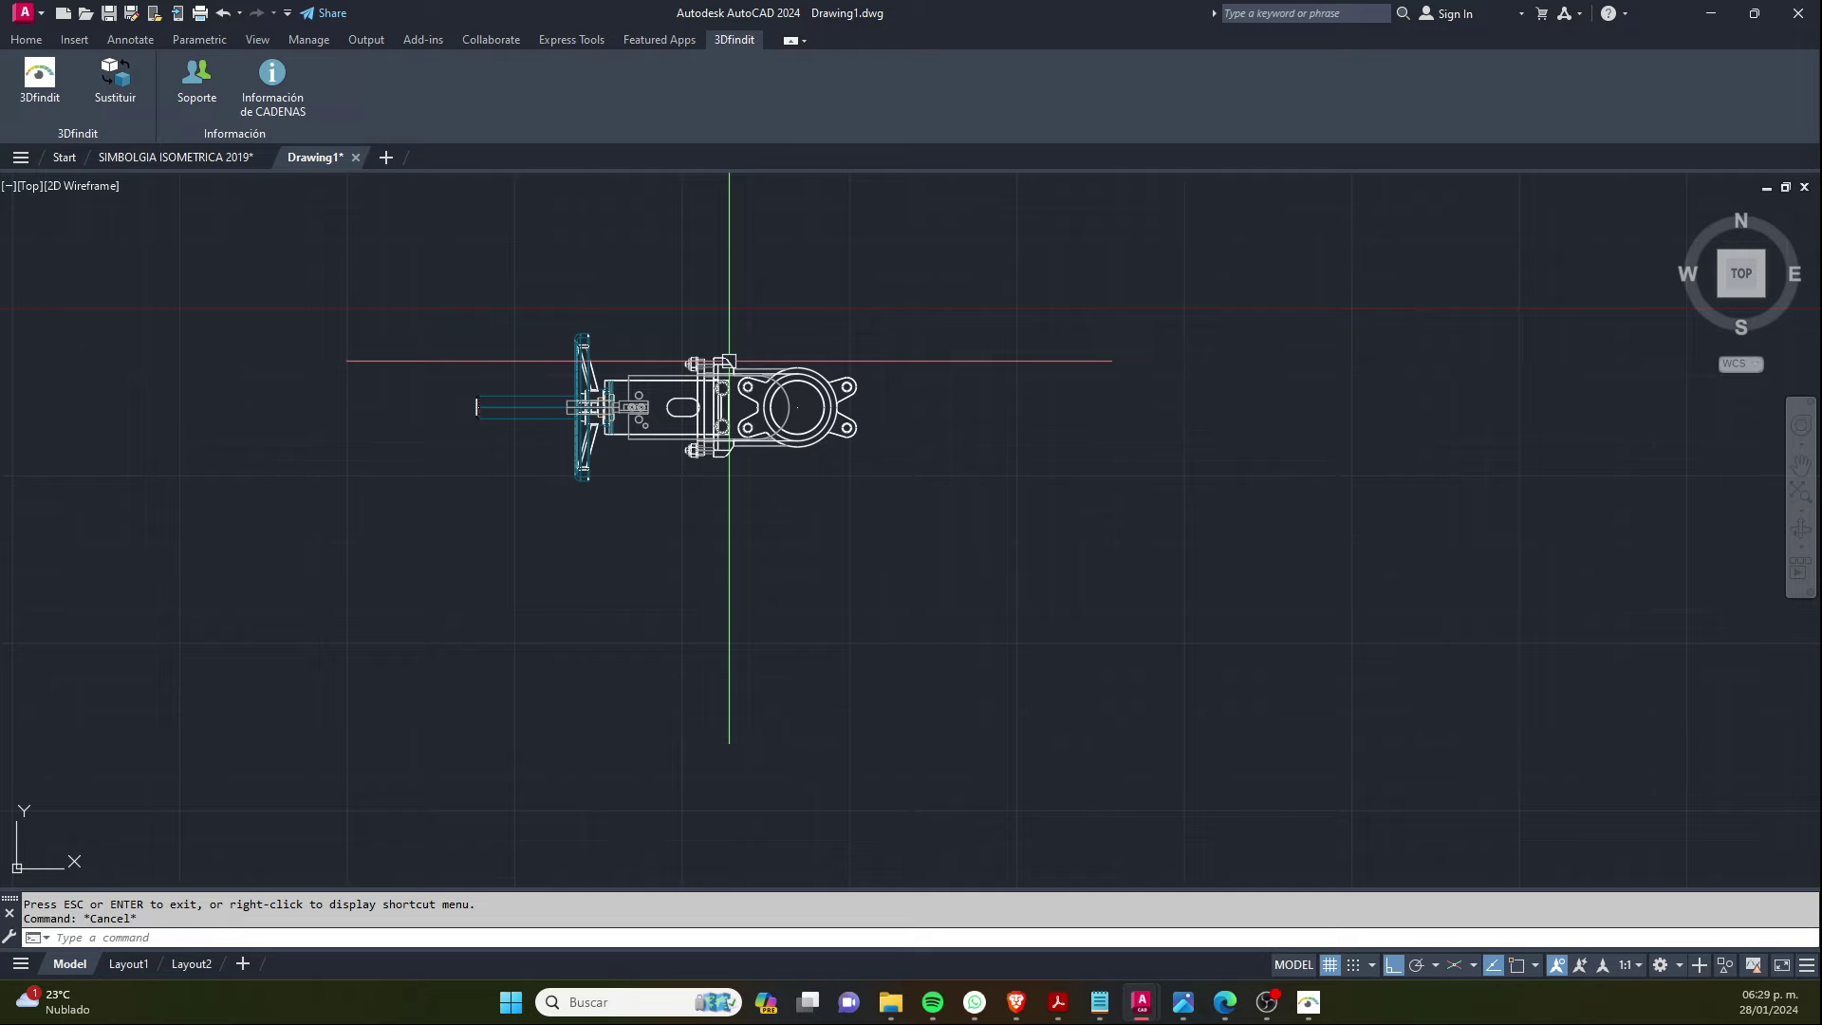
pyautogui.write('SHA')
pyautogui.press('Return')
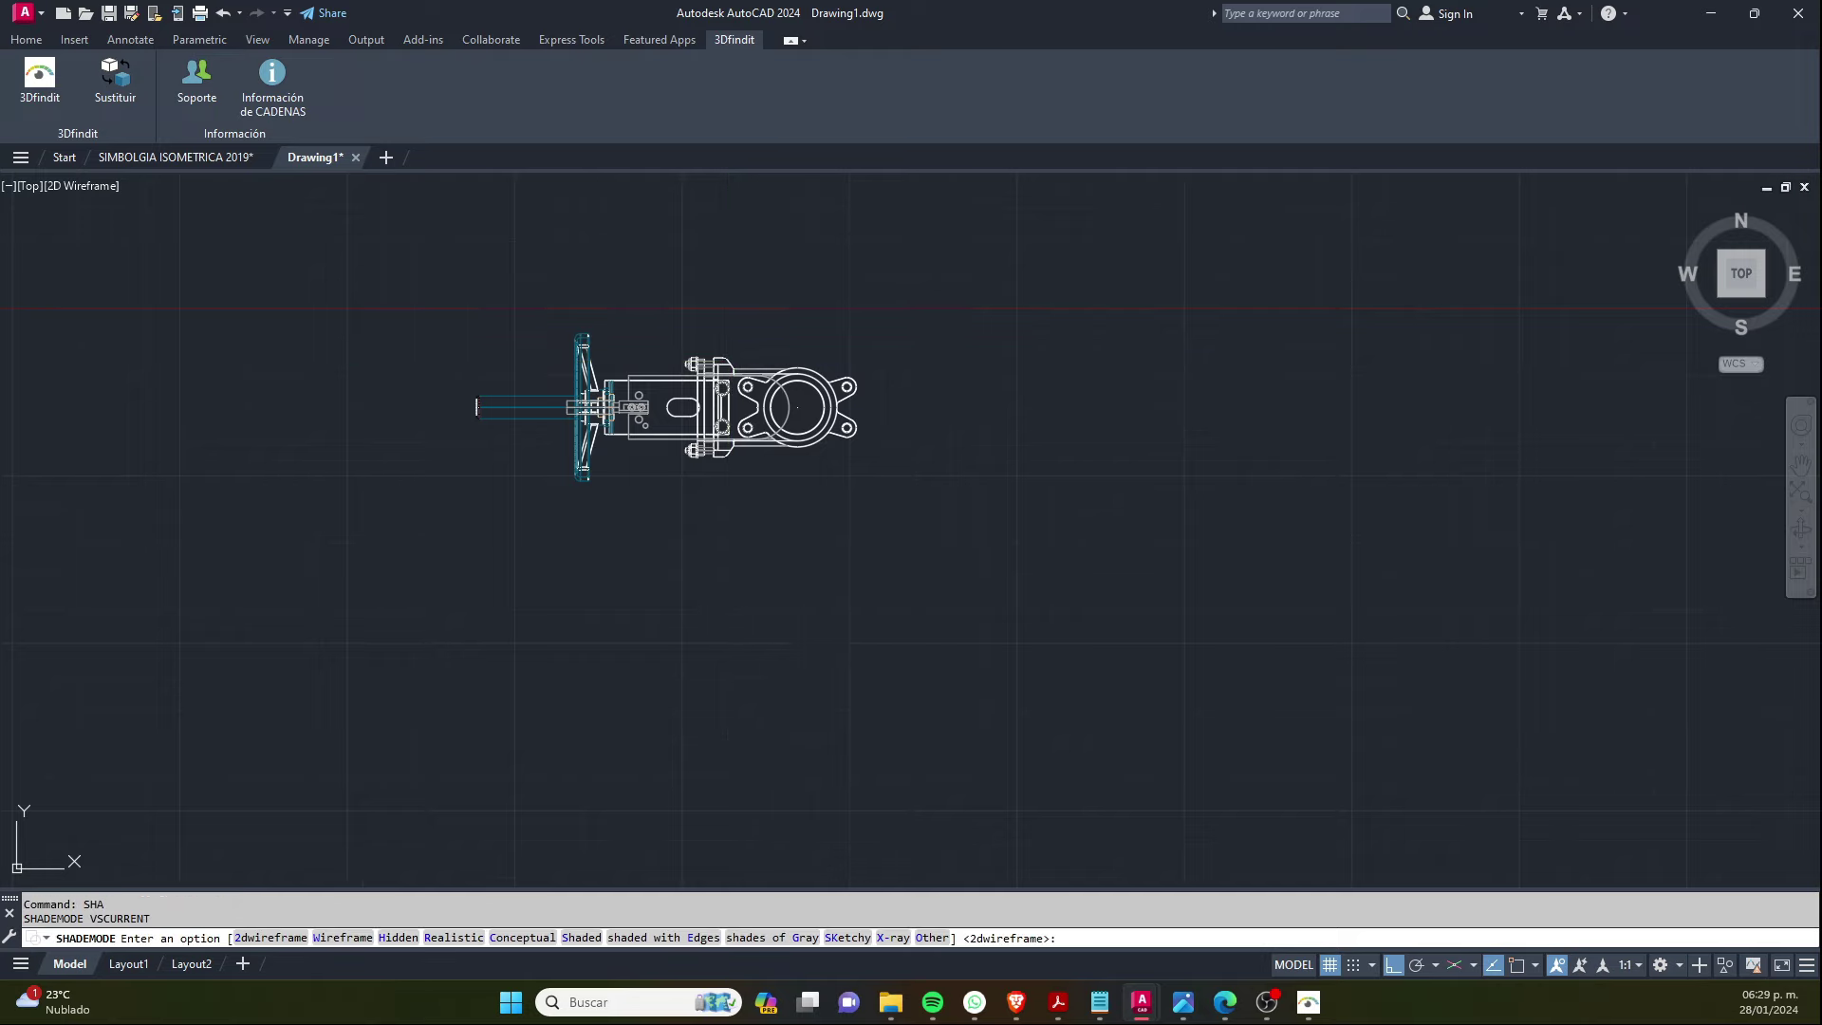
# - Apply Realistic shading and orbit the valve into a tilted 3D view
pyautogui.write('r')
pyautogui.press('Return')
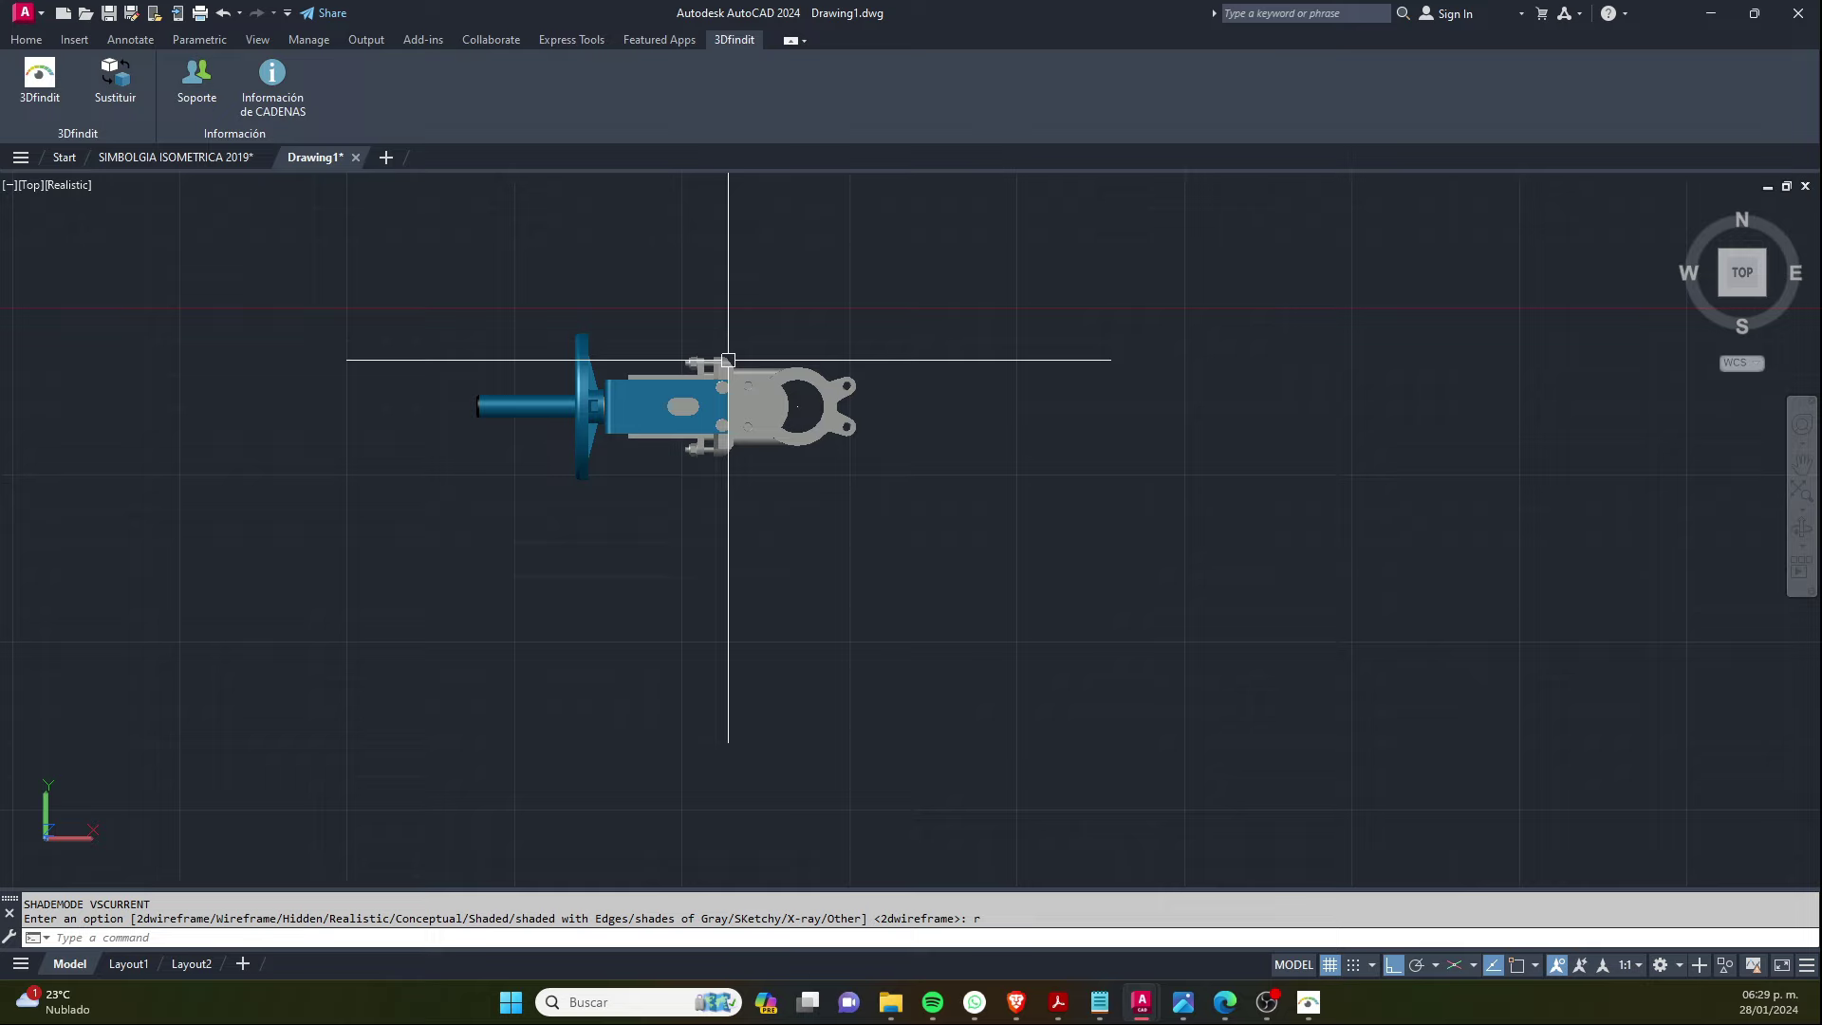
pyautogui.write('or')
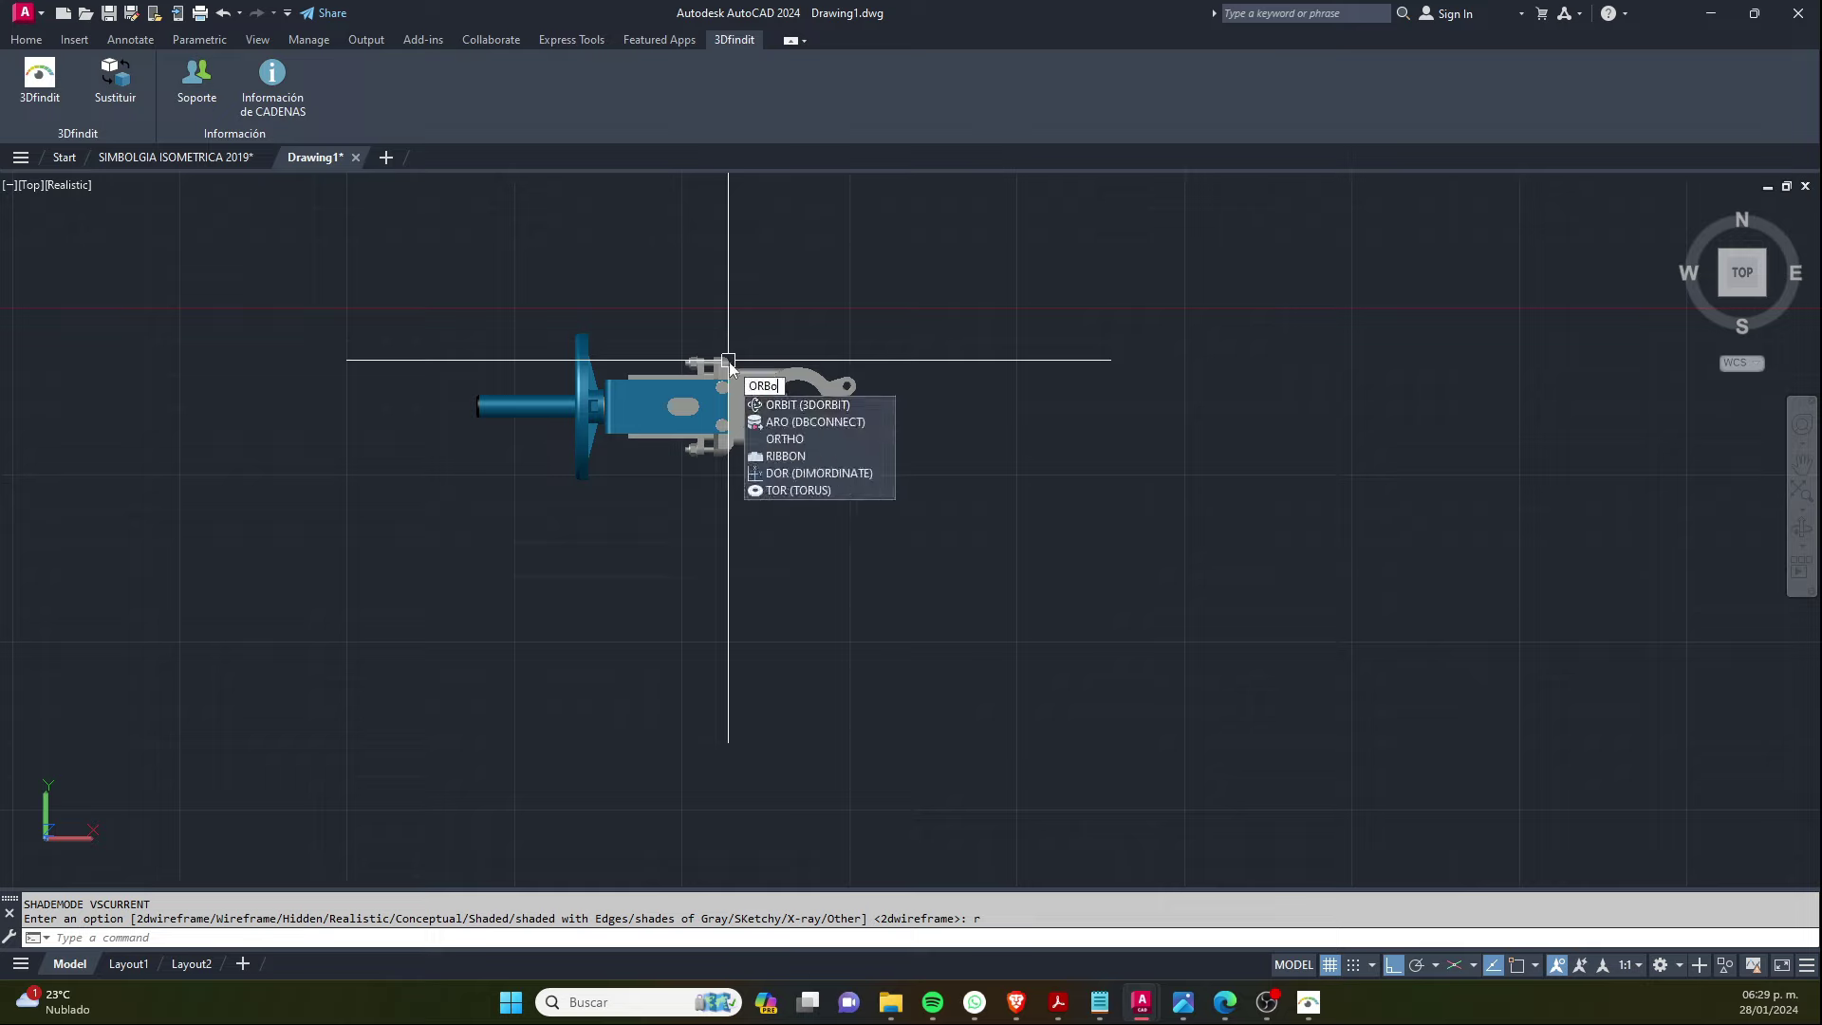
pyautogui.press('Return')
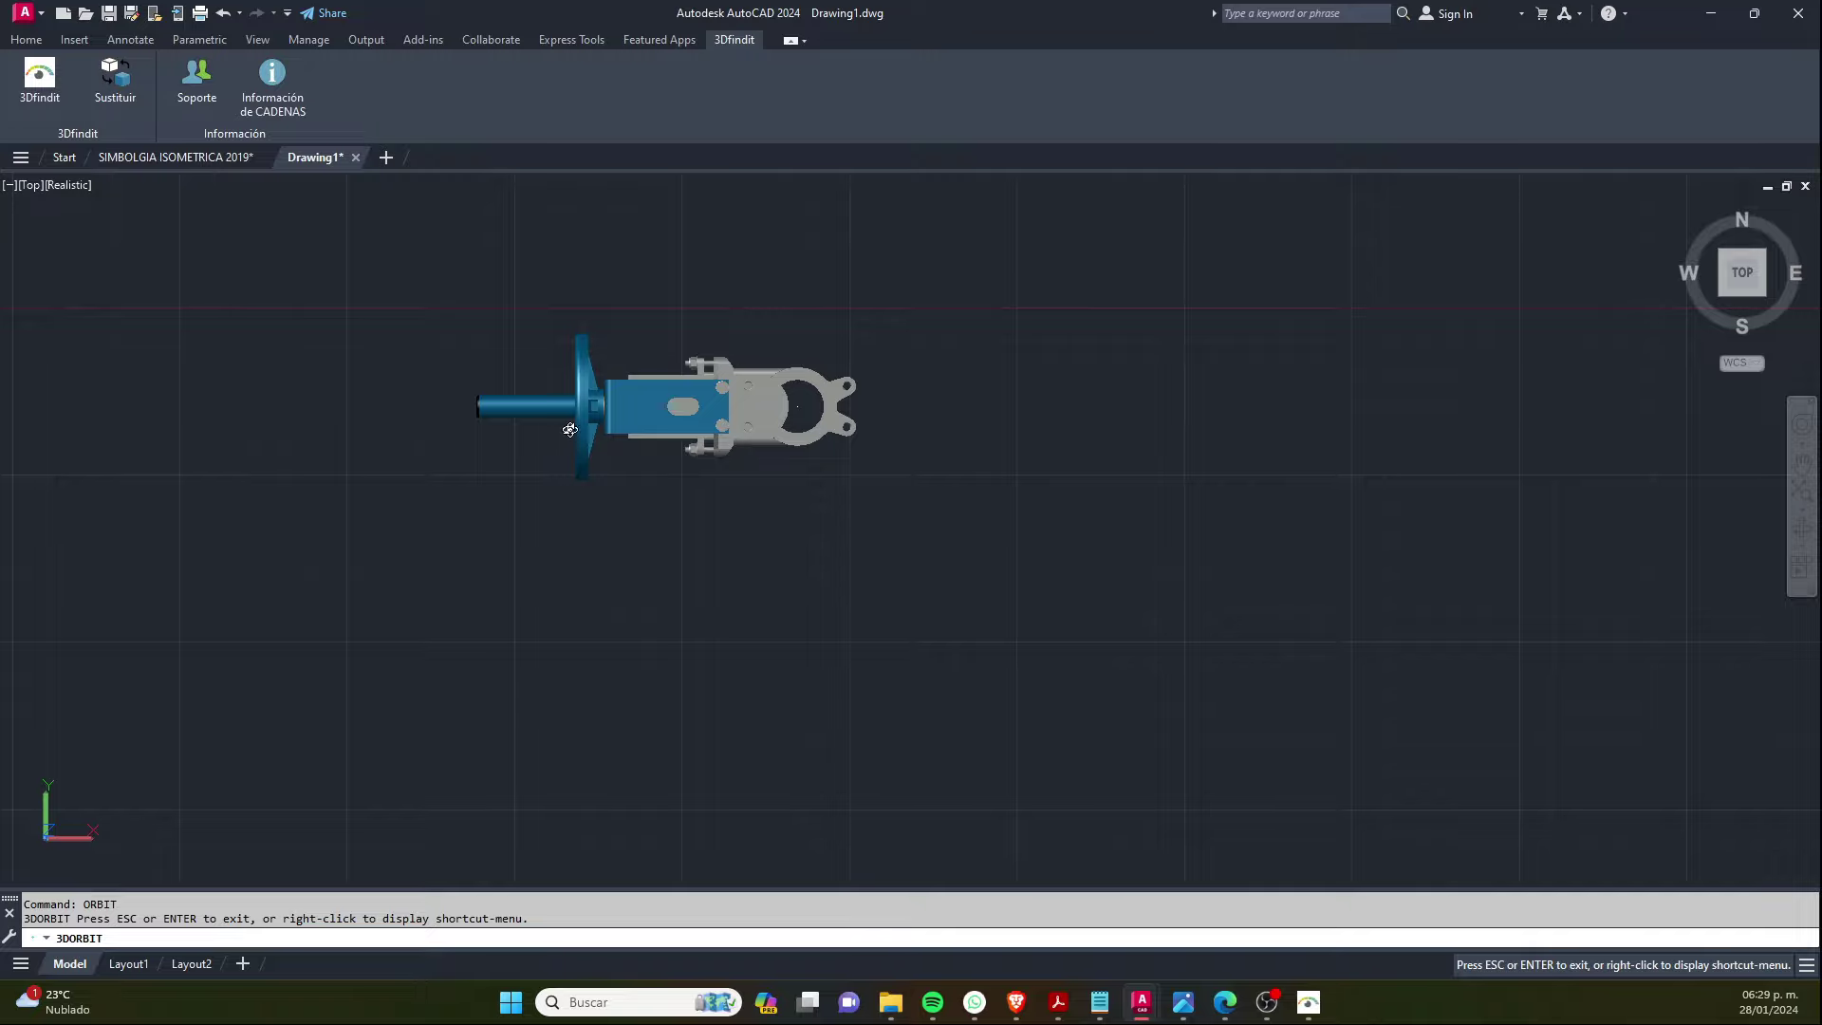
pyautogui.moveTo(549, 435)
pyautogui.mouseDown()
pyautogui.moveTo(624, 587)
pyautogui.moveTo(598, 386)
pyautogui.moveTo(594, 436)
pyautogui.moveTo(831, 791)
pyautogui.moveTo(708, 765)
pyautogui.moveTo(793, 736)
pyautogui.moveTo(690, 482)
pyautogui.moveTo(665, 513)
pyautogui.moveTo(731, 481)
pyautogui.moveTo(689, 466)
pyautogui.moveTo(674, 646)
pyautogui.mouseUp()
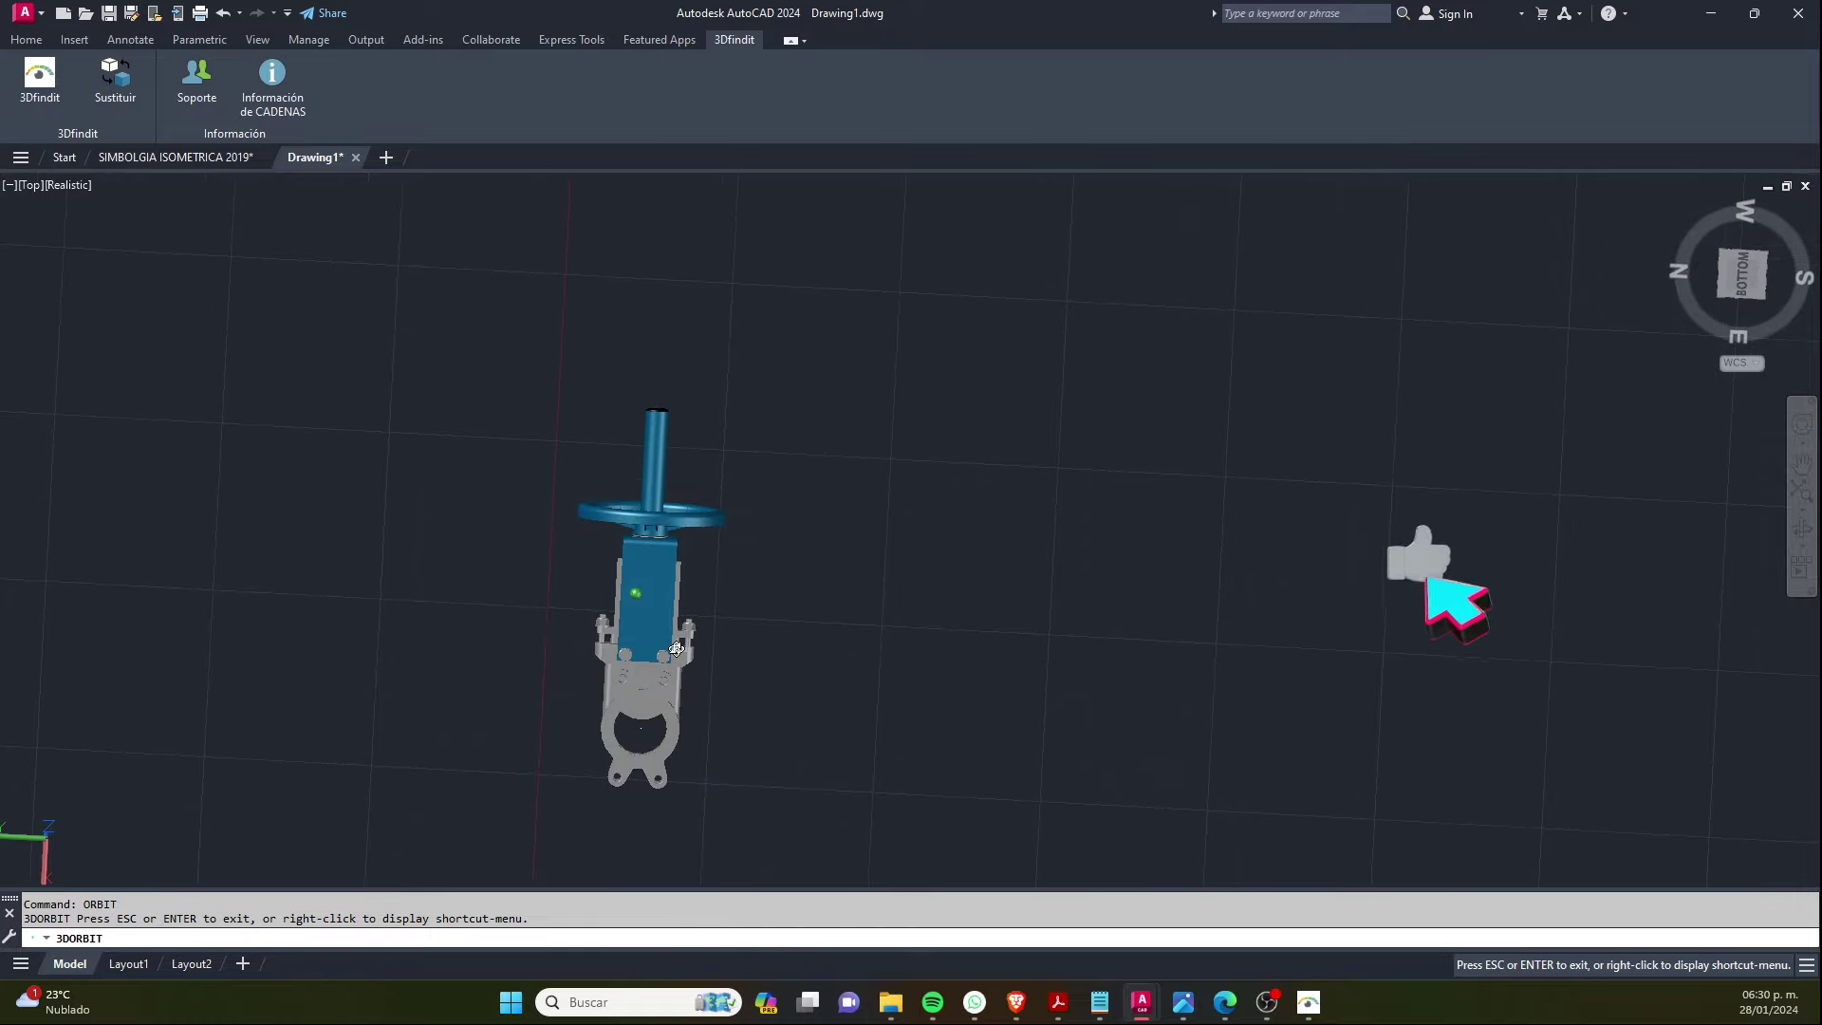